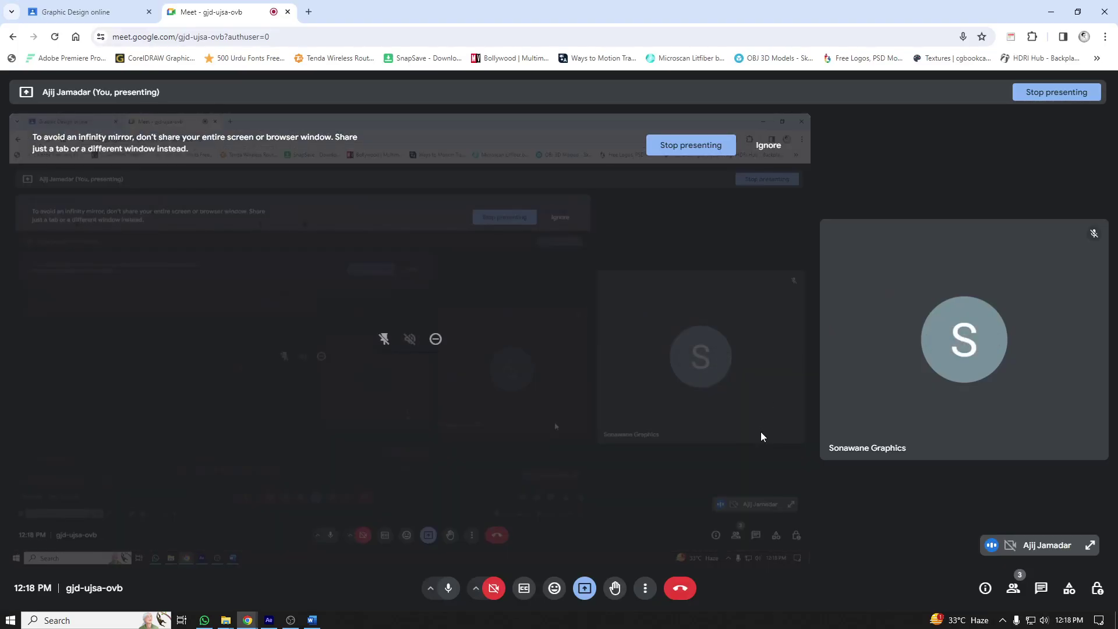
# Switch to After Effects, start a new project, and create a 1920x1080 composition at 24 fps
pyautogui.hotkey('alt', 'Tab')
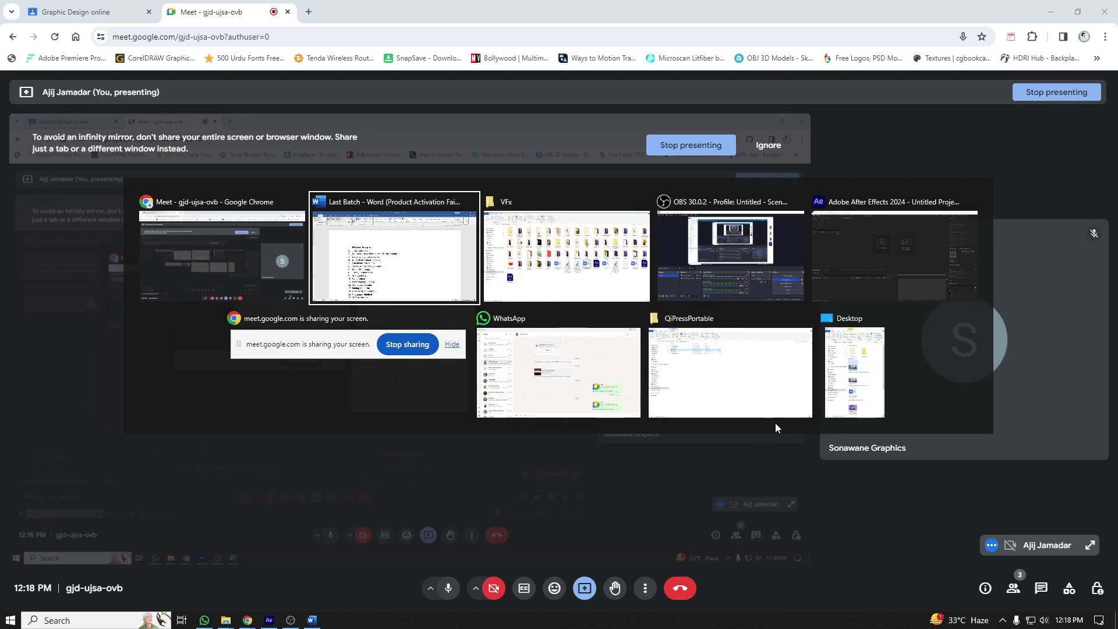
pyautogui.click(851, 237)
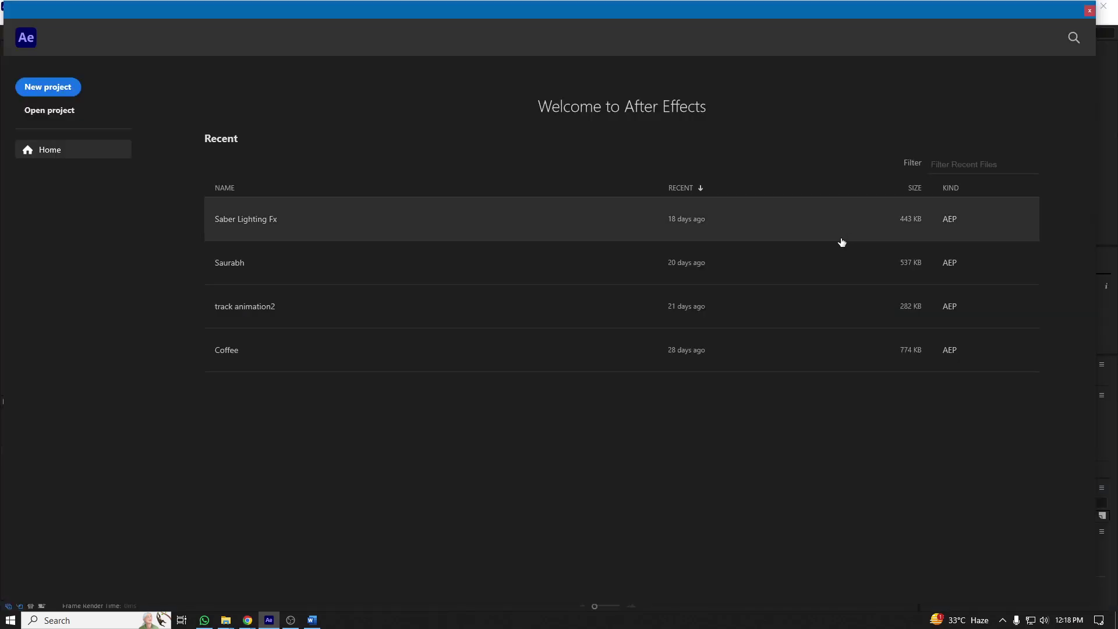
pyautogui.click(61, 94)
pyautogui.click(443, 216)
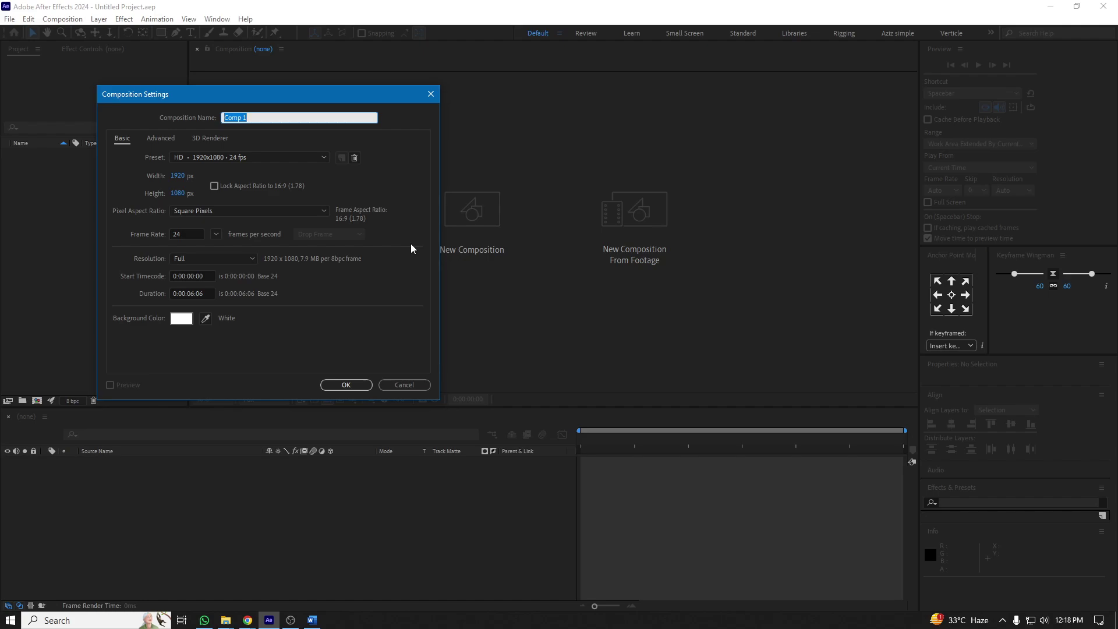
pyautogui.click(348, 385)
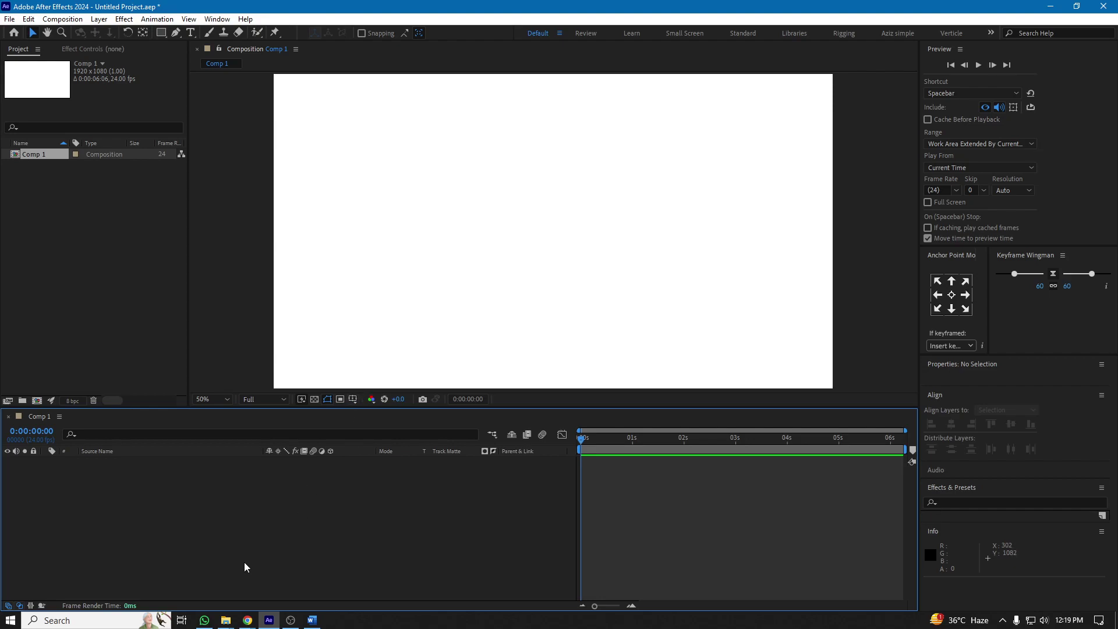
# Add a composition-sized solid layer to Comp 1 with the default settings
pyautogui.rightClick(214, 530)
pyautogui.moveTo(303, 389)
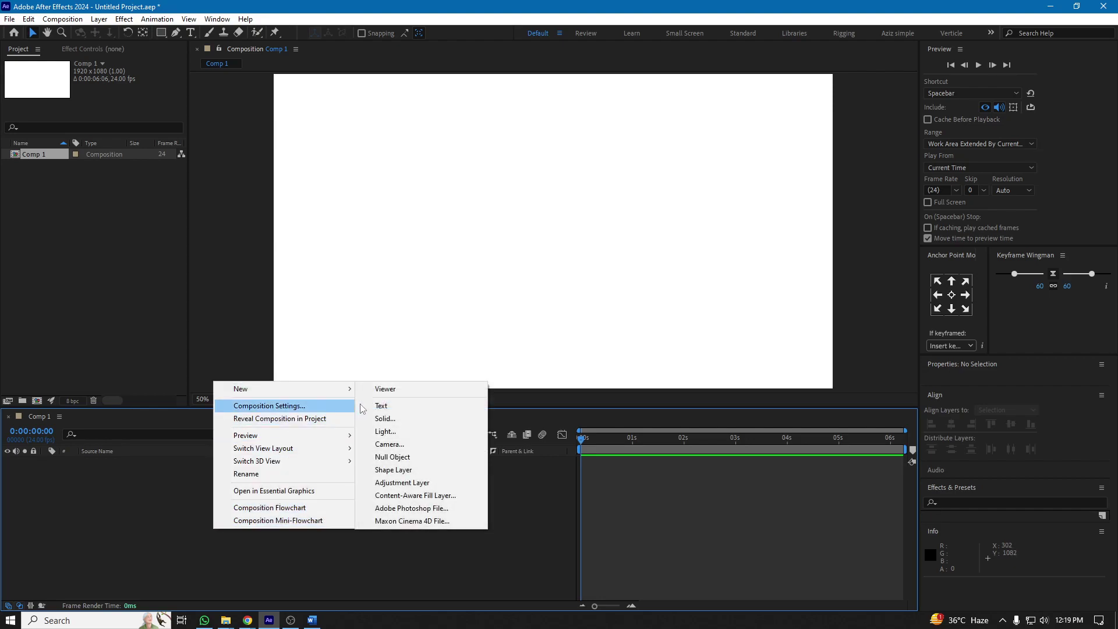
pyautogui.click(391, 422)
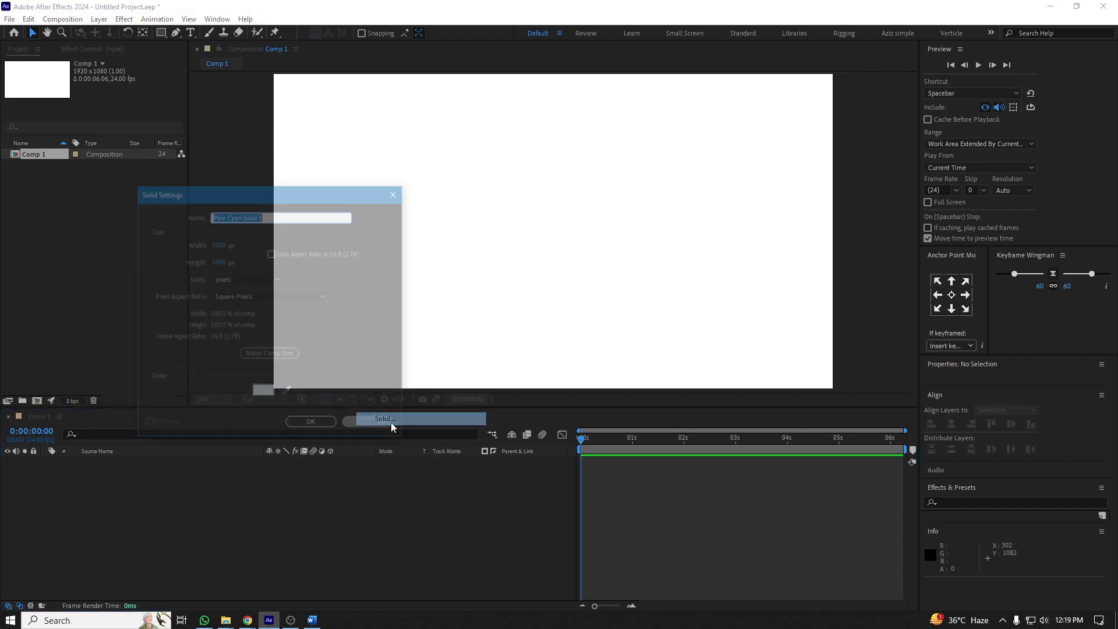
pyautogui.click(314, 429)
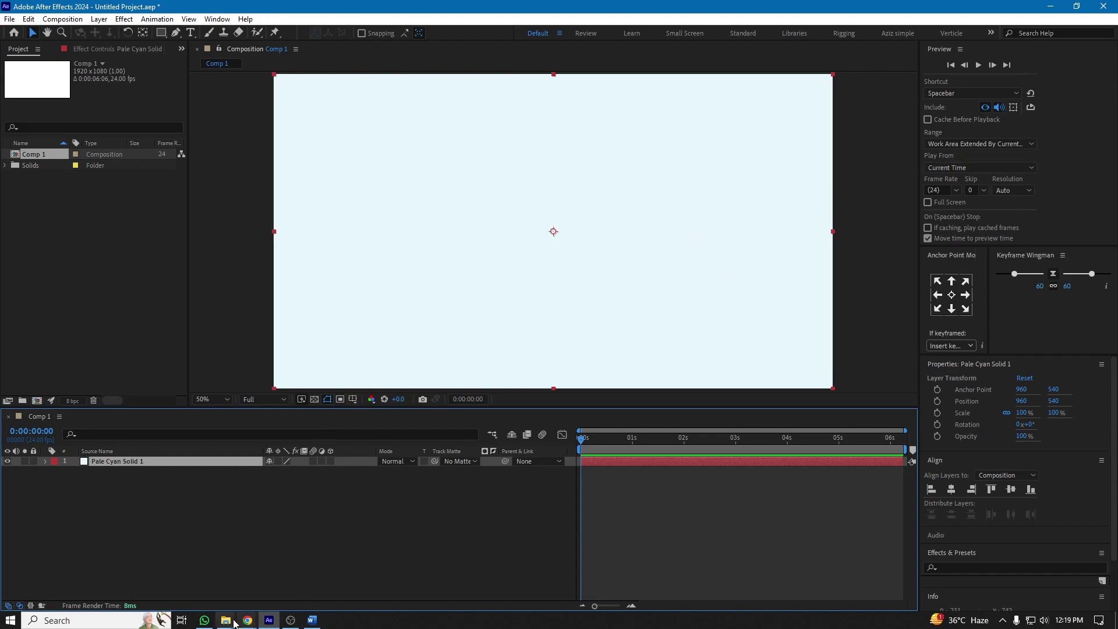
pyautogui.moveTo(225, 621)
pyautogui.click(315, 574)
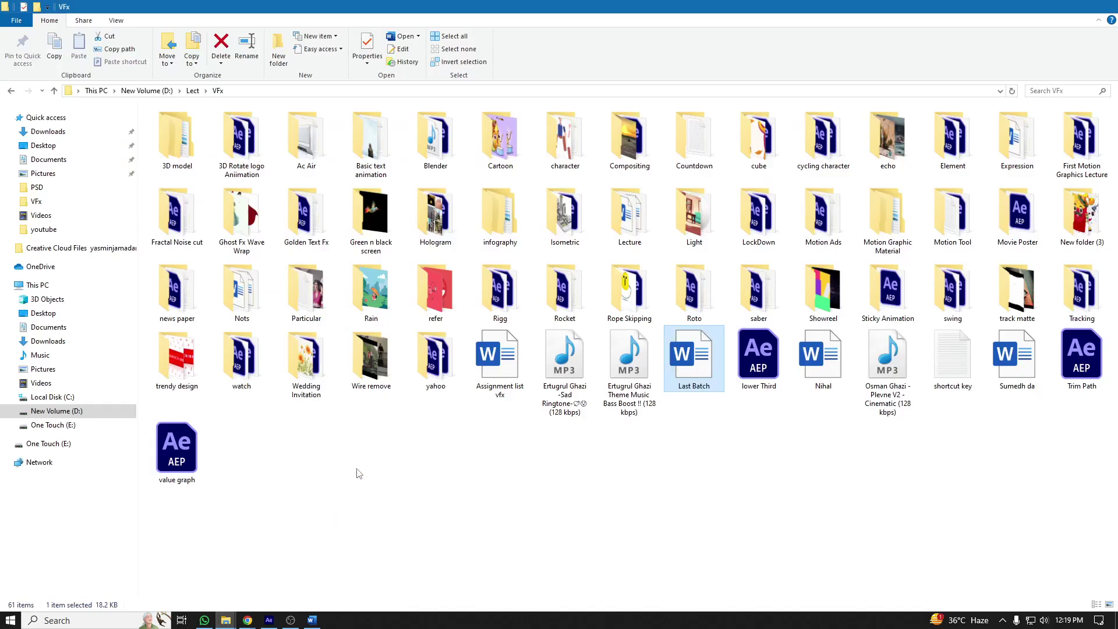
pyautogui.click(506, 453)
pyautogui.click(1018, 289)
pyautogui.doubleClick(1018, 290)
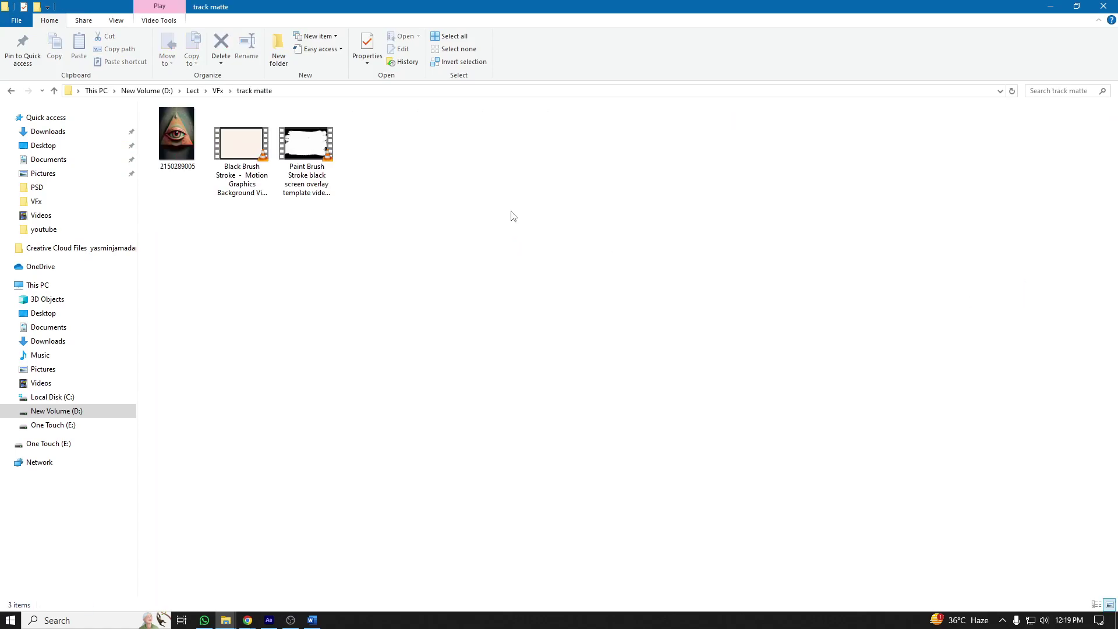
pyautogui.moveTo(186, 147); pyautogui.dragTo(267, 542)
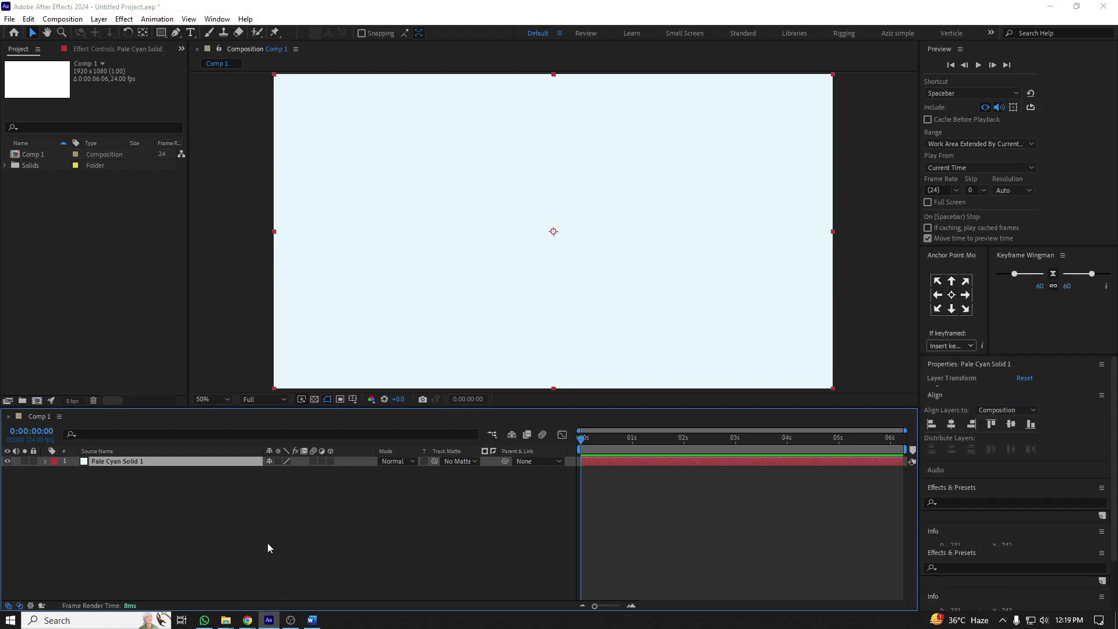
pyautogui.press(',')
pyautogui.press(',')
pyautogui.press(',')
pyautogui.press(',')
pyautogui.press('.')
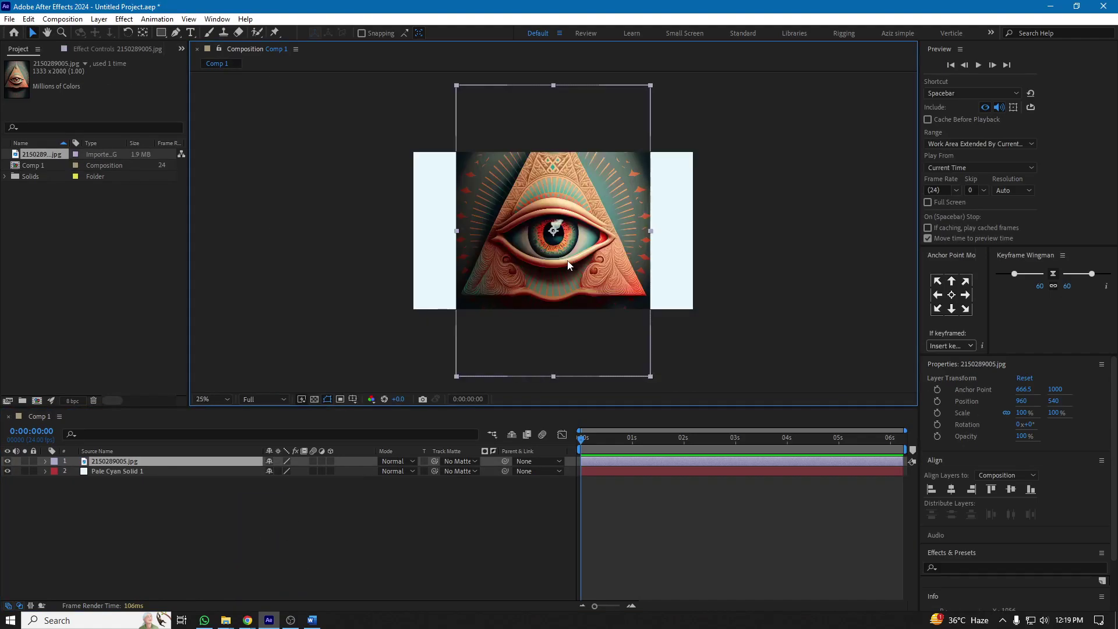
# Delete the composition Comp 1 from the project
pyautogui.click(81, 232)
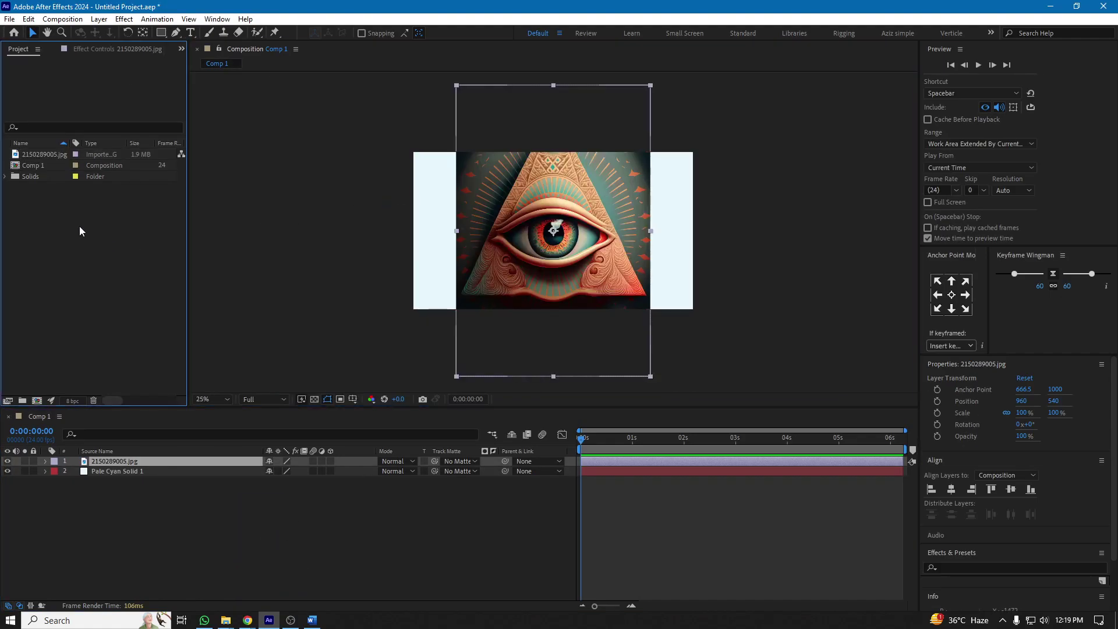
pyautogui.click(35, 168)
pyautogui.press('Delete')
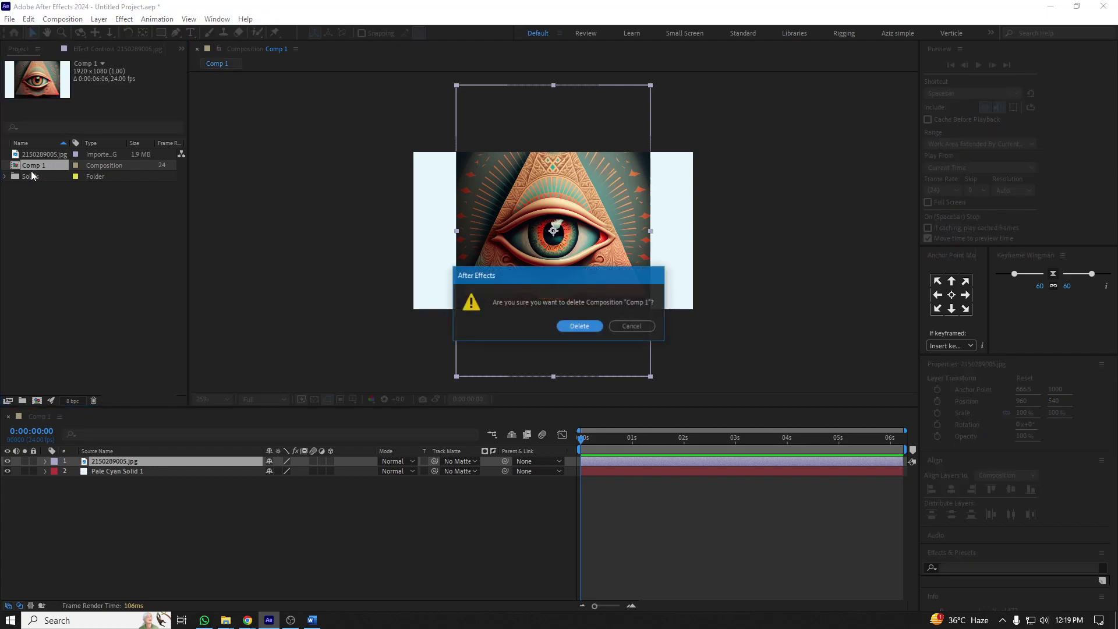
pyautogui.click(578, 326)
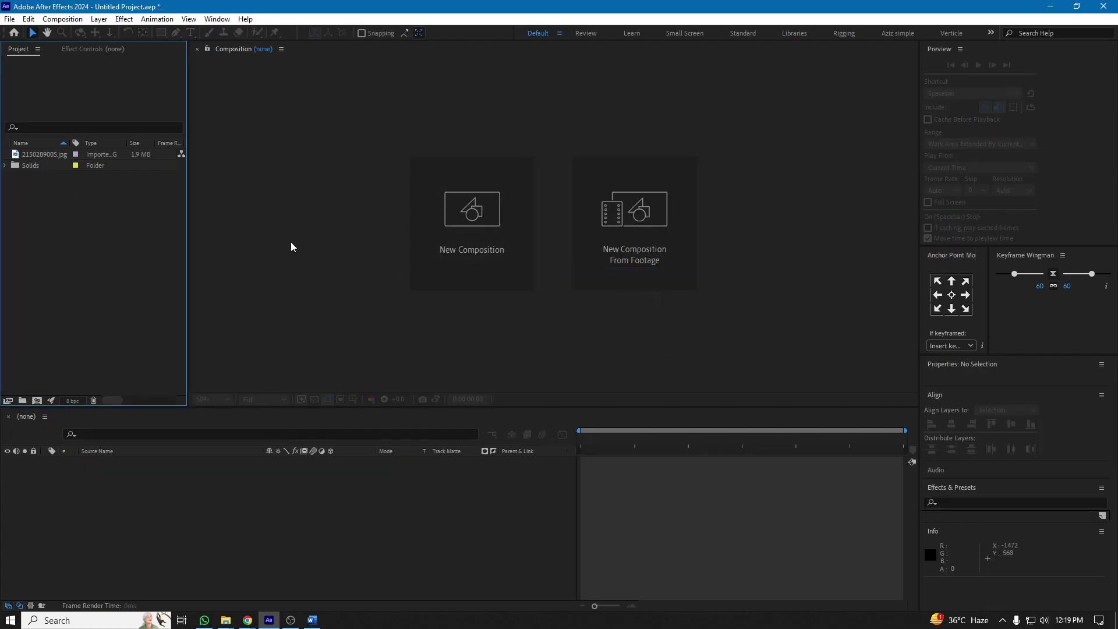
# Create a composition from the footage 2150289005.jpg at the image's own size and lock its layer
pyautogui.moveTo(46, 155); pyautogui.dragTo(211, 542)
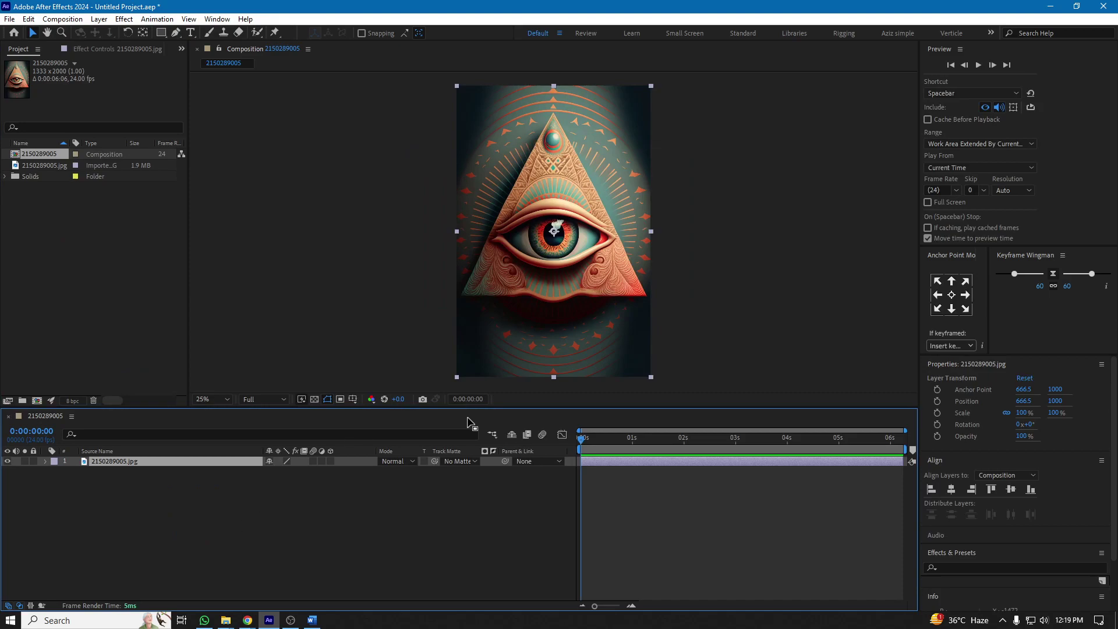
pyautogui.press('.')
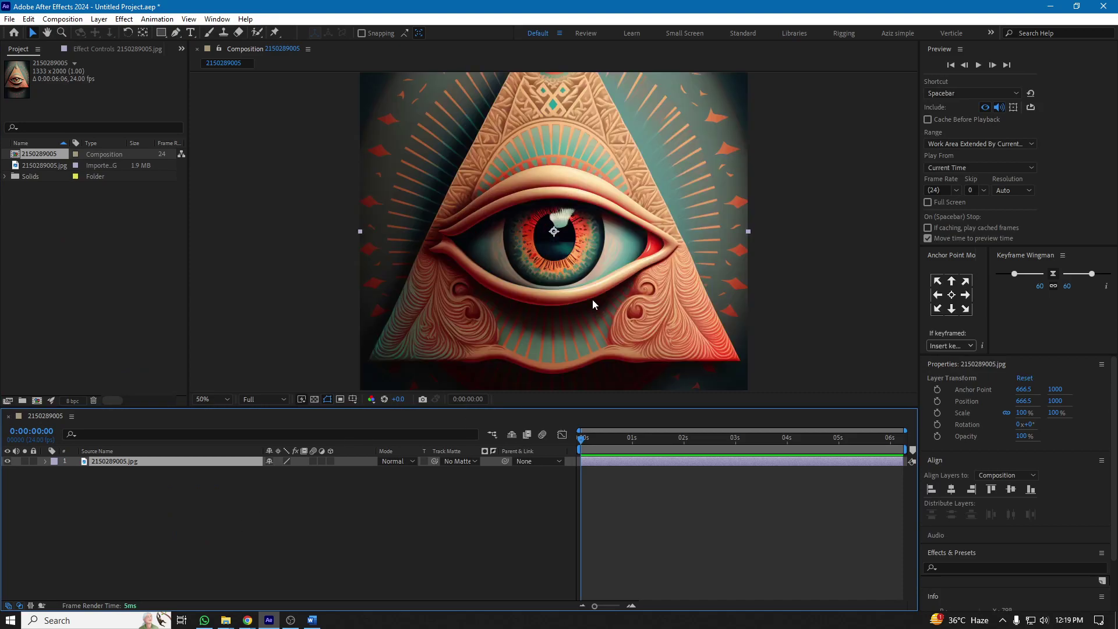
pyautogui.click(35, 461)
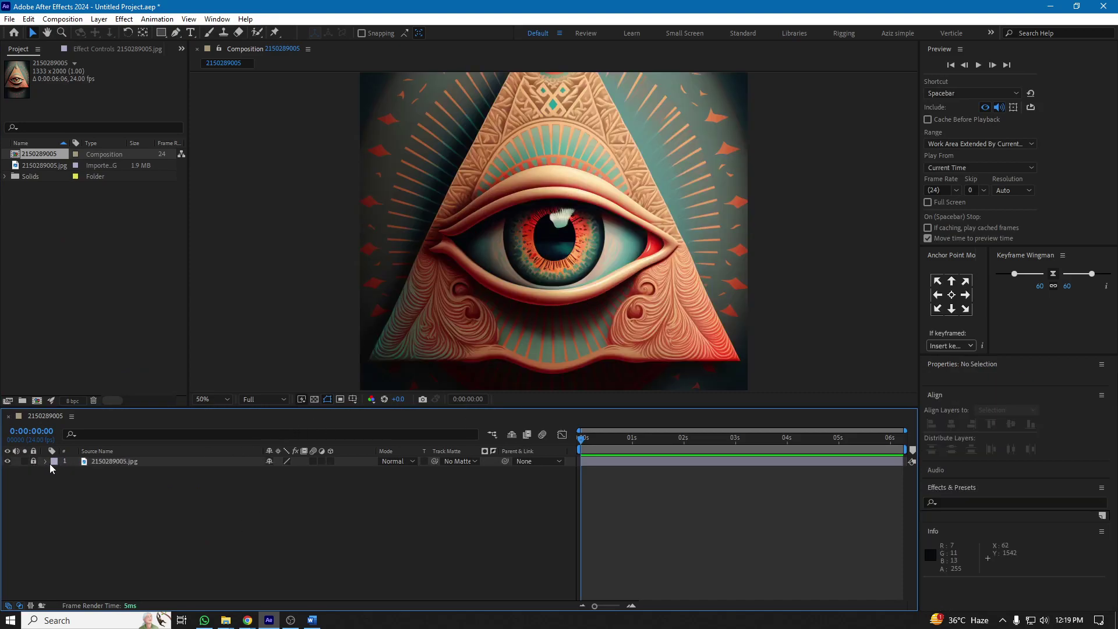
pyautogui.scroll(-2, 515, 273)
pyautogui.scroll(2, 612, 227)
# Start a new project without saving the current one, and create a 1920x1080 composition at 24 fps
pyautogui.click(9, 19)
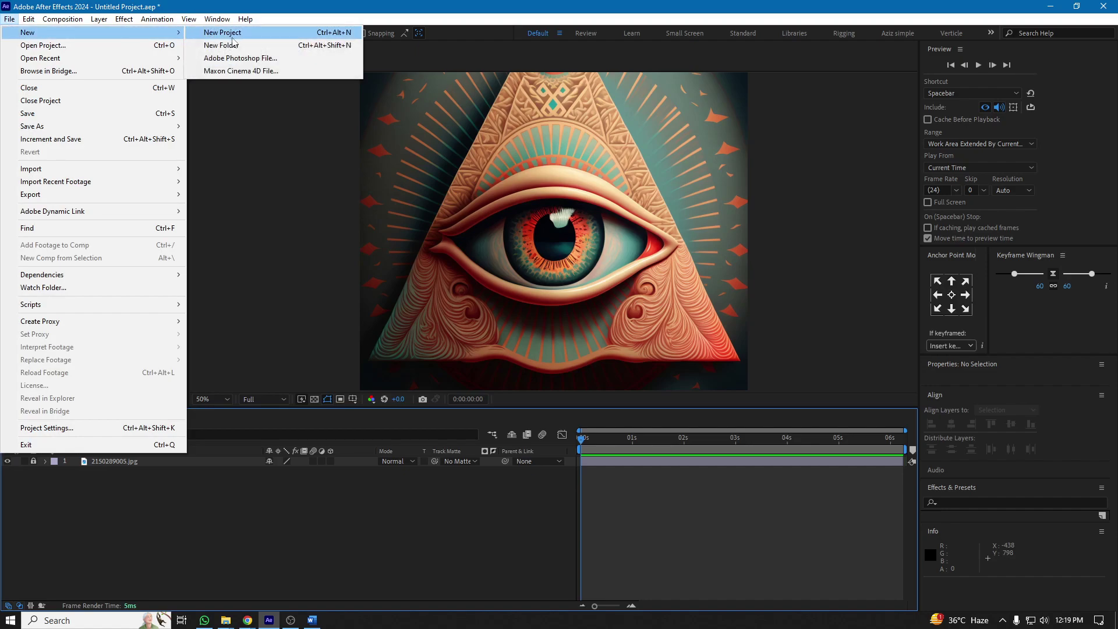
pyautogui.click(236, 35)
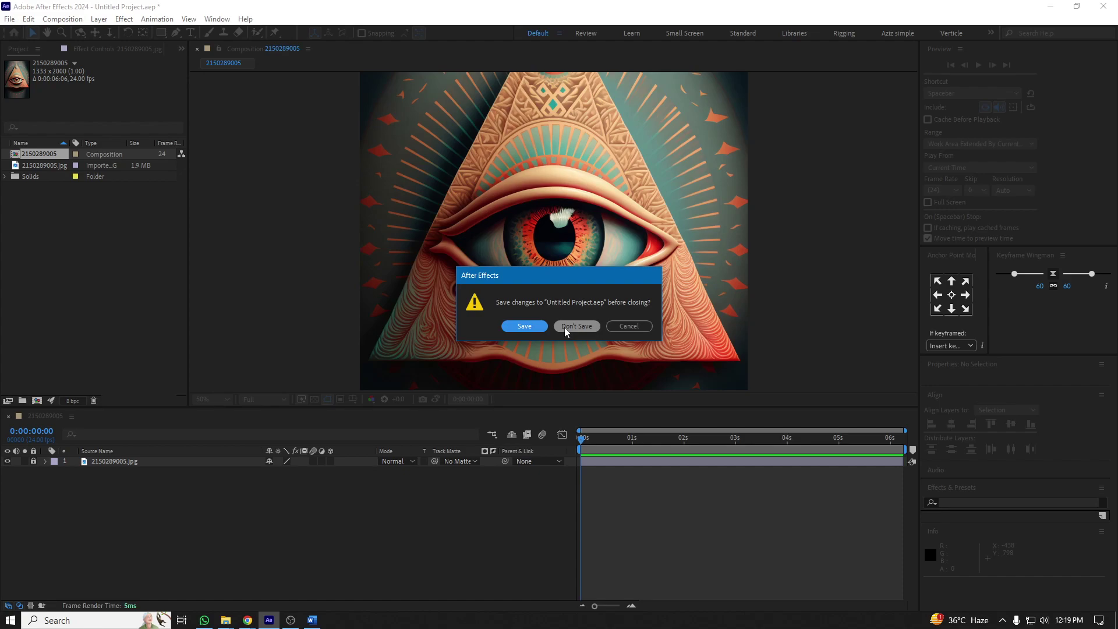
pyautogui.click(564, 327)
pyautogui.click(516, 237)
pyautogui.click(347, 386)
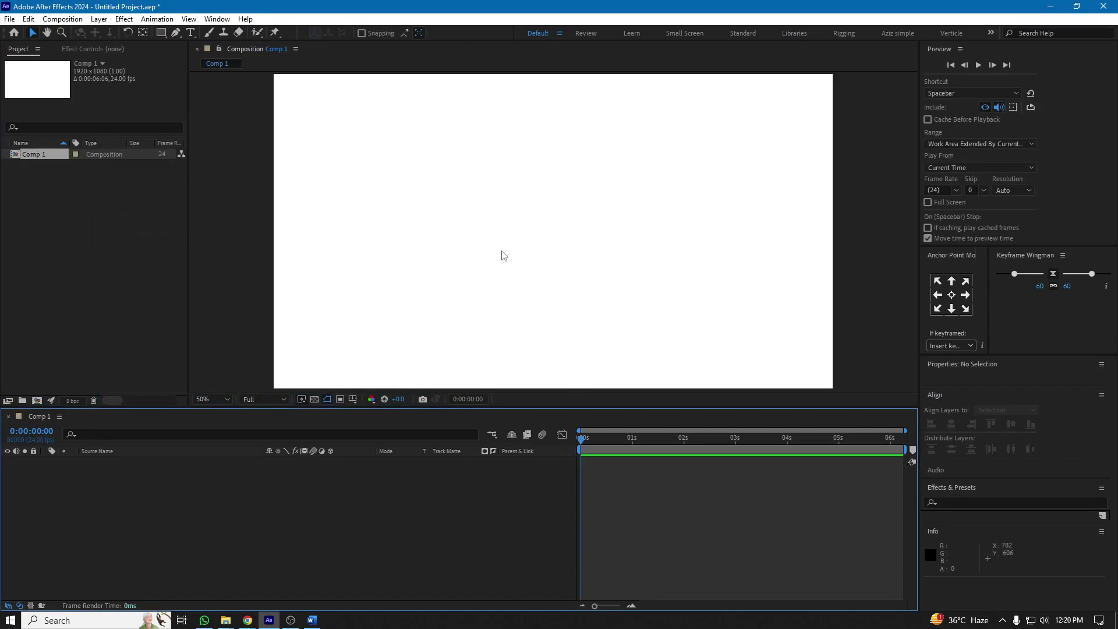
# Draw a rectangle about 238 x 130 px in the left part of the frame and move its anchor point to its left edge
pyautogui.scroll(-1, 554, 242)
pyautogui.scroll(1, 545, 248)
pyautogui.click(161, 32)
pyautogui.moveTo(325, 196); pyautogui.dragTo(395, 233)
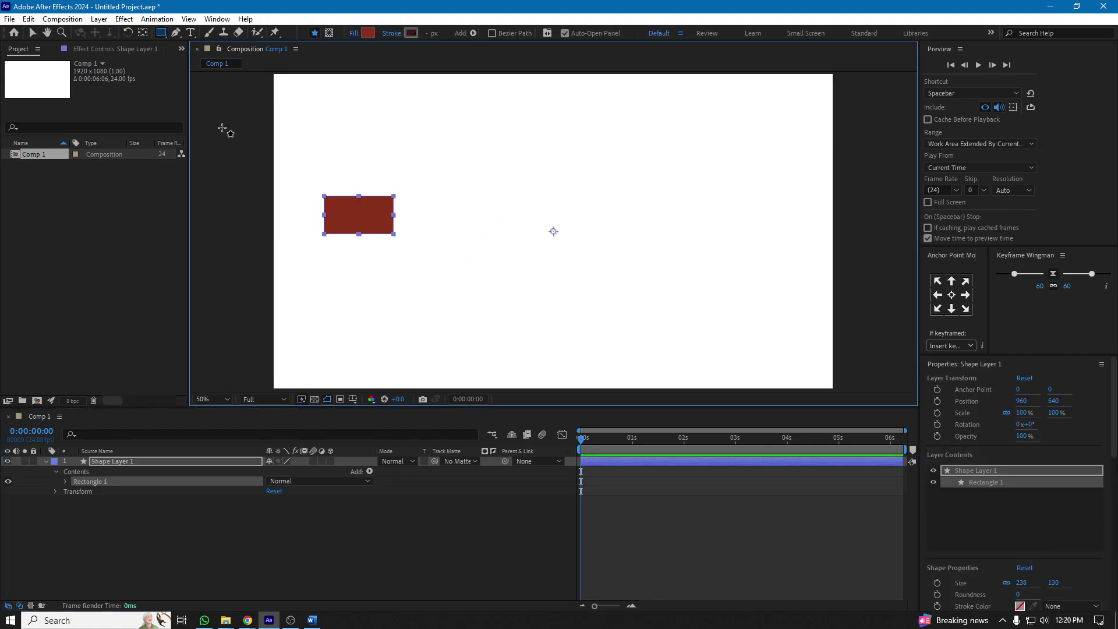
pyautogui.click(938, 295)
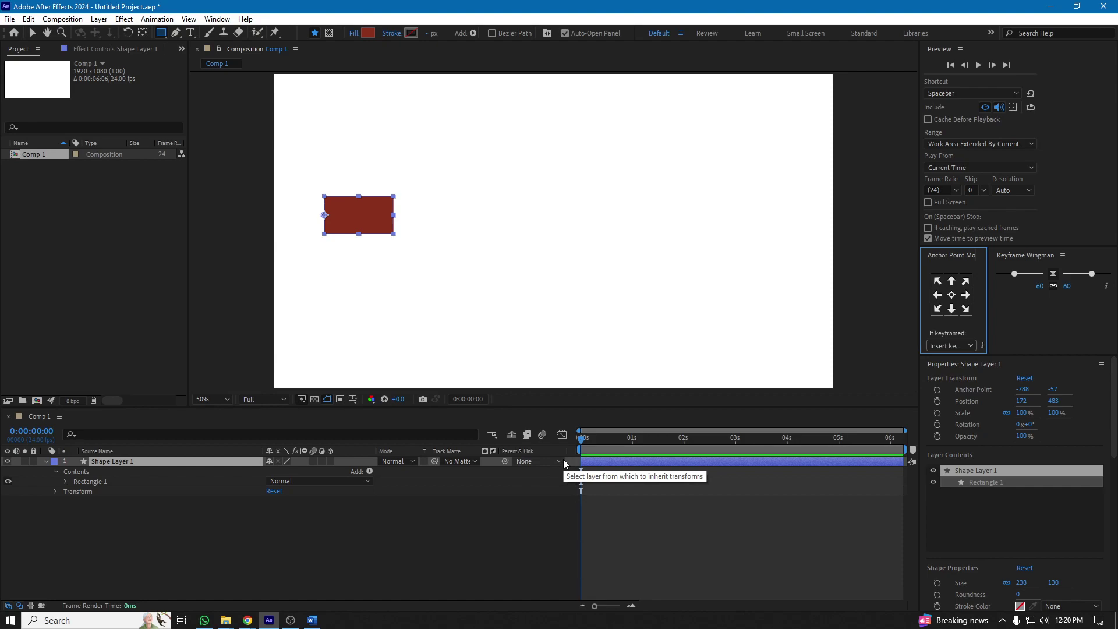
# Keyframe the rectangle's position at 0:00:00:00 and at 0:00:00:20, moving it horizontally to about 1640, 483 near the frame's right edge
pyautogui.press('p')
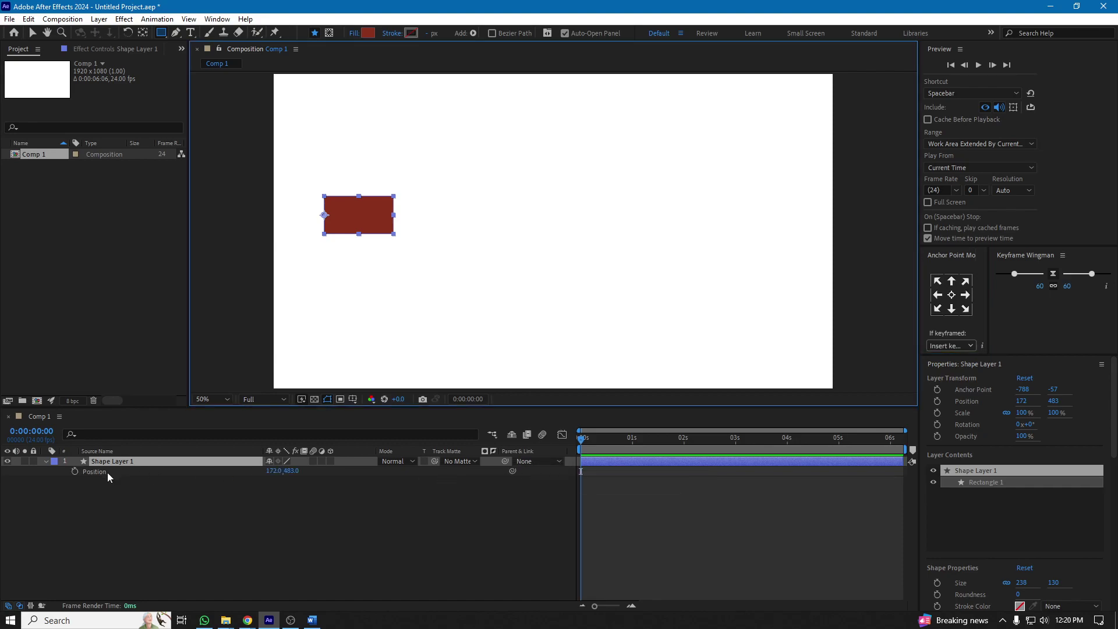
pyautogui.click(74, 471)
pyautogui.click(602, 446)
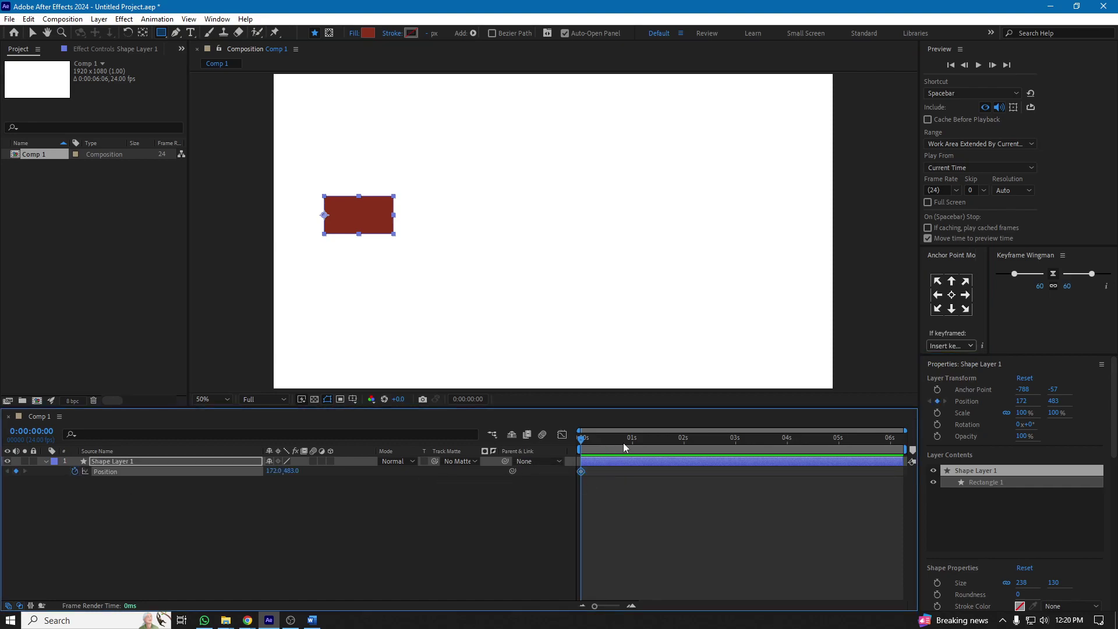
pyautogui.click(624, 442)
pyautogui.click(32, 33)
pyautogui.moveTo(361, 214); pyautogui.dragTo(790, 220)
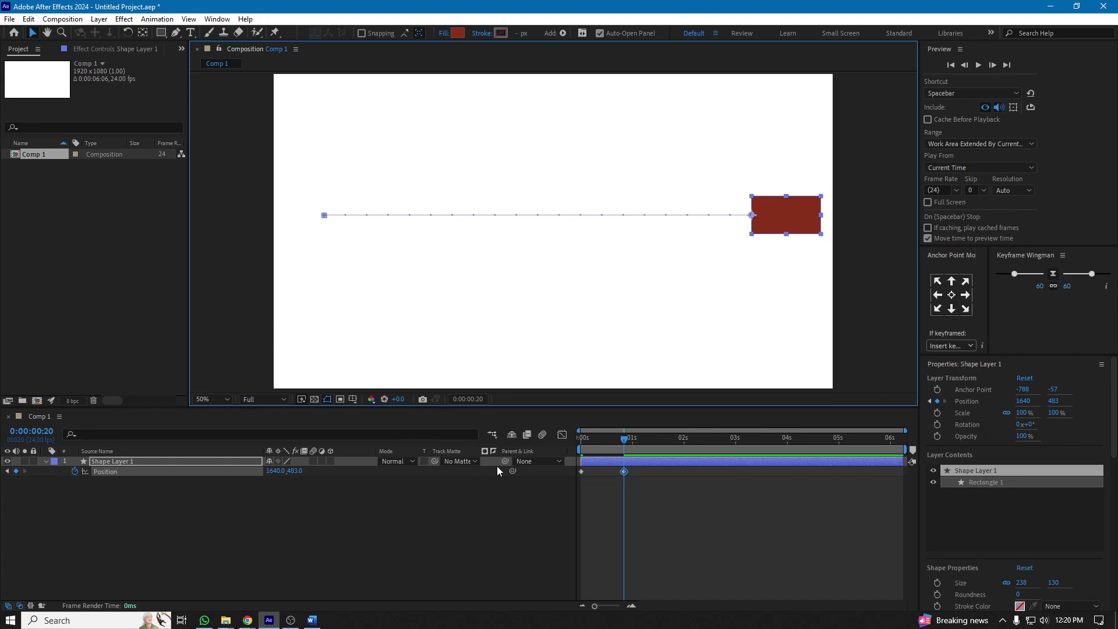
# Shorten the work area to end just past one second and preview the rectangle's movement
pyautogui.moveTo(624, 441); pyautogui.dragTo(429, 442)
pyautogui.press('space')
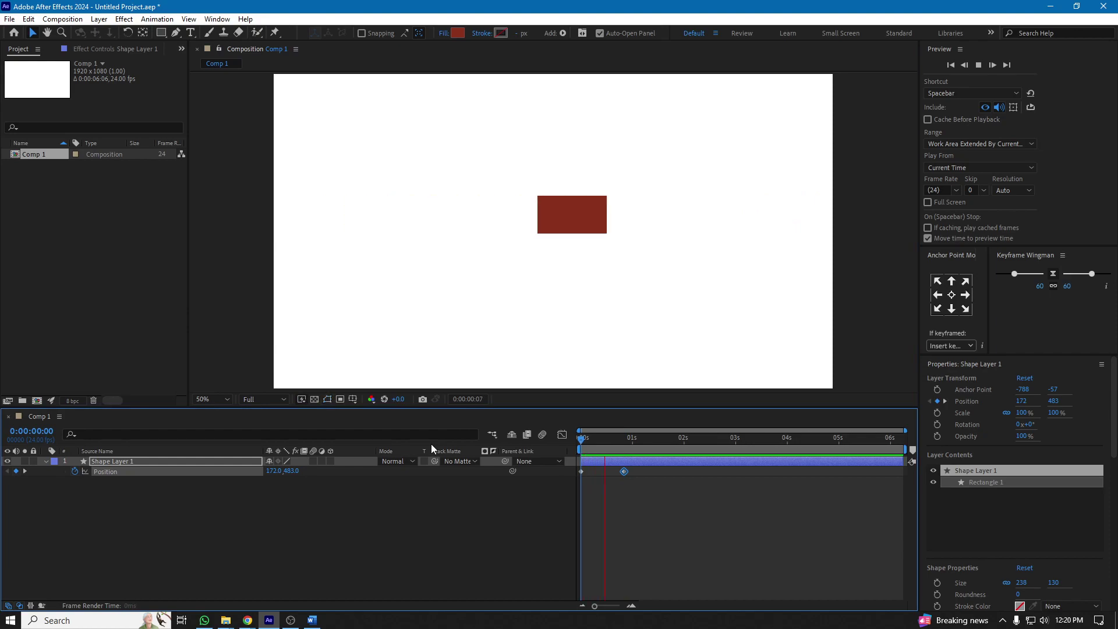
pyautogui.moveTo(634, 442); pyautogui.dragTo(637, 442)
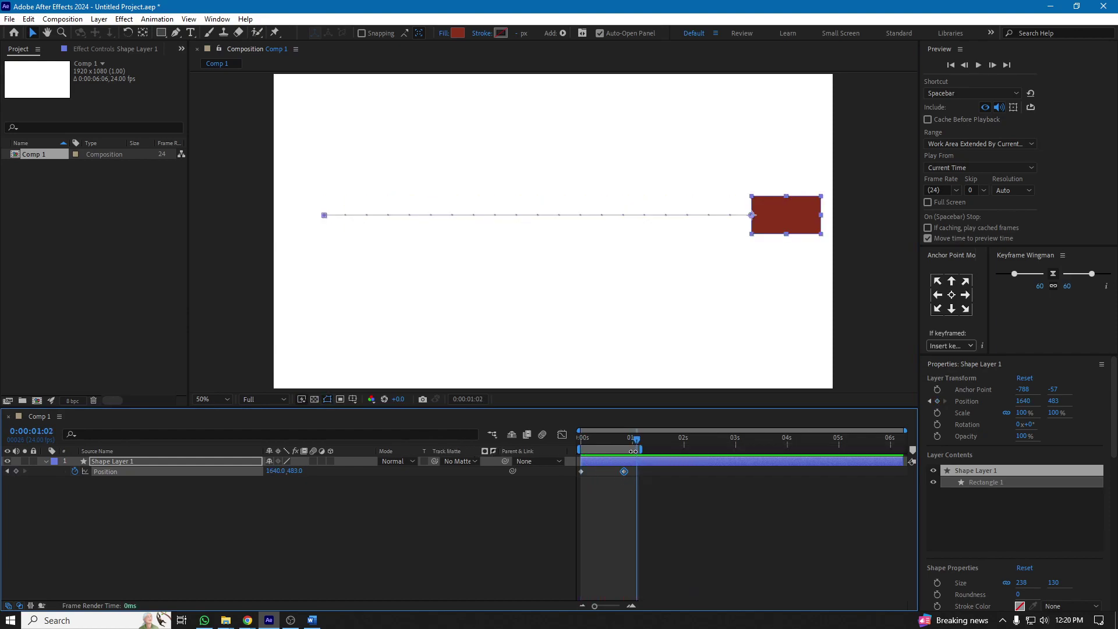
pyautogui.press('space')
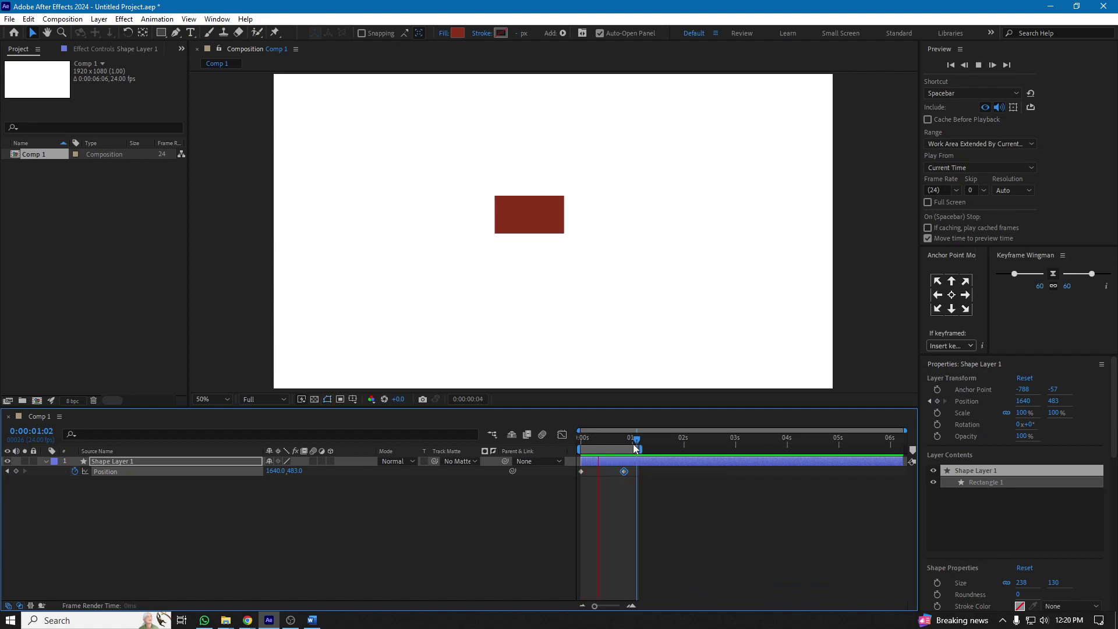
pyautogui.press('space')
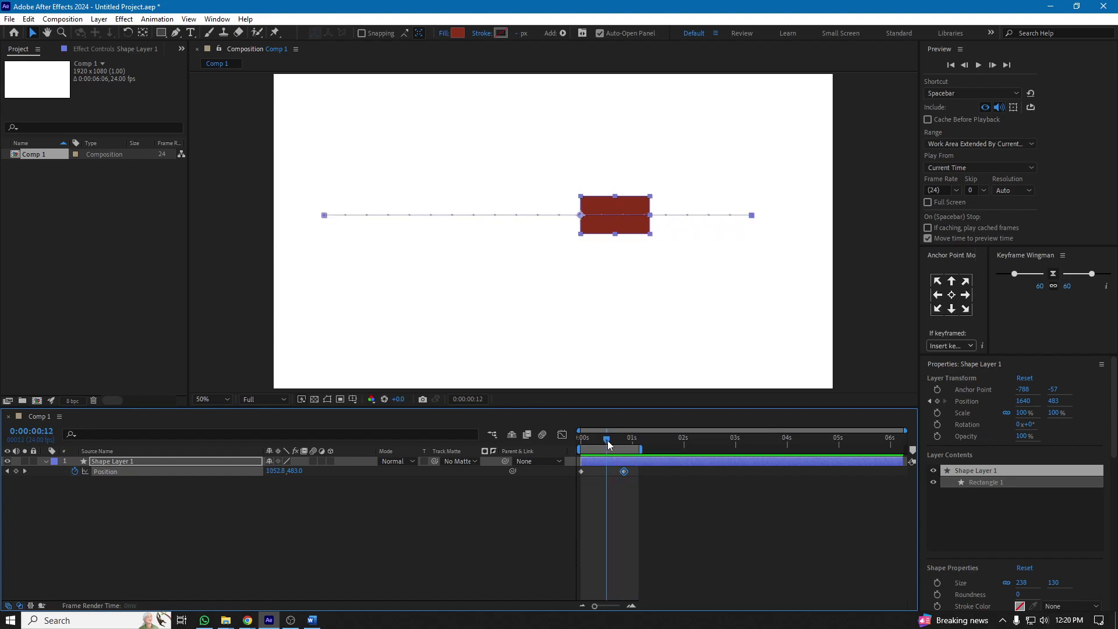
pyautogui.click(382, 560)
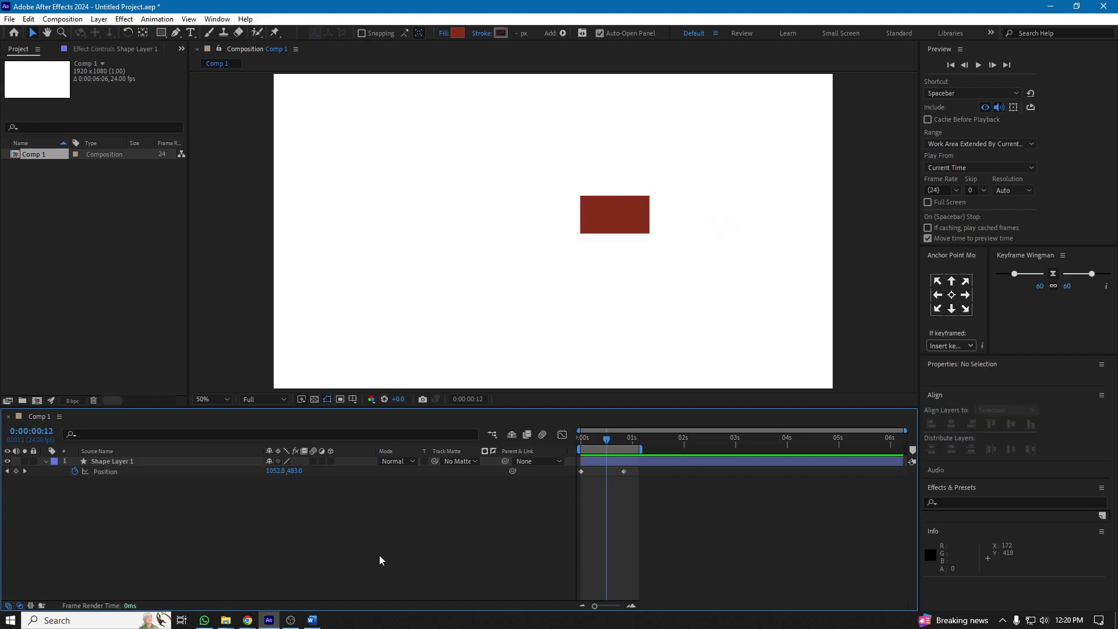
# Activate the Rectangle tool and set the fill type for new shapes to Radial Gradient at 100% opacity
pyautogui.click(162, 34)
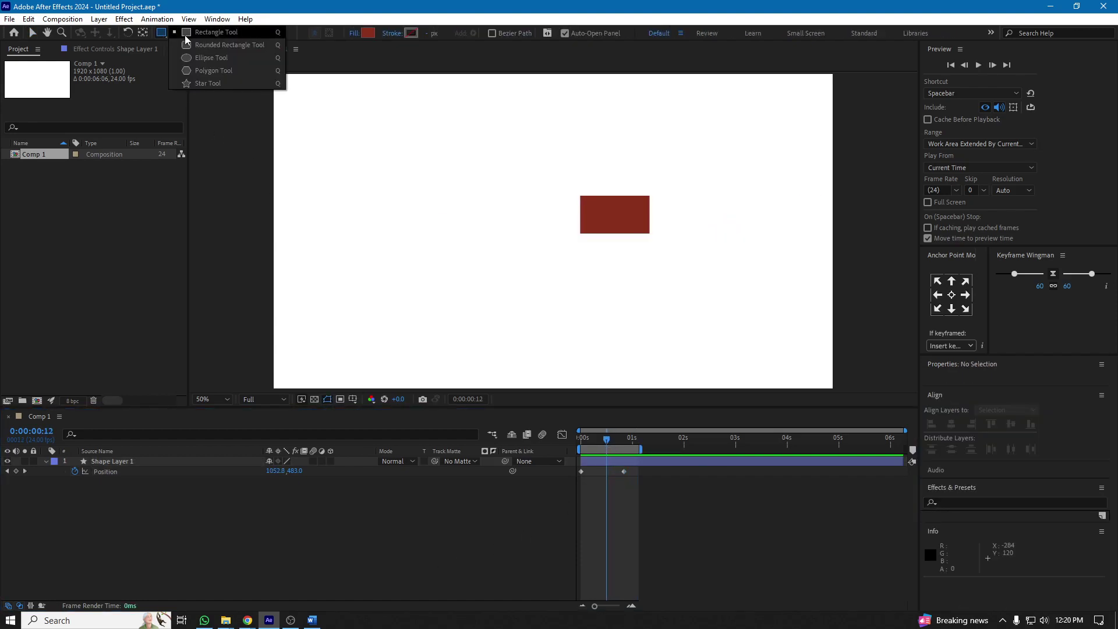
pyautogui.click(201, 34)
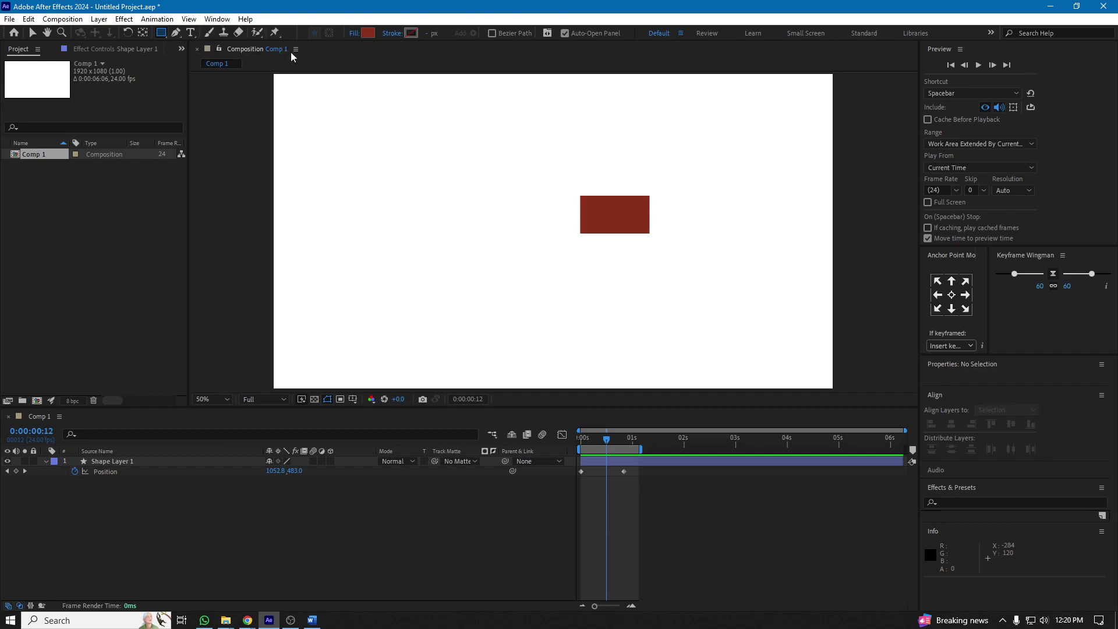
pyautogui.click(353, 37)
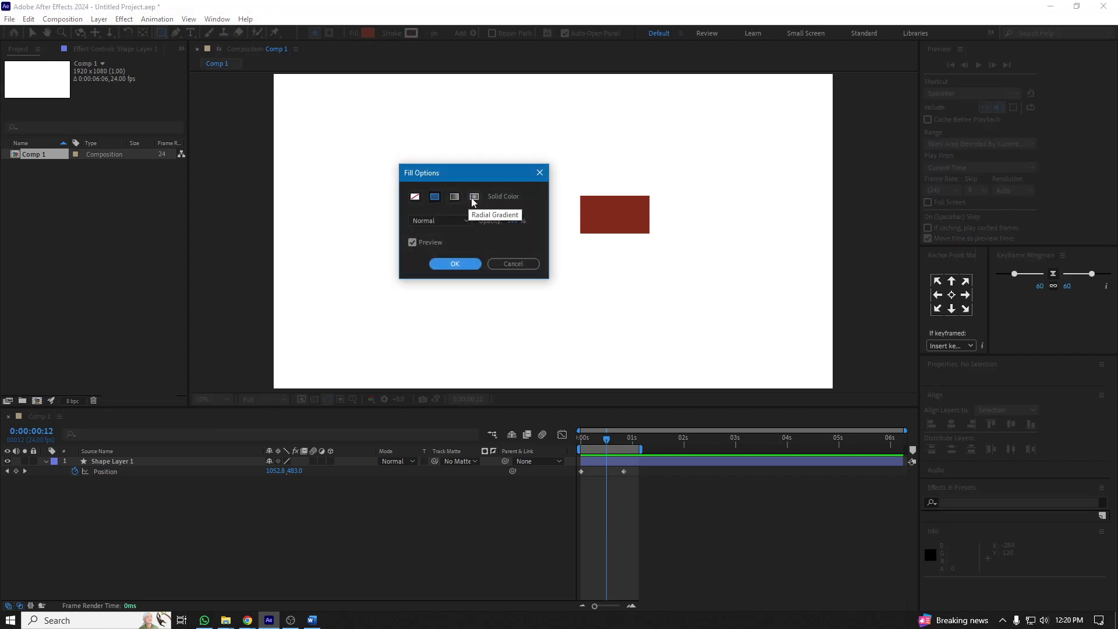
pyautogui.click(474, 197)
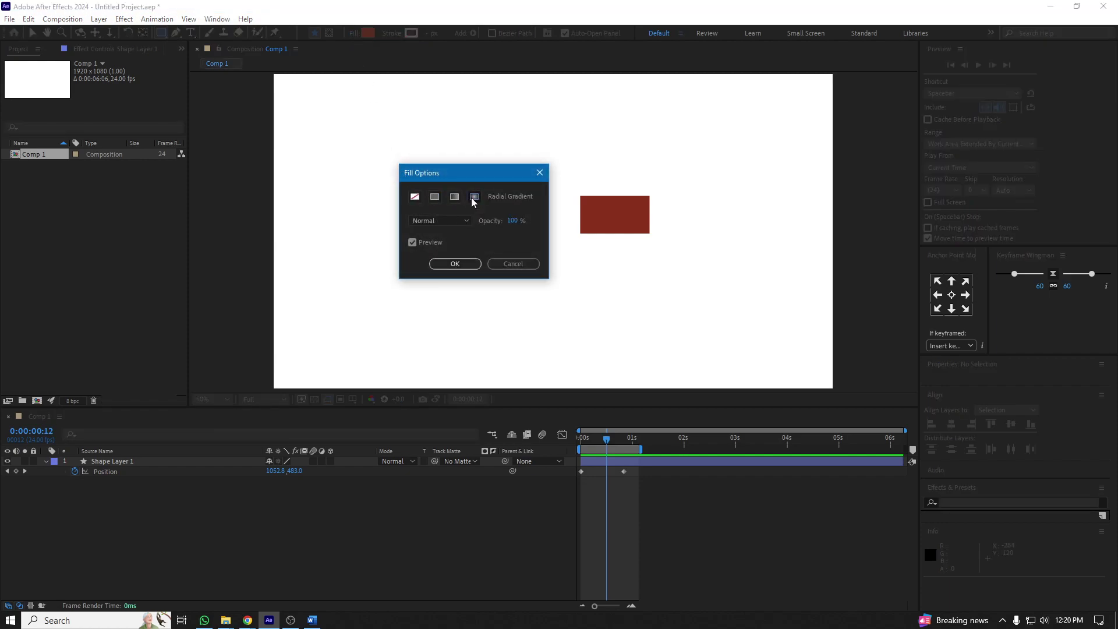
pyautogui.click(435, 197)
pyautogui.click(455, 198)
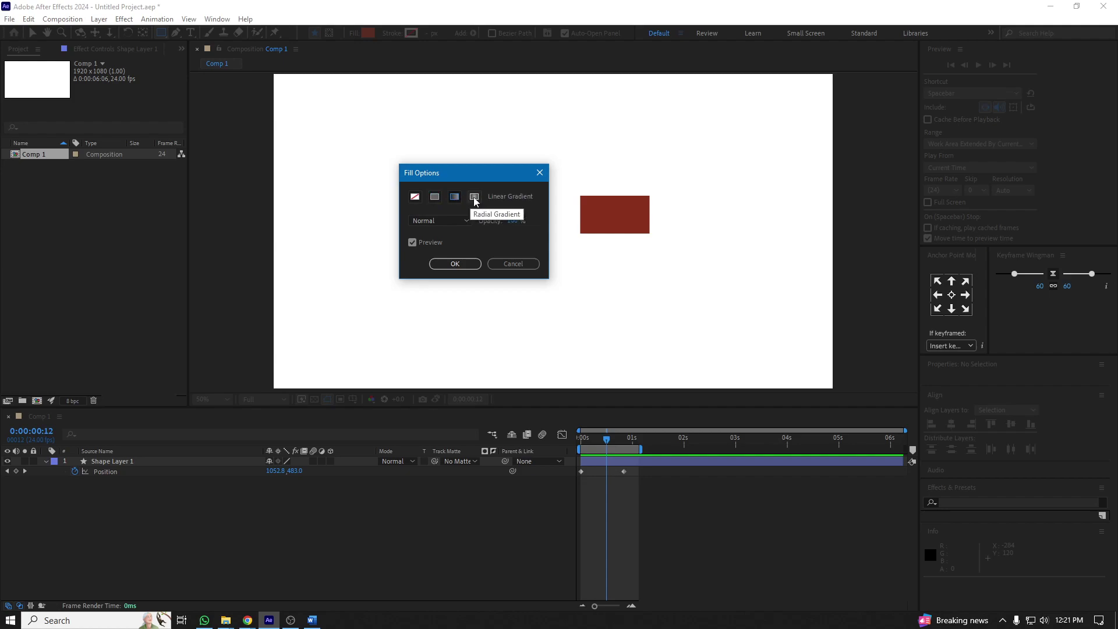
pyautogui.click(475, 198)
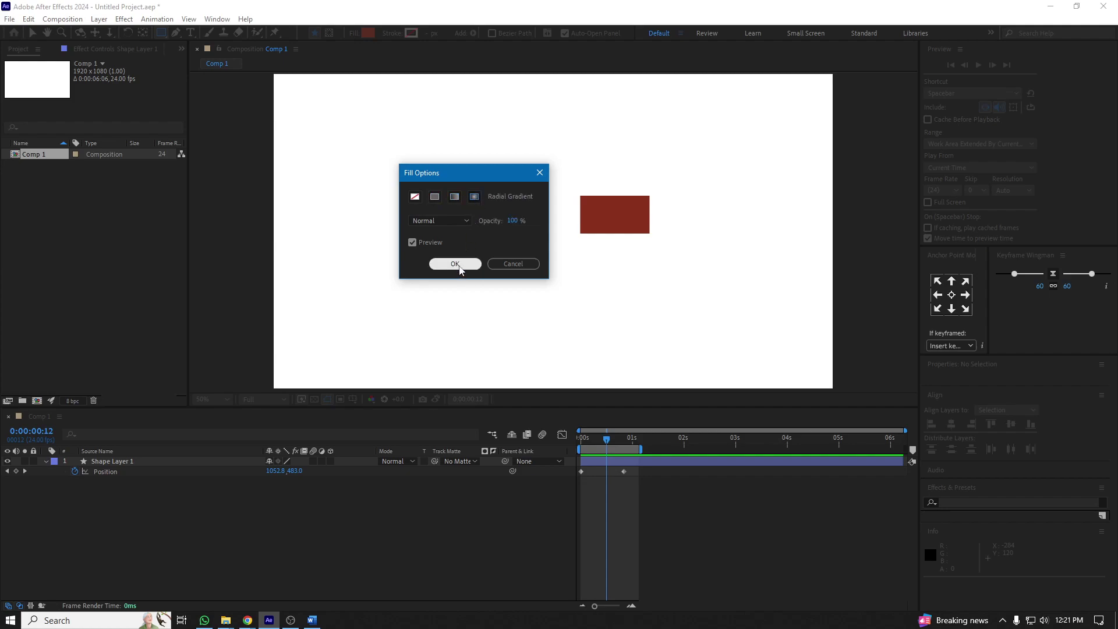
pyautogui.click(459, 263)
# Draw a new gradient rectangle of about 618 x 392 px near the middle of the frame and centre its anchor point
pyautogui.click(180, 520)
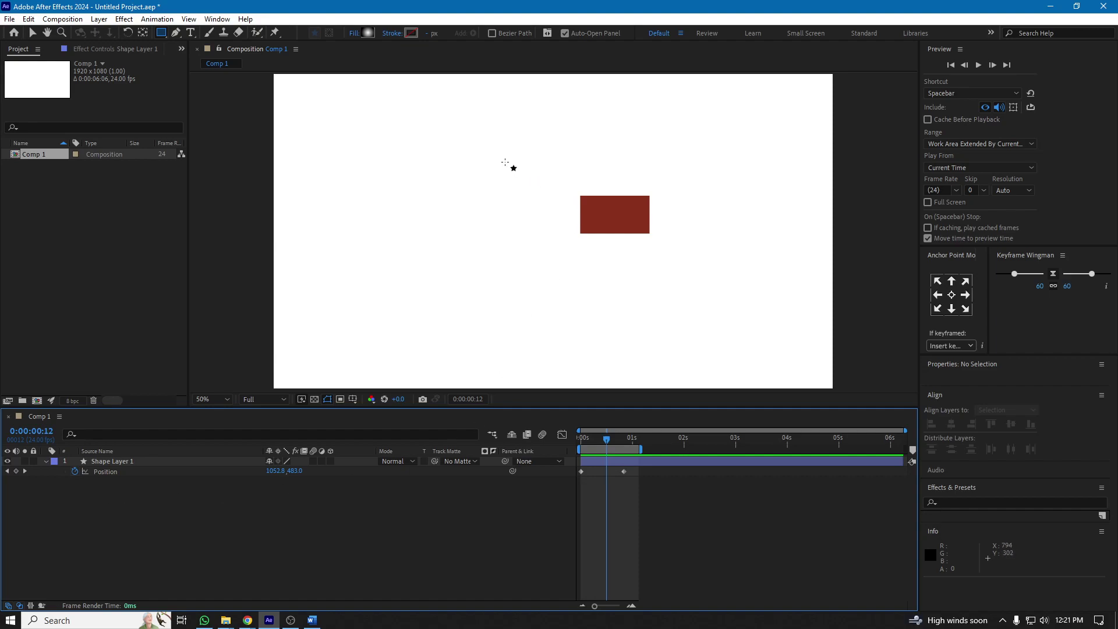
pyautogui.moveTo(495, 159); pyautogui.dragTo(676, 272)
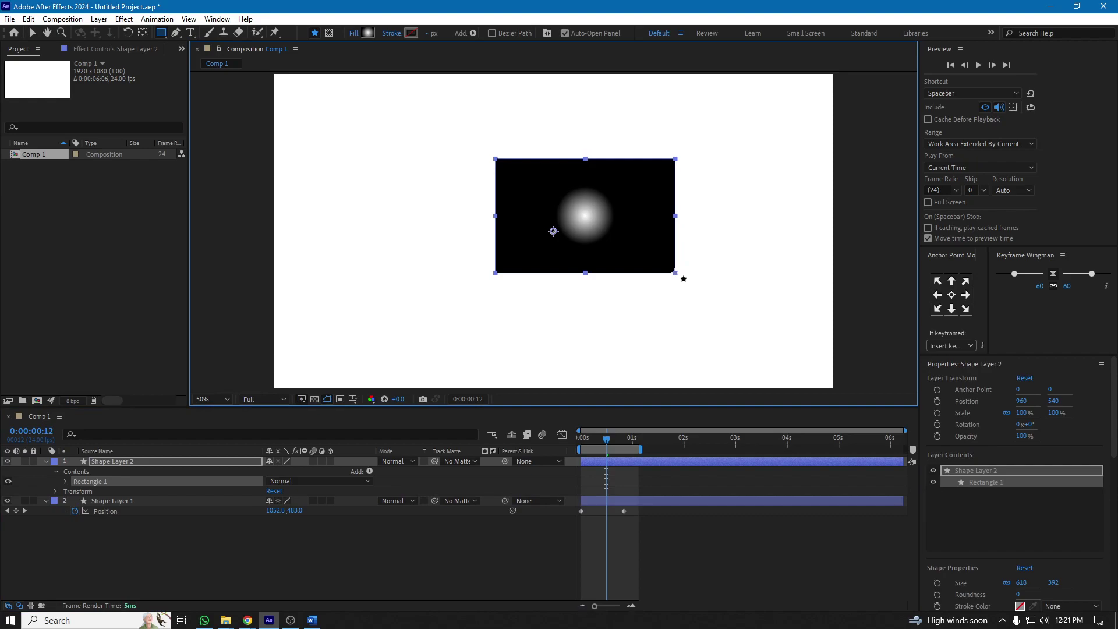
pyautogui.click(952, 295)
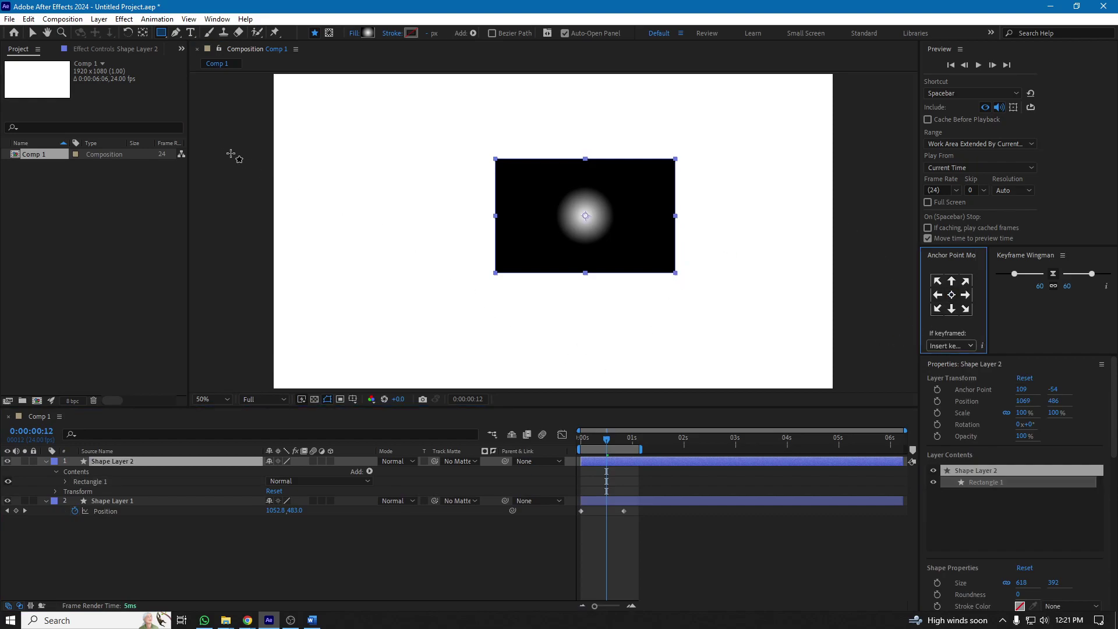
# Select Shape Layer 2, then hide the Align panel and show it again
pyautogui.moveTo(1115, 396); pyautogui.dragTo(1116, 544)
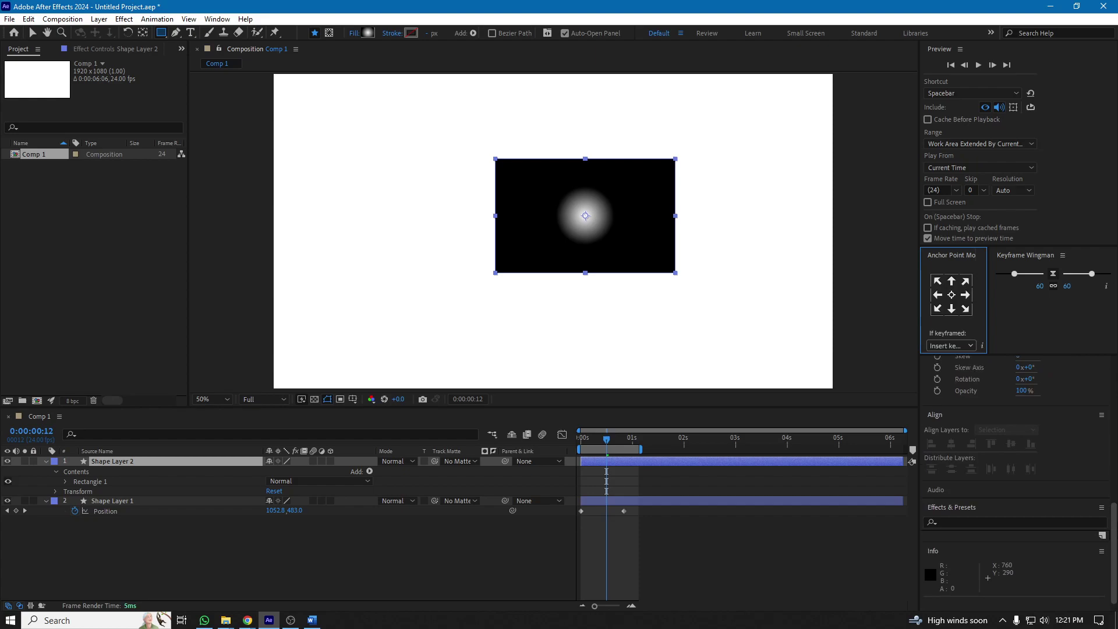
pyautogui.click(179, 543)
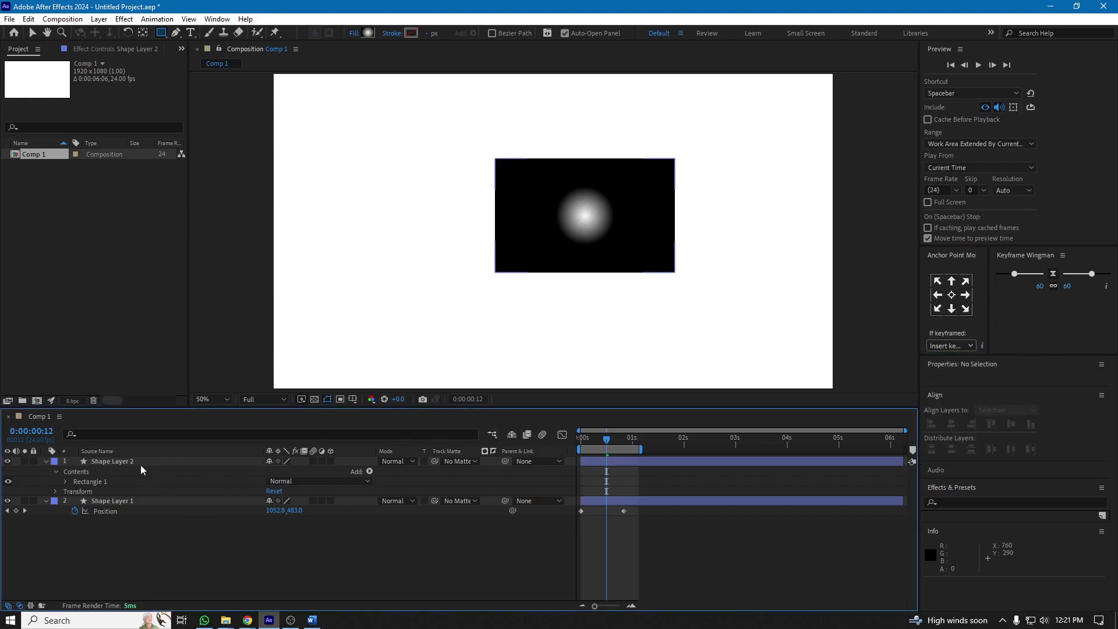
pyautogui.click(141, 463)
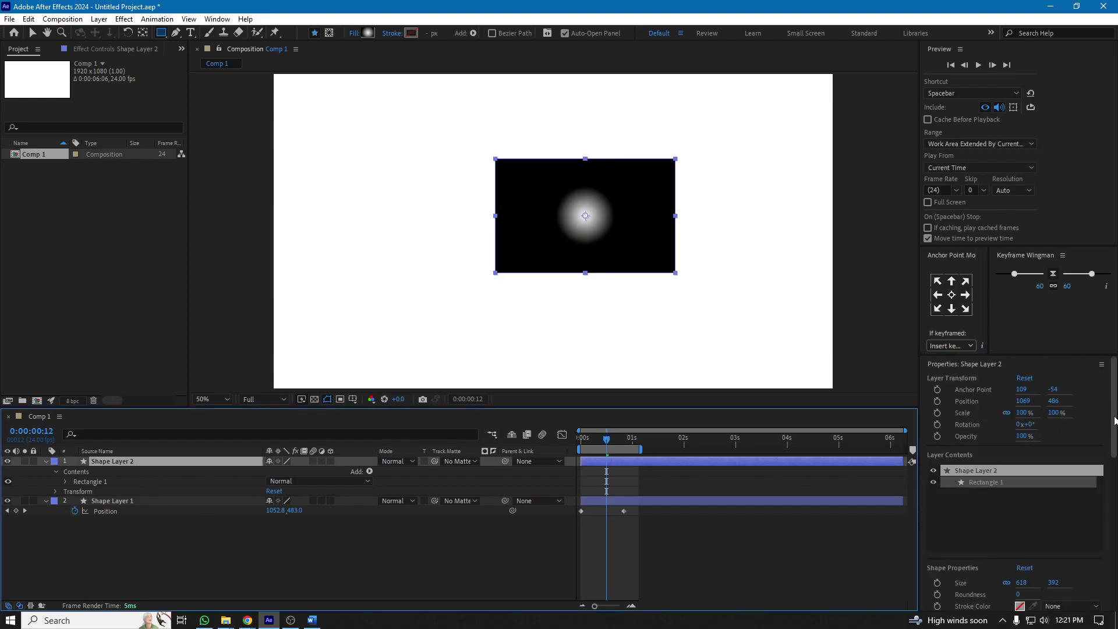
pyautogui.moveTo(1116, 421); pyautogui.dragTo(1116, 576)
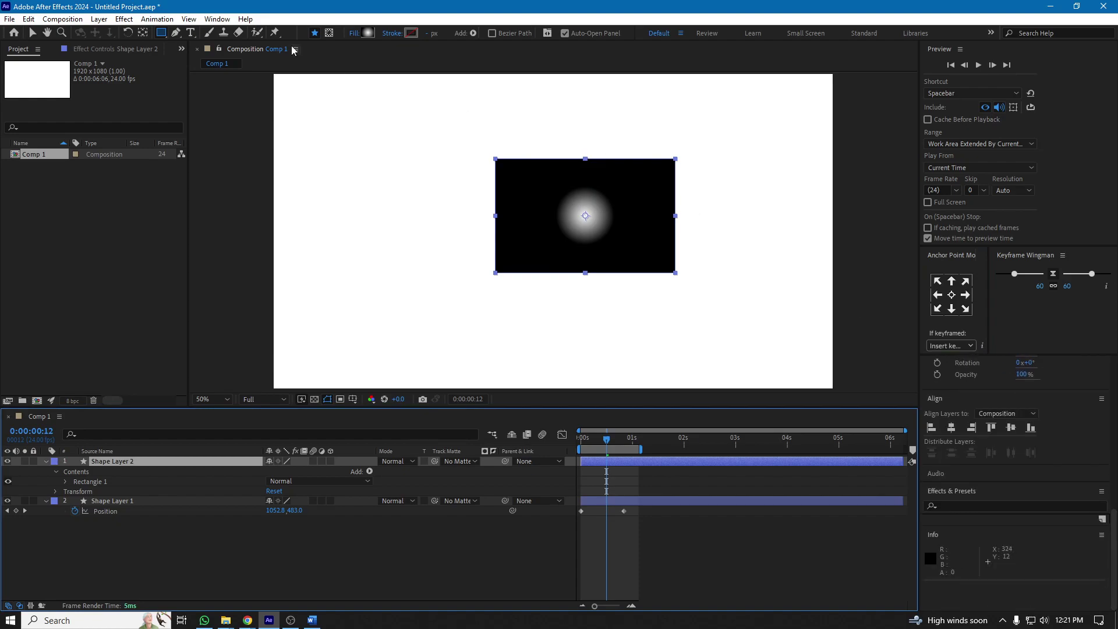
pyautogui.click(222, 21)
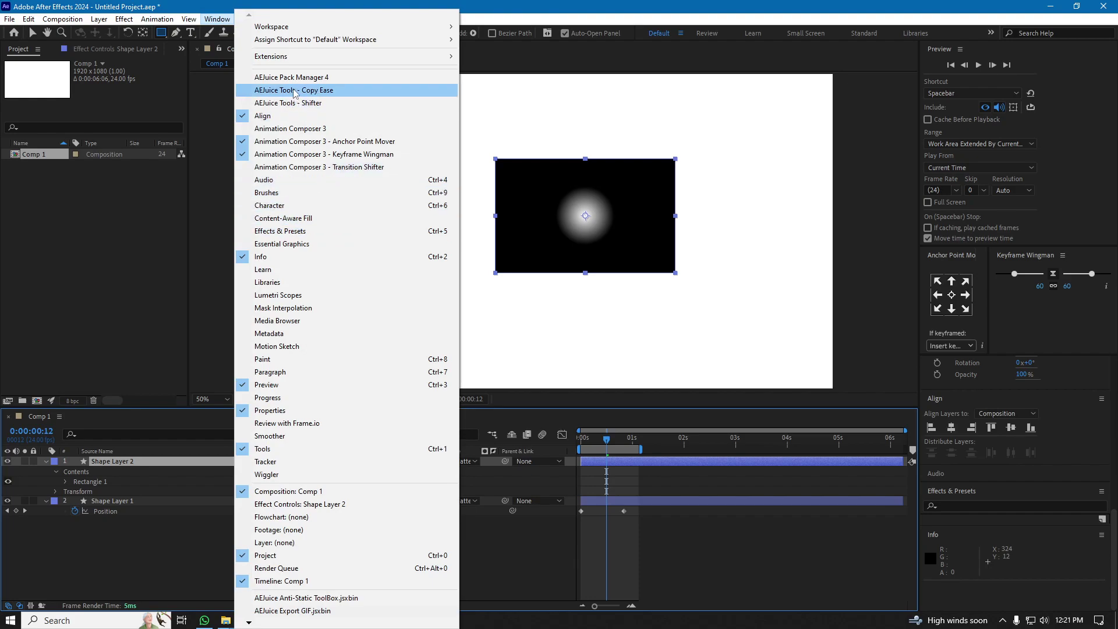
pyautogui.click(265, 116)
pyautogui.click(218, 18)
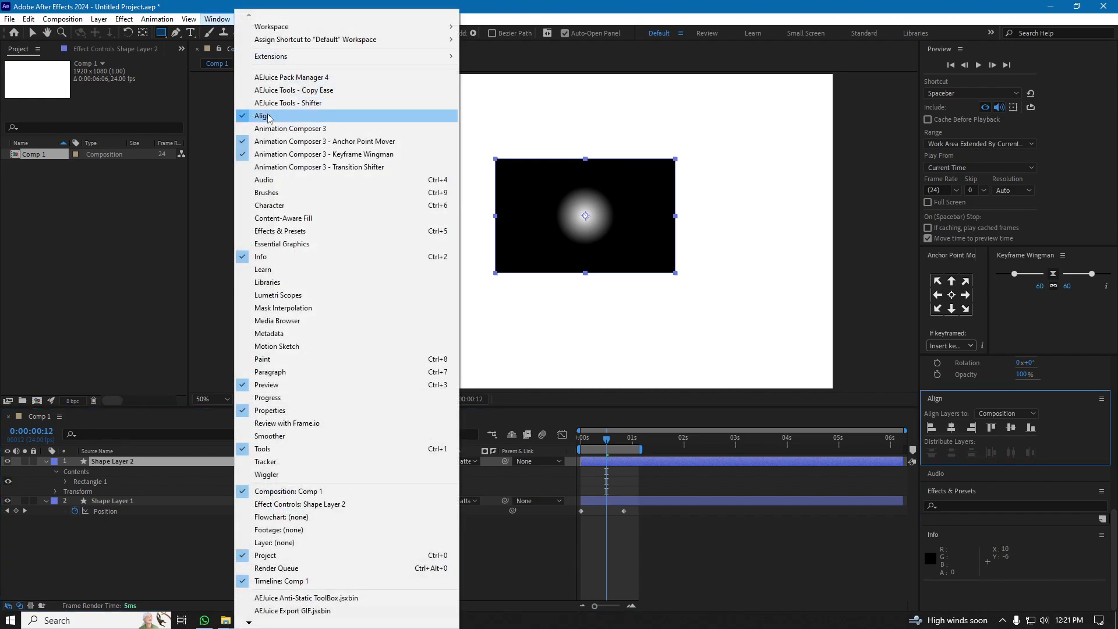
pyautogui.click(268, 118)
pyautogui.click(218, 19)
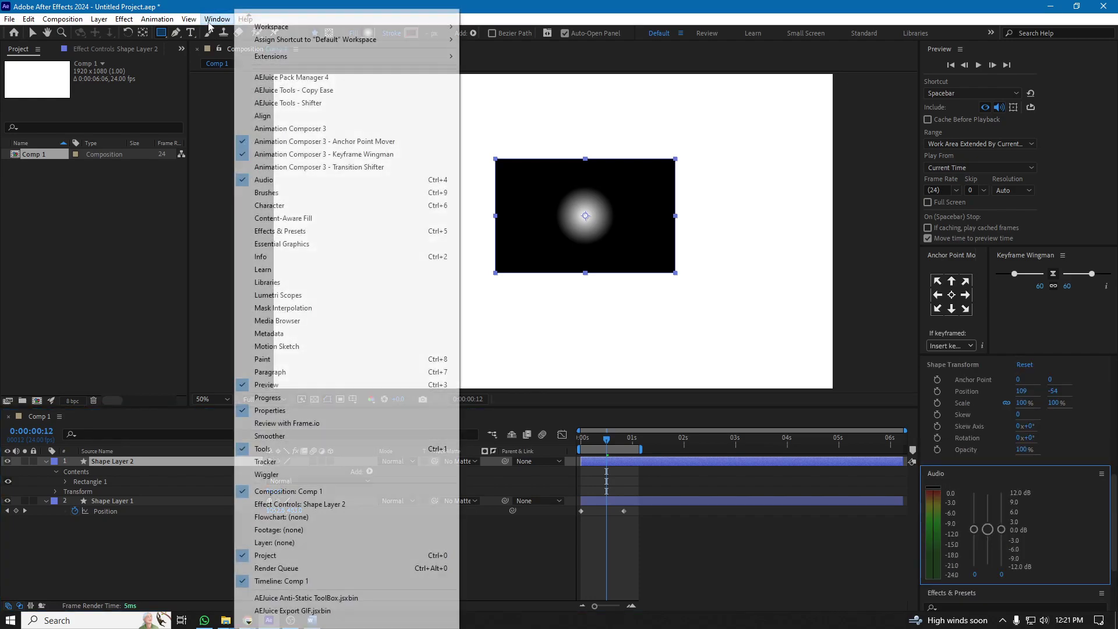
pyautogui.click(265, 116)
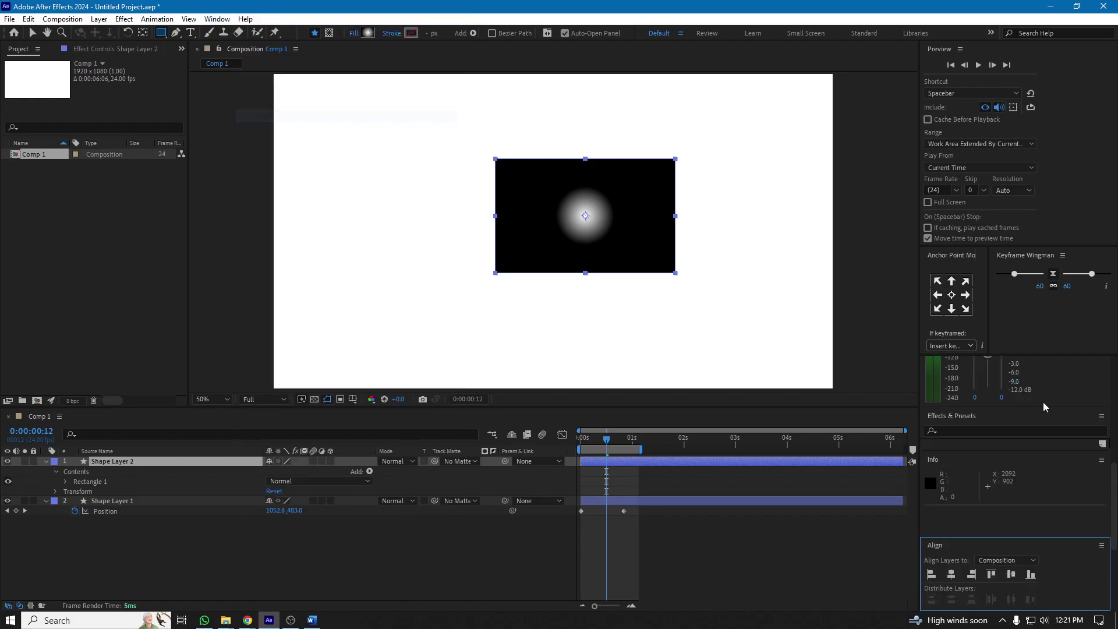
# Centre Shape Layer 2 horizontally and vertically, aligned to the composition
pyautogui.click(1016, 562)
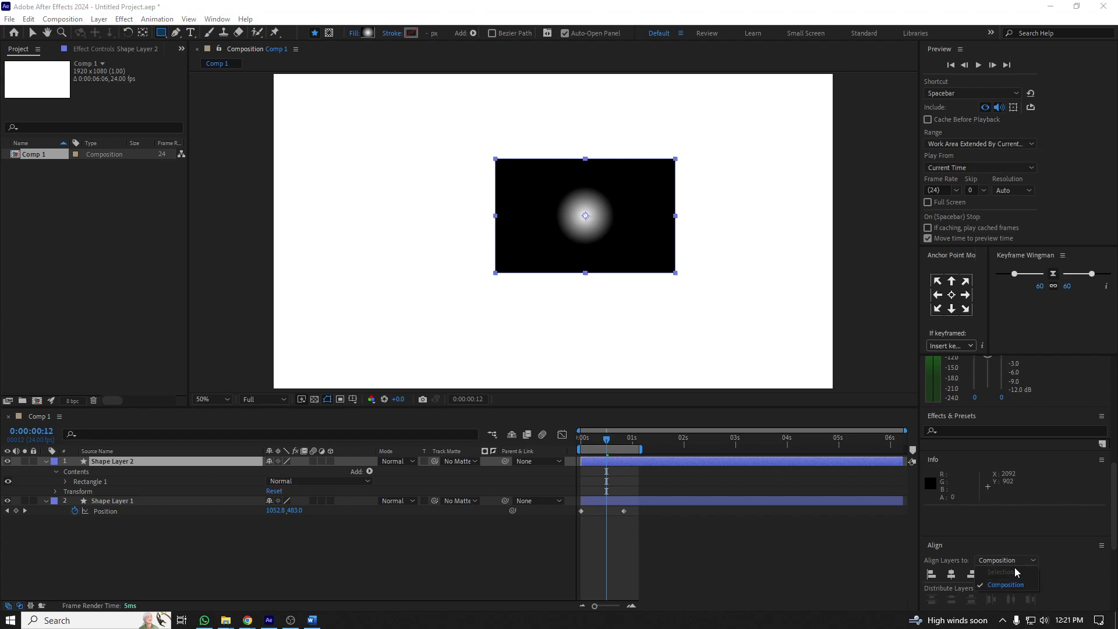
pyautogui.click(1005, 585)
pyautogui.click(951, 574)
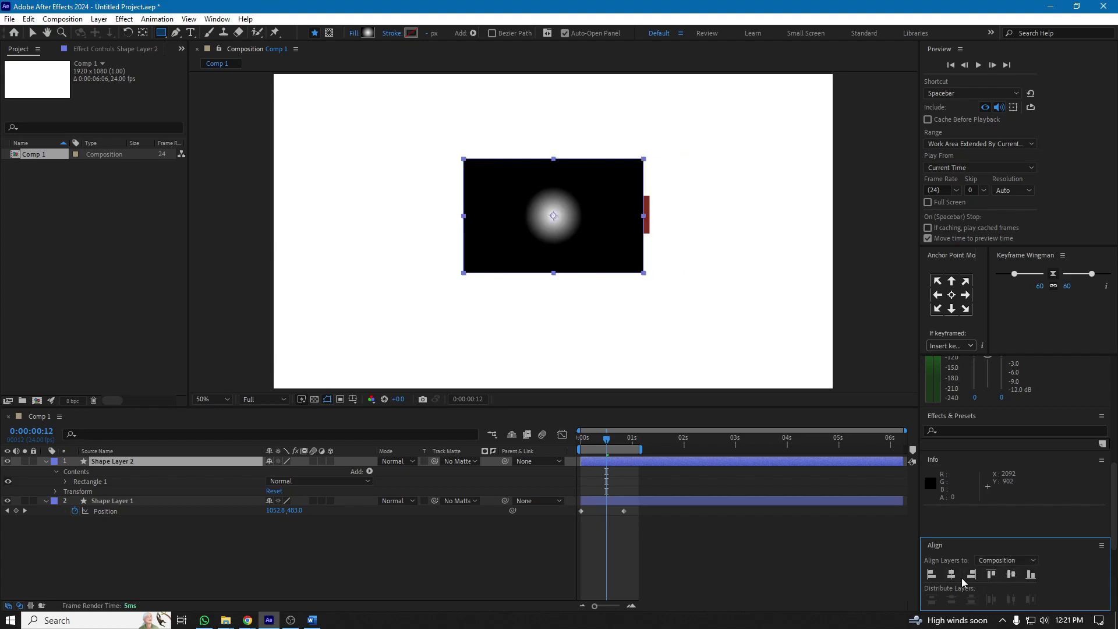
pyautogui.click(1011, 575)
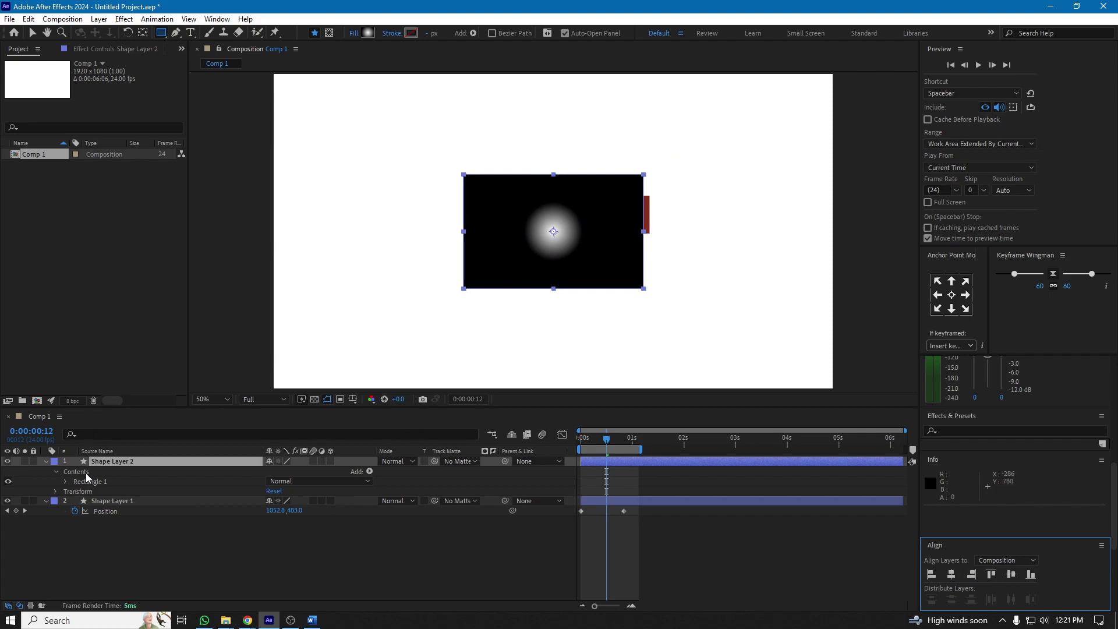
# Extend the end point of Rectangle 1's radial gradient to about 326, 14 and move the rectangle slightly upward
pyautogui.click(34, 35)
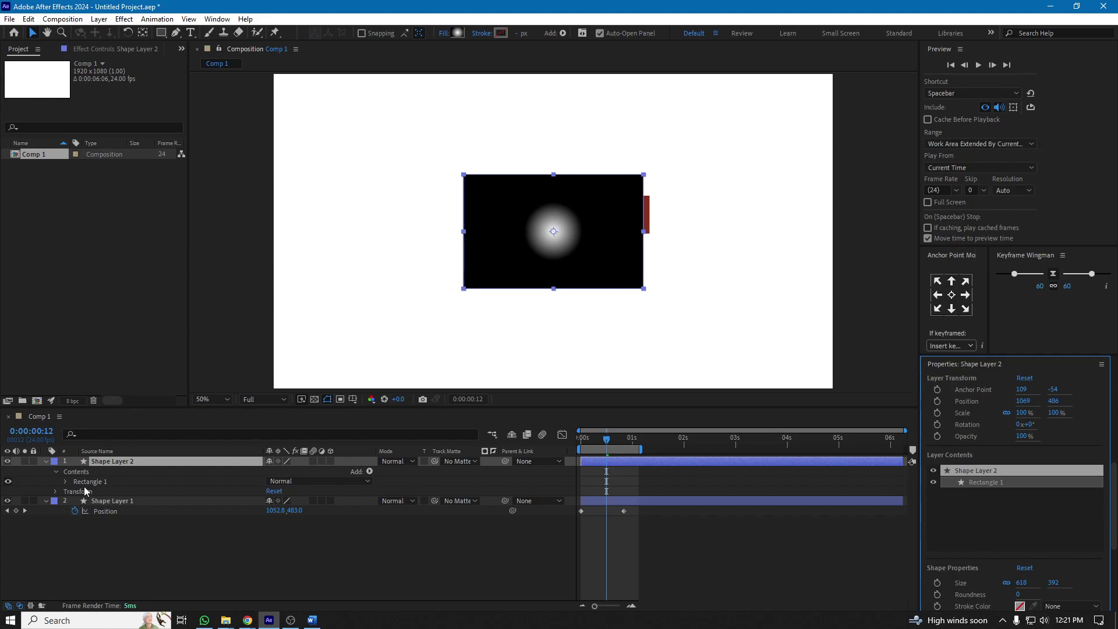
pyautogui.click(65, 481)
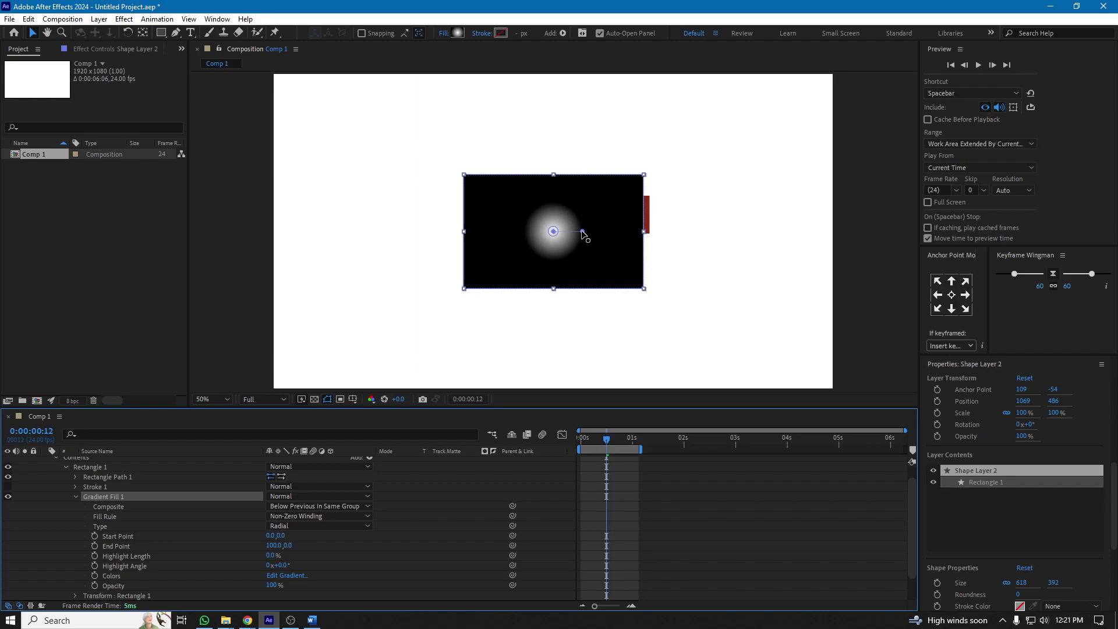
pyautogui.moveTo(583, 232); pyautogui.dragTo(649, 238)
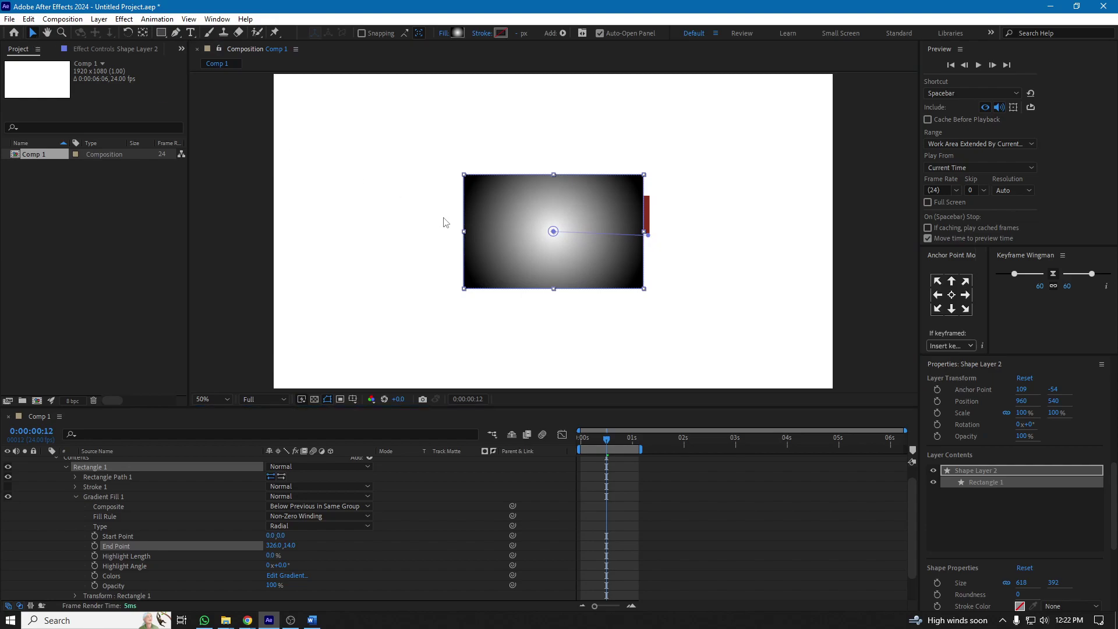
pyautogui.moveTo(558, 197); pyautogui.dragTo(559, 180)
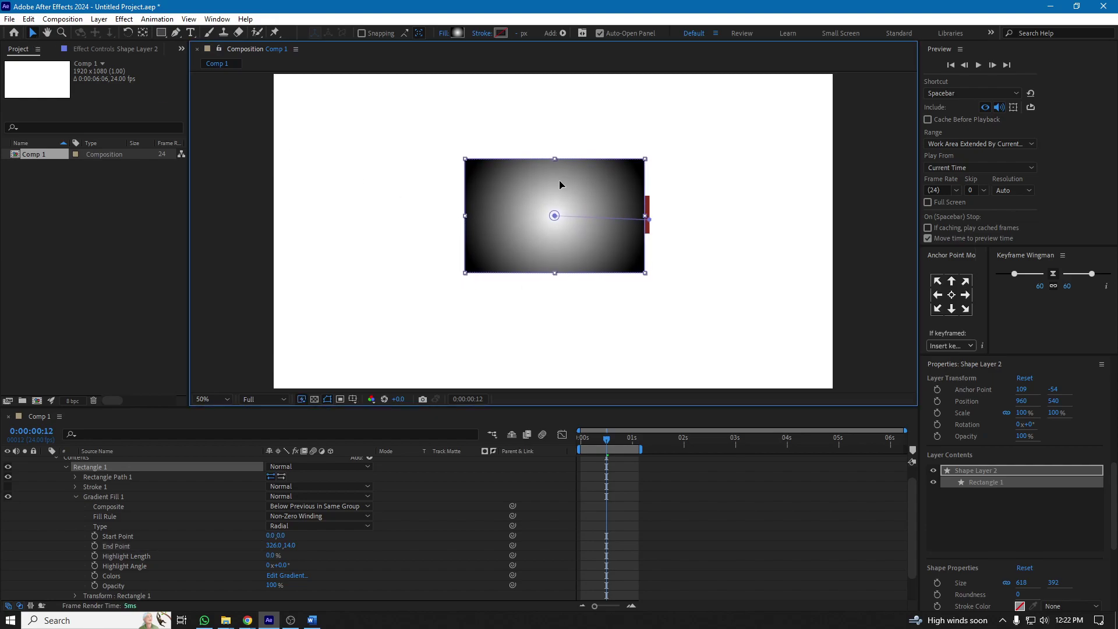
# Collapse Shape Layer 2's properties and preview the animation from the start of the work area
pyautogui.scroll(1, 91, 483)
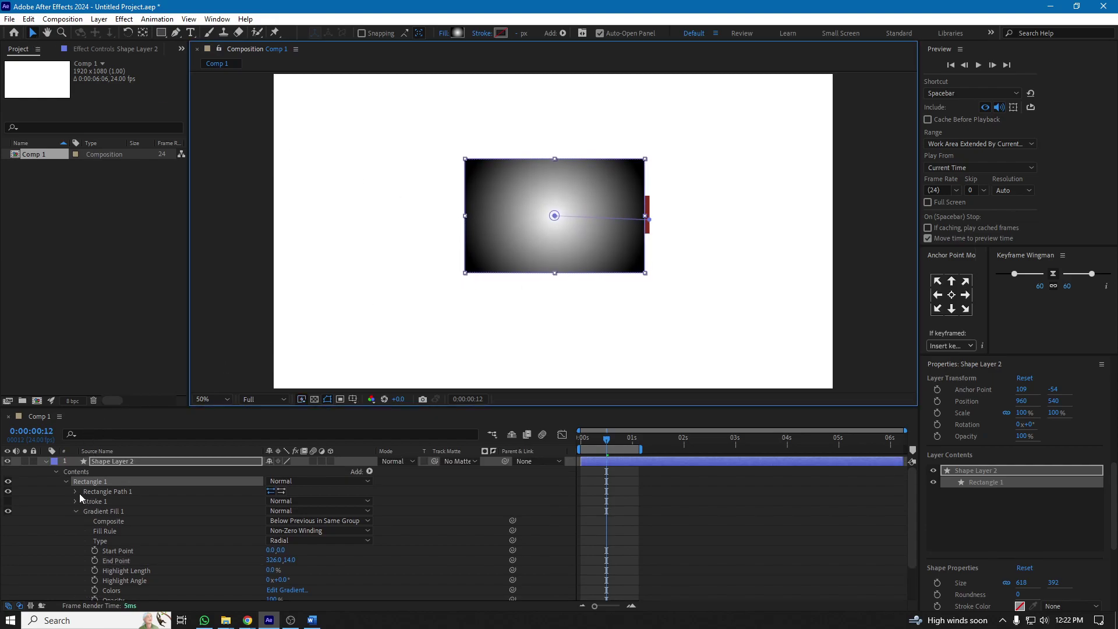
pyautogui.click(46, 460)
pyautogui.moveTo(624, 444); pyautogui.dragTo(601, 442)
pyautogui.press('space')
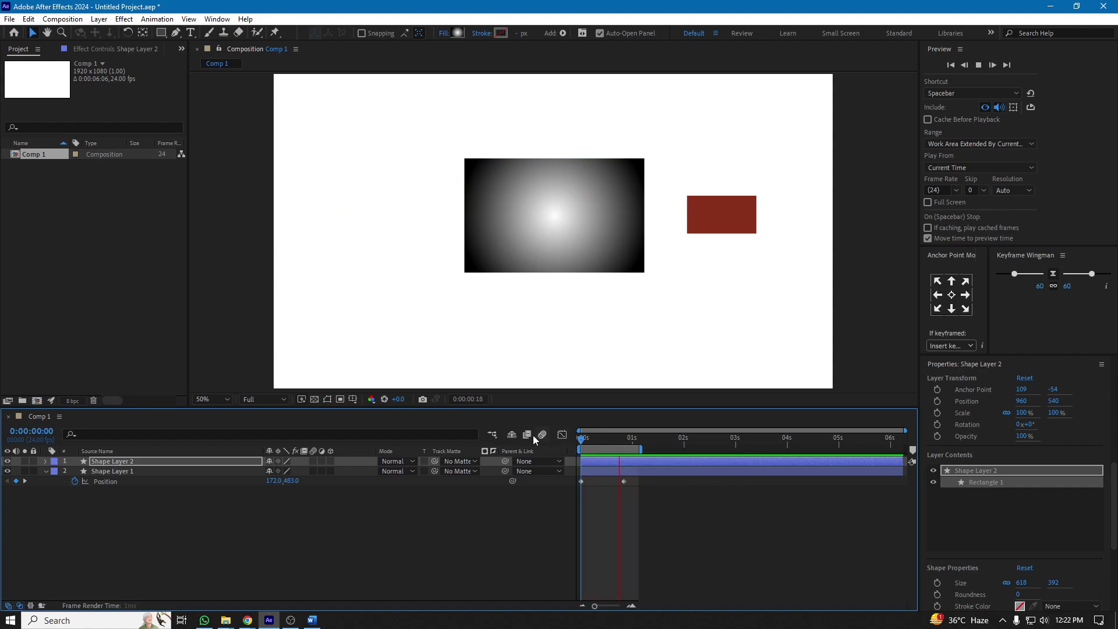
pyautogui.press('space')
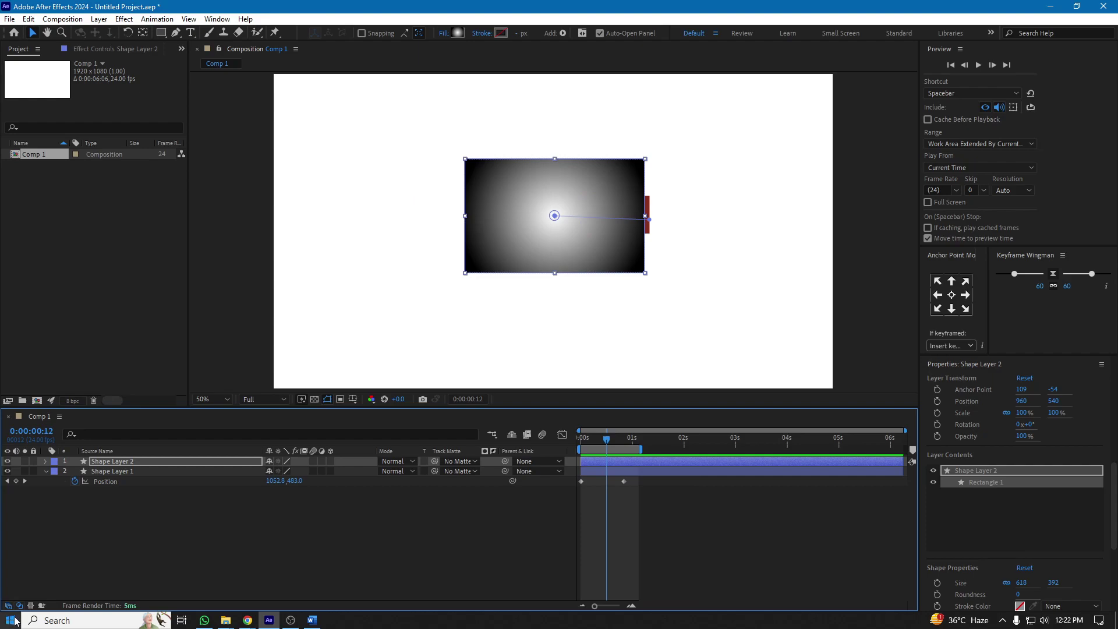
# Repeatedly hide and show the timeline's Transfer Controls pane to examine its Mode and Track Matte columns
pyautogui.click(20, 607)
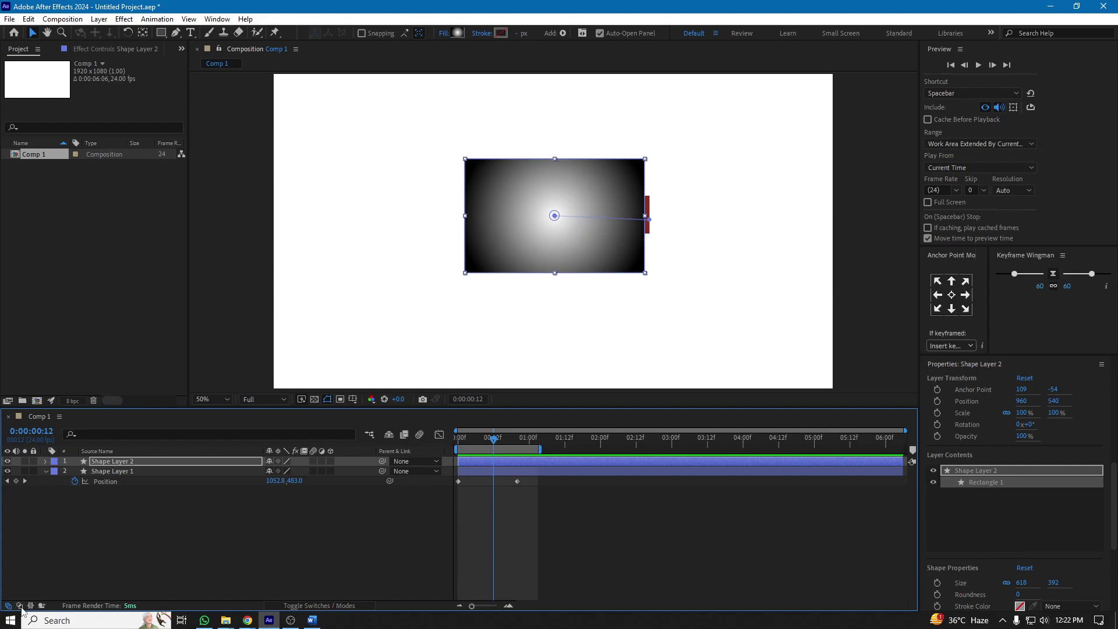
pyautogui.click(20, 607)
pyautogui.click(20, 607)
pyautogui.click(20, 607)
pyautogui.click(20, 607)
pyautogui.click(20, 607)
pyautogui.click(20, 606)
pyautogui.click(20, 607)
pyautogui.click(20, 607)
pyautogui.click(20, 607)
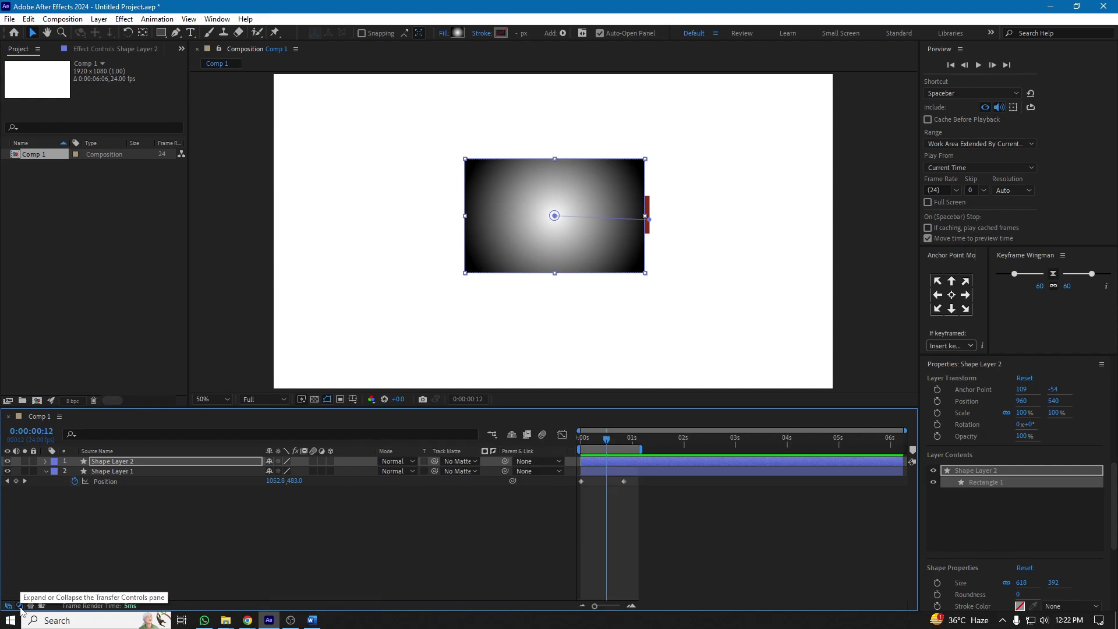
pyautogui.click(20, 607)
pyautogui.click(20, 607)
pyautogui.click(20, 607)
pyautogui.click(19, 607)
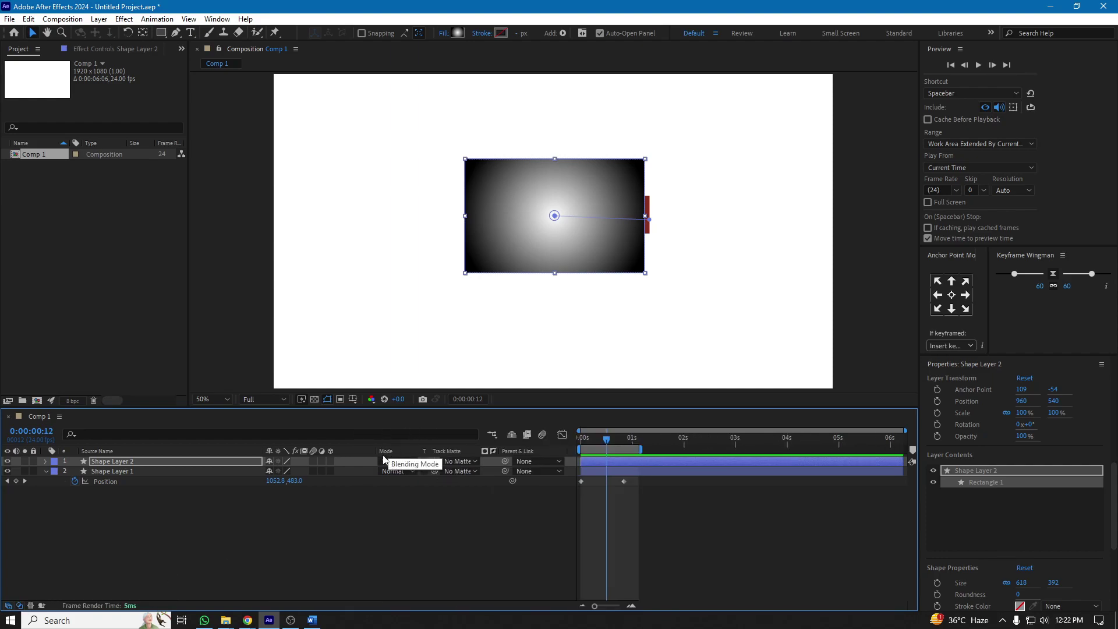
pyautogui.click(20, 607)
pyautogui.click(21, 607)
pyautogui.click(20, 607)
pyautogui.click(21, 607)
pyautogui.click(21, 607)
pyautogui.click(21, 607)
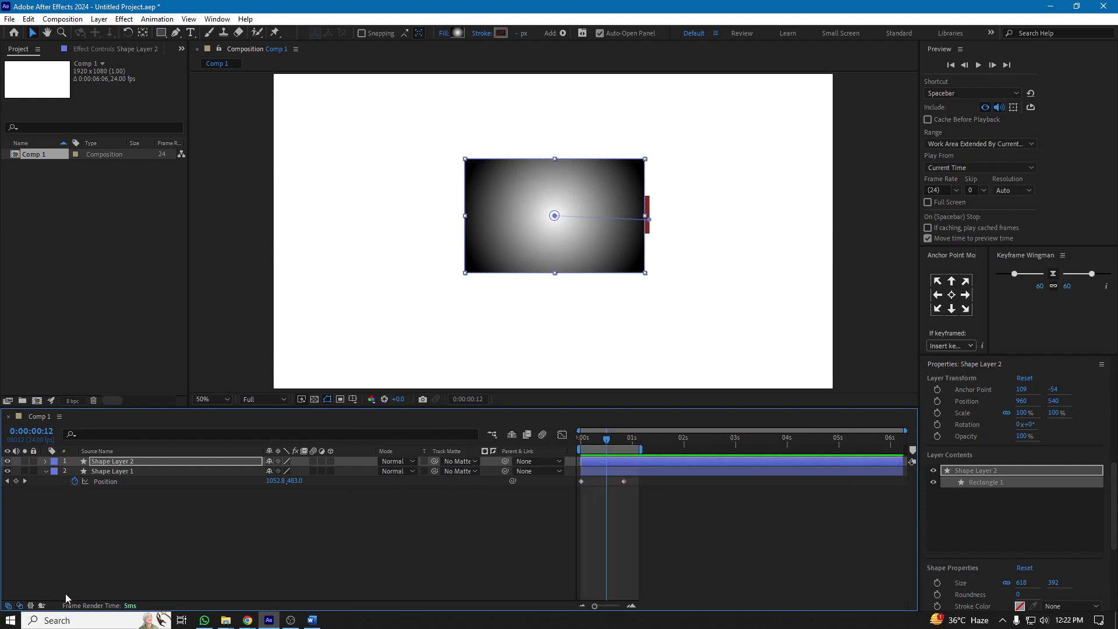
# Look through the blending modes and track matte choices available for Shape Layer 2 without changing them
pyautogui.click(393, 463)
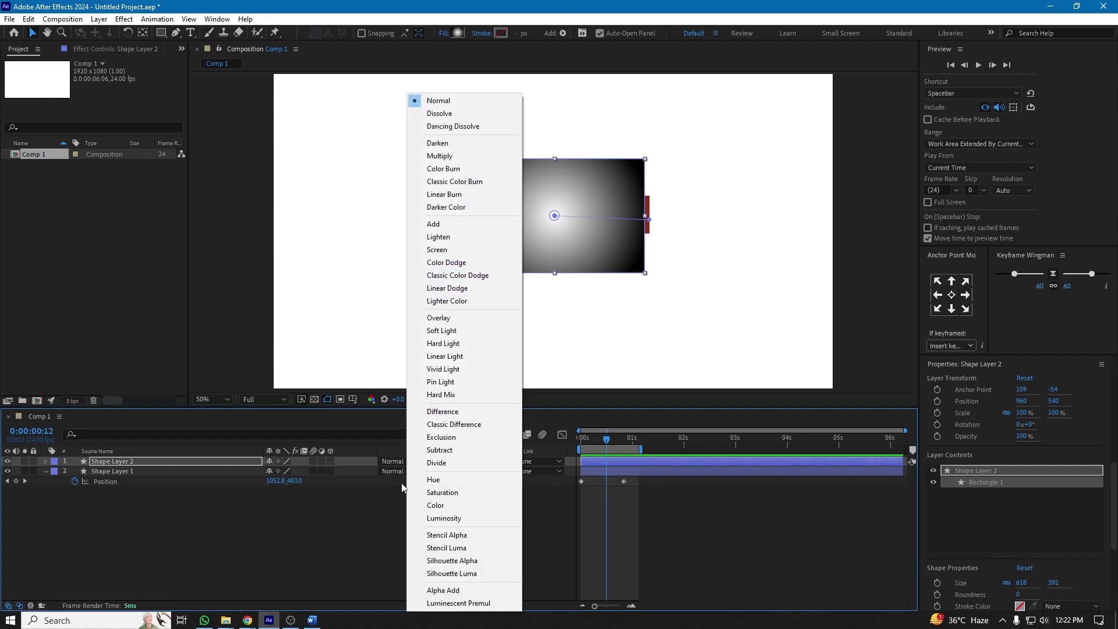
pyautogui.click(358, 465)
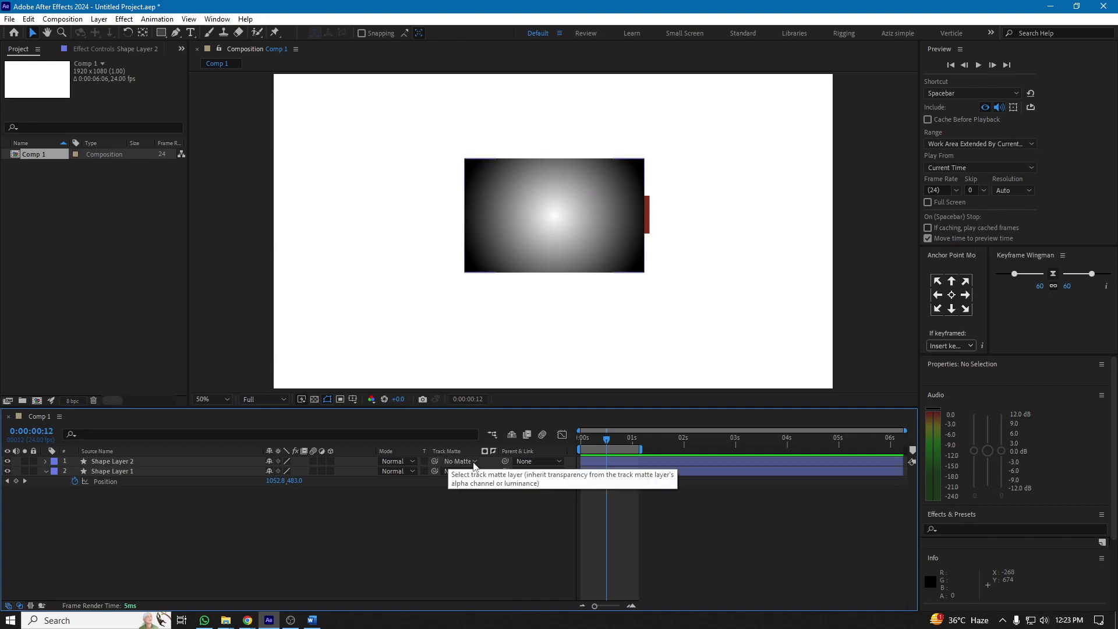
pyautogui.click(474, 462)
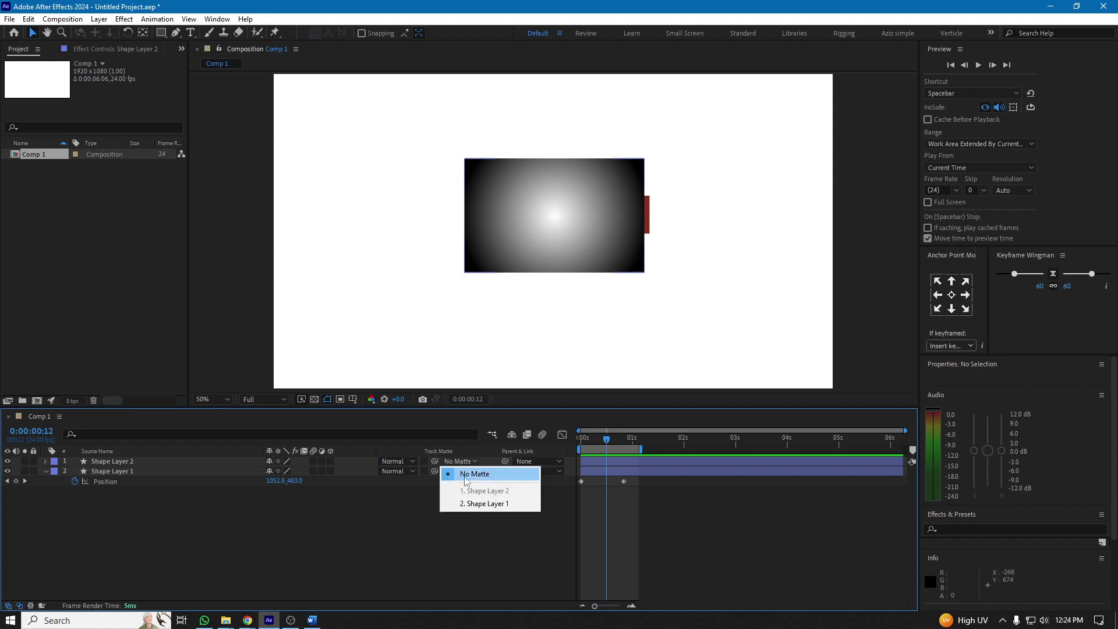
pyautogui.click(401, 511)
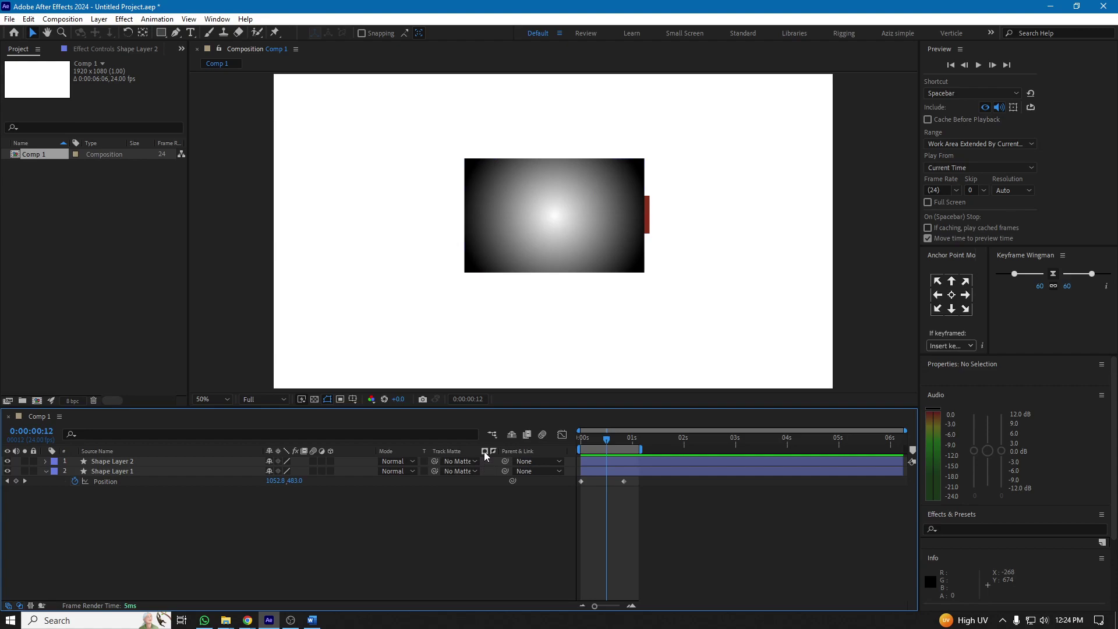
# Assign Shape Layer 2 as the track matte of Shape Layer 1 and switch the matte type to luma
pyautogui.click(464, 473)
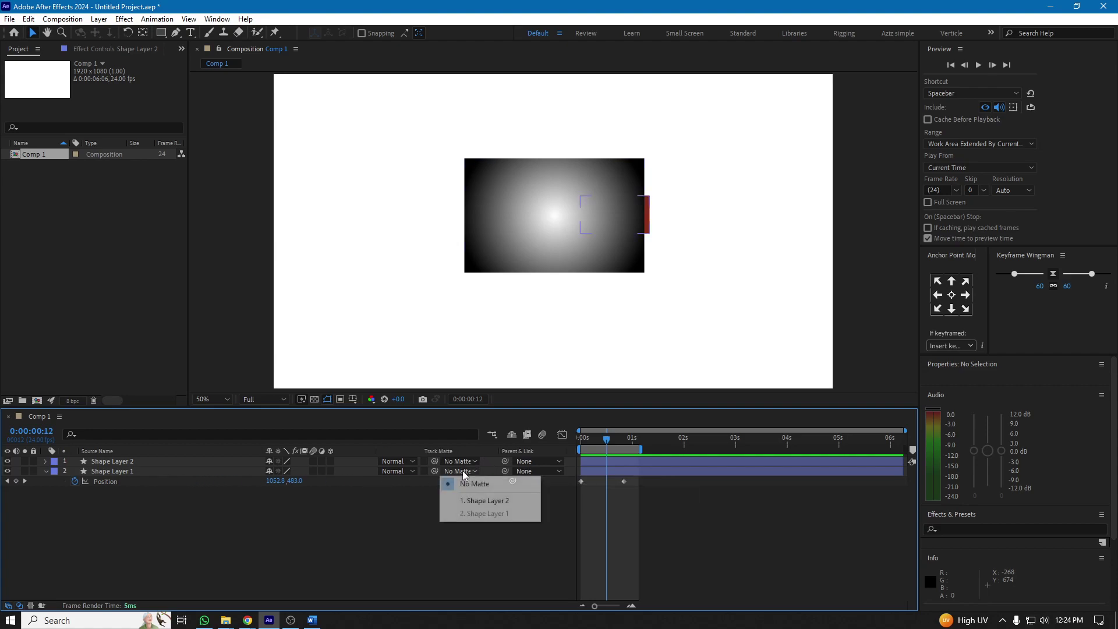
pyautogui.click(476, 504)
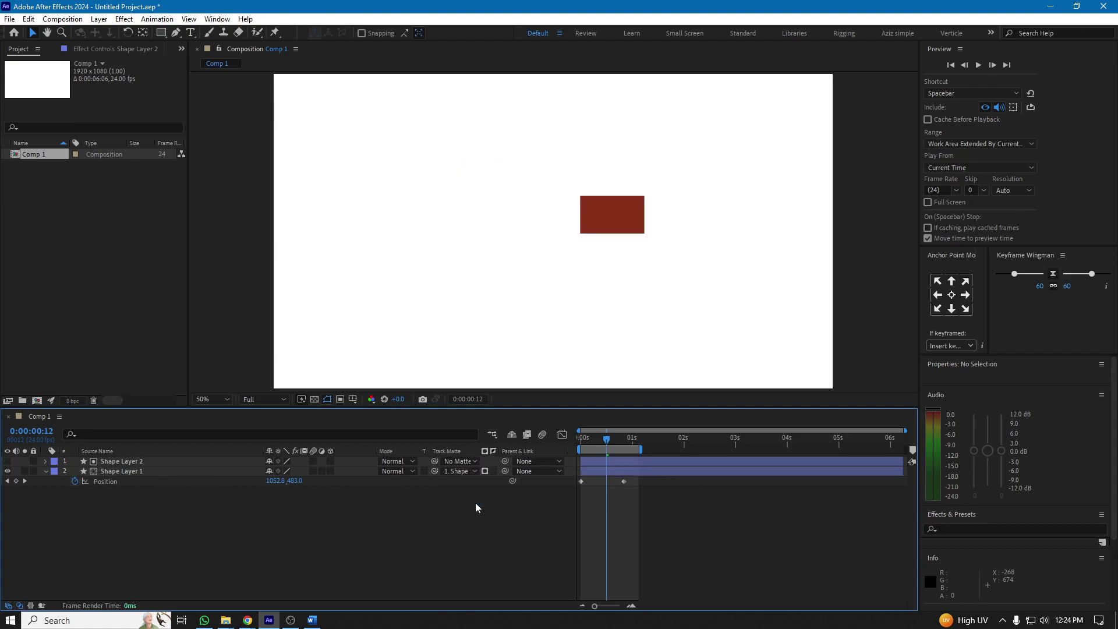
pyautogui.click(486, 472)
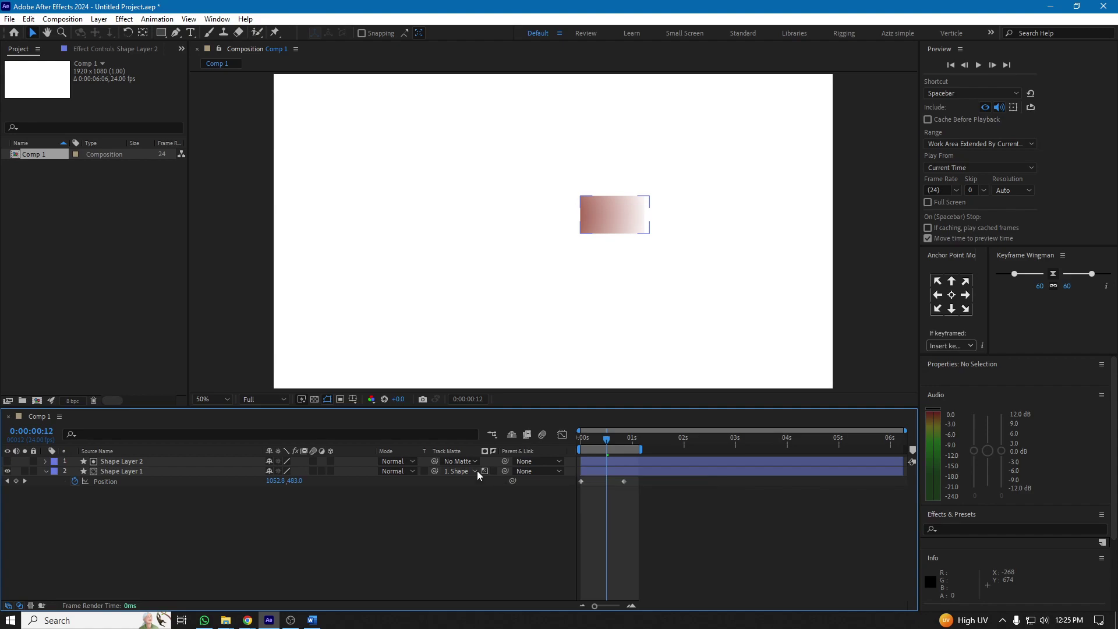
# Examine which layers are available as track mattes for Shape Layer 1 and Shape Layer 2, keeping the current assignments
pyautogui.click(474, 471)
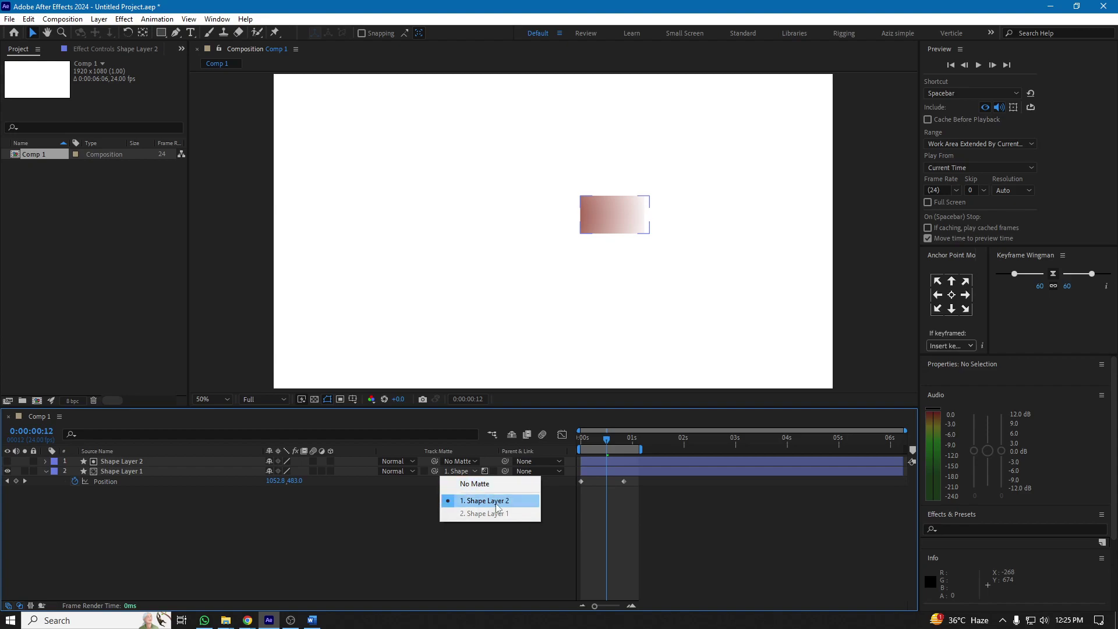
pyautogui.click(421, 502)
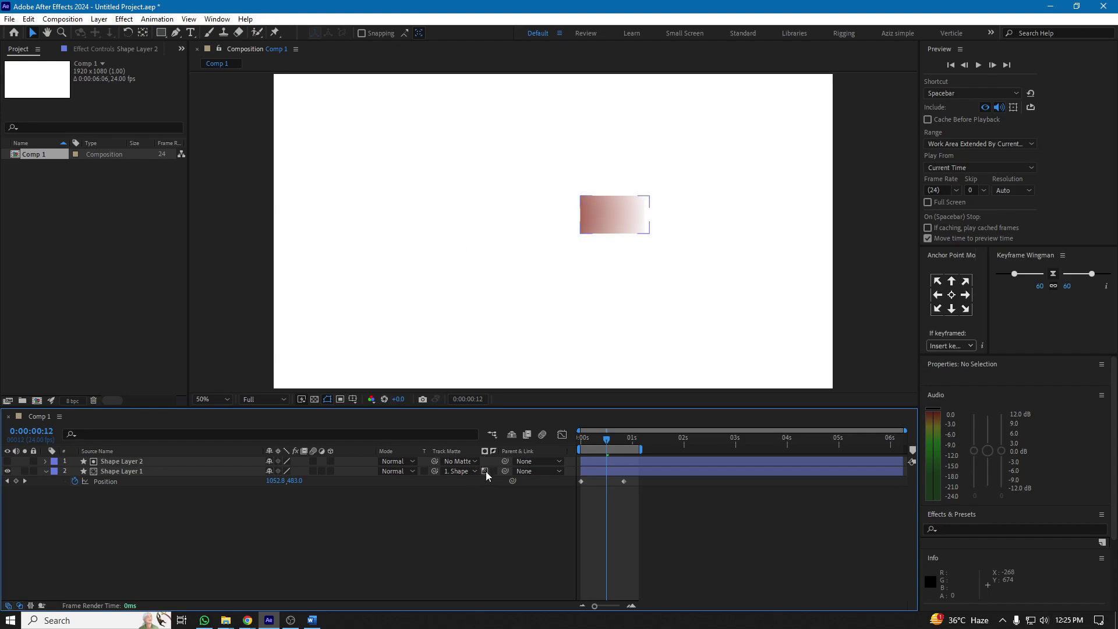
pyautogui.click(476, 472)
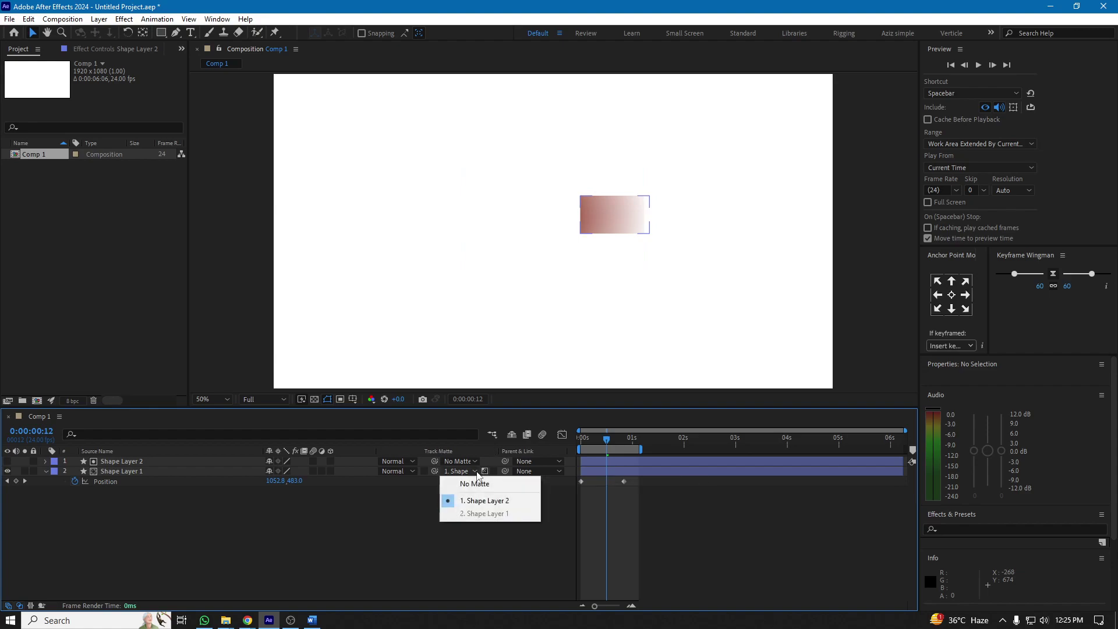
pyautogui.click(461, 463)
pyautogui.click(460, 462)
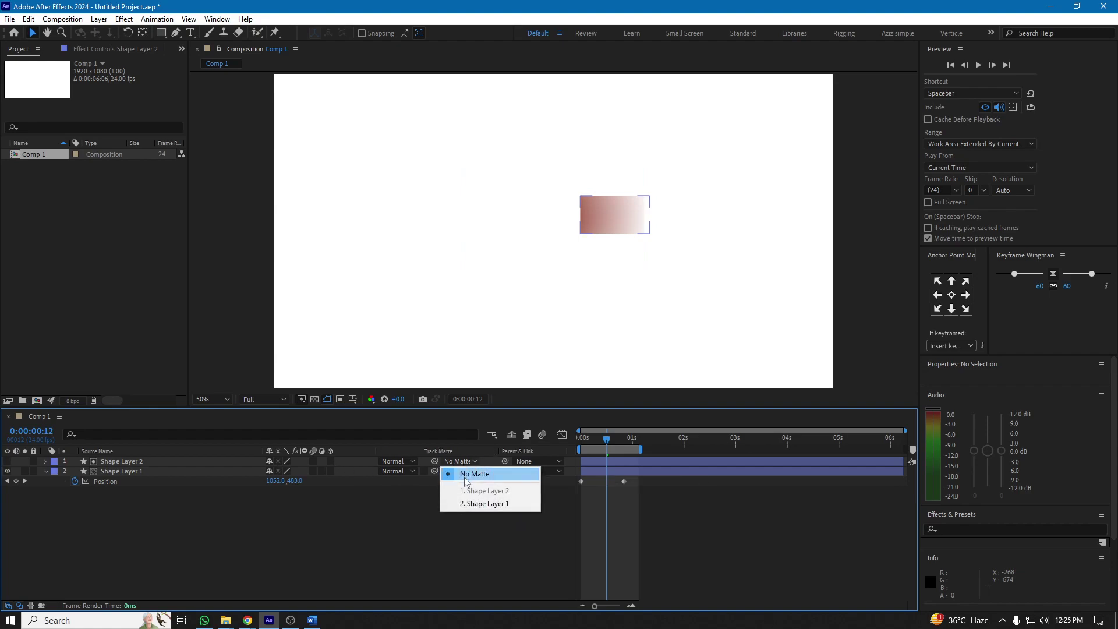
pyautogui.click(429, 483)
pyautogui.click(458, 471)
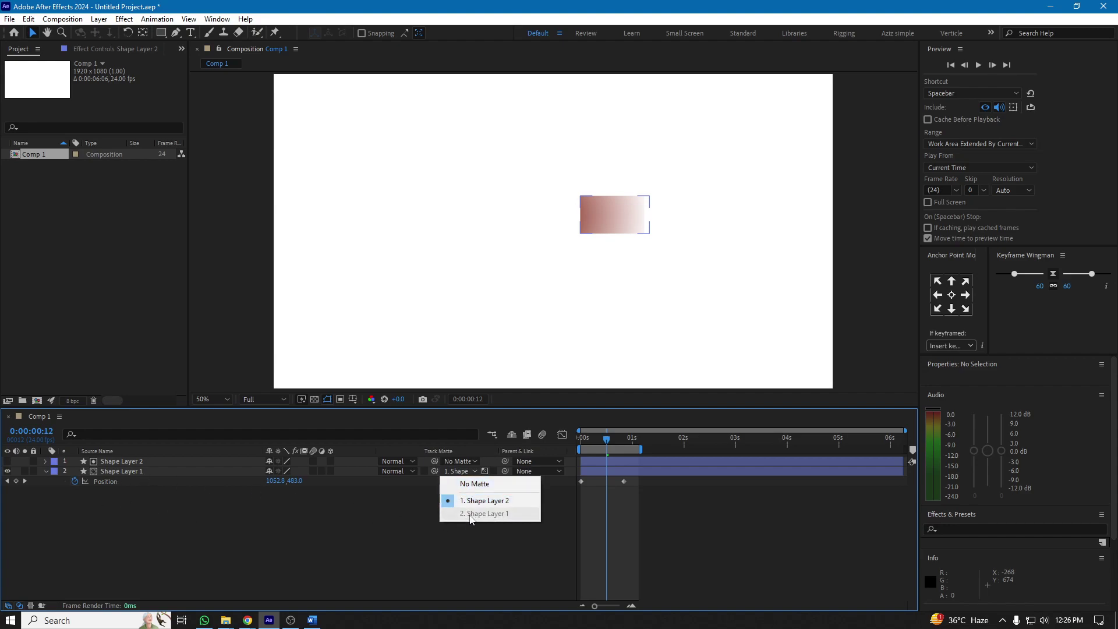
pyautogui.click(484, 501)
pyautogui.click(466, 462)
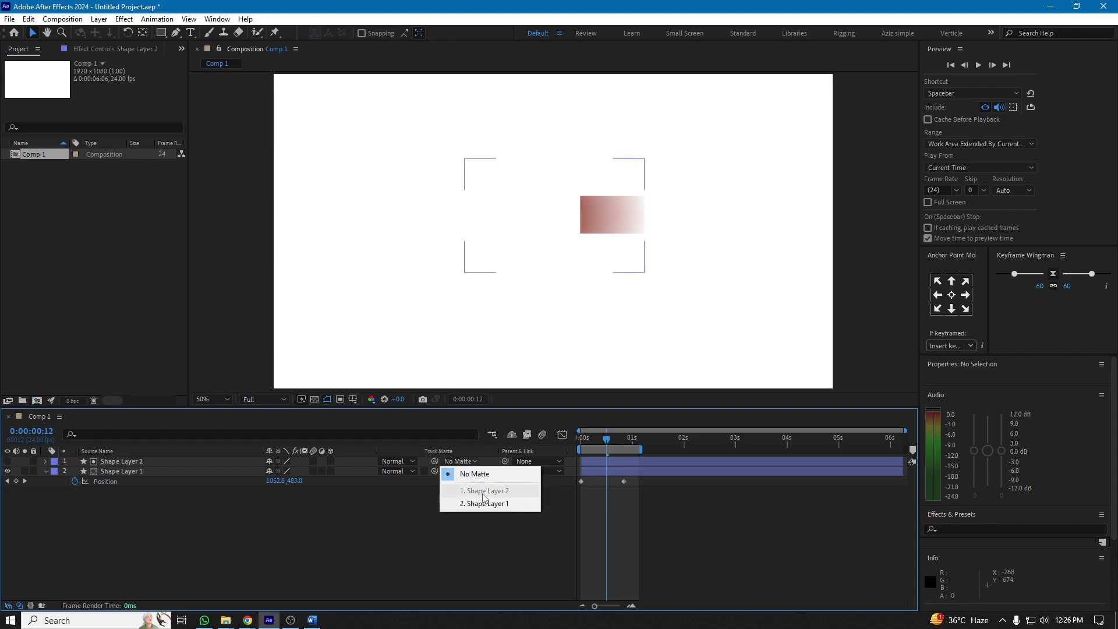
pyautogui.click(411, 488)
pyautogui.click(459, 471)
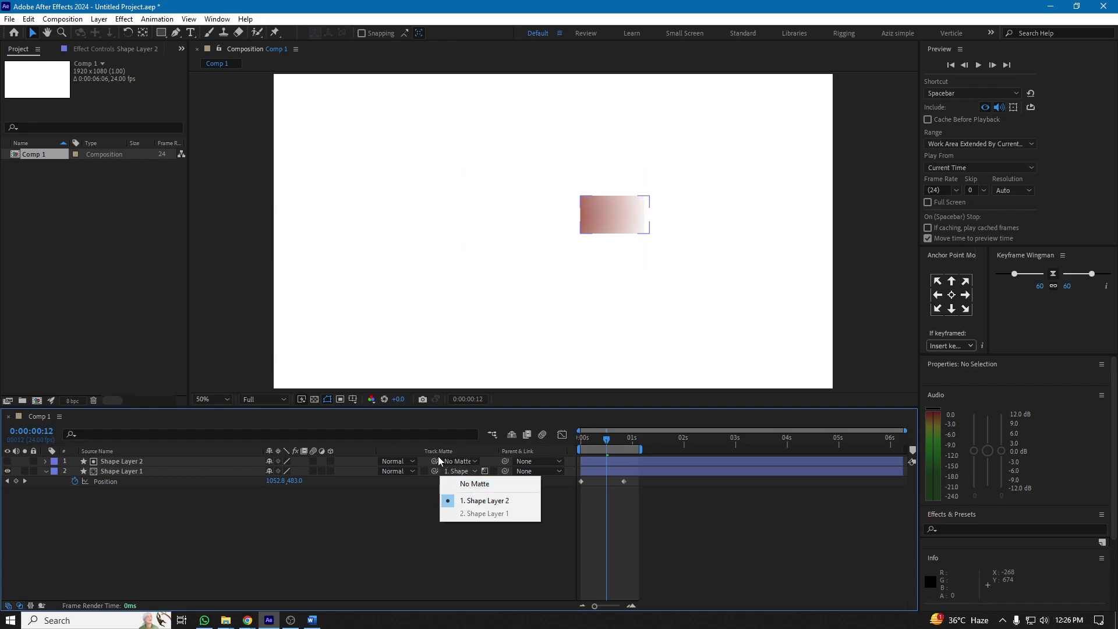
pyautogui.click(454, 462)
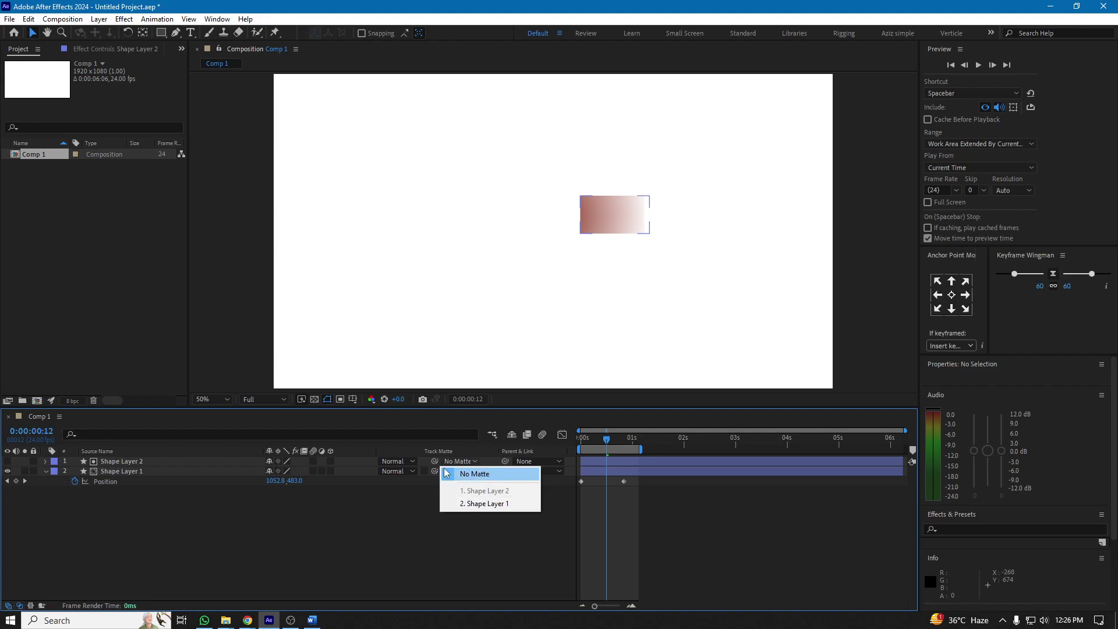
pyautogui.click(480, 490)
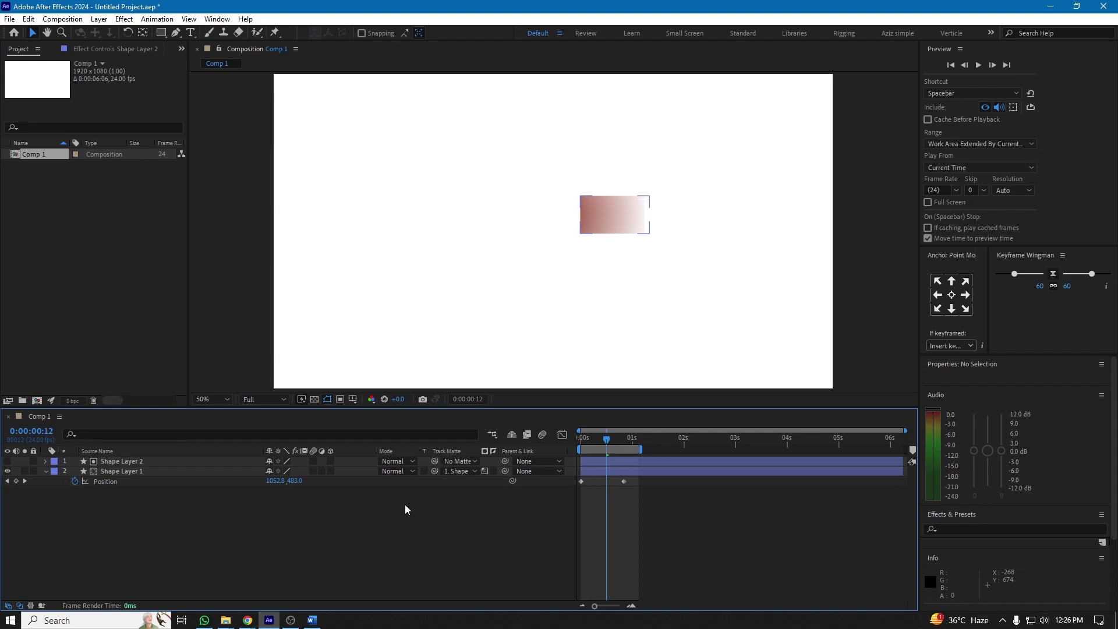
pyautogui.click(463, 473)
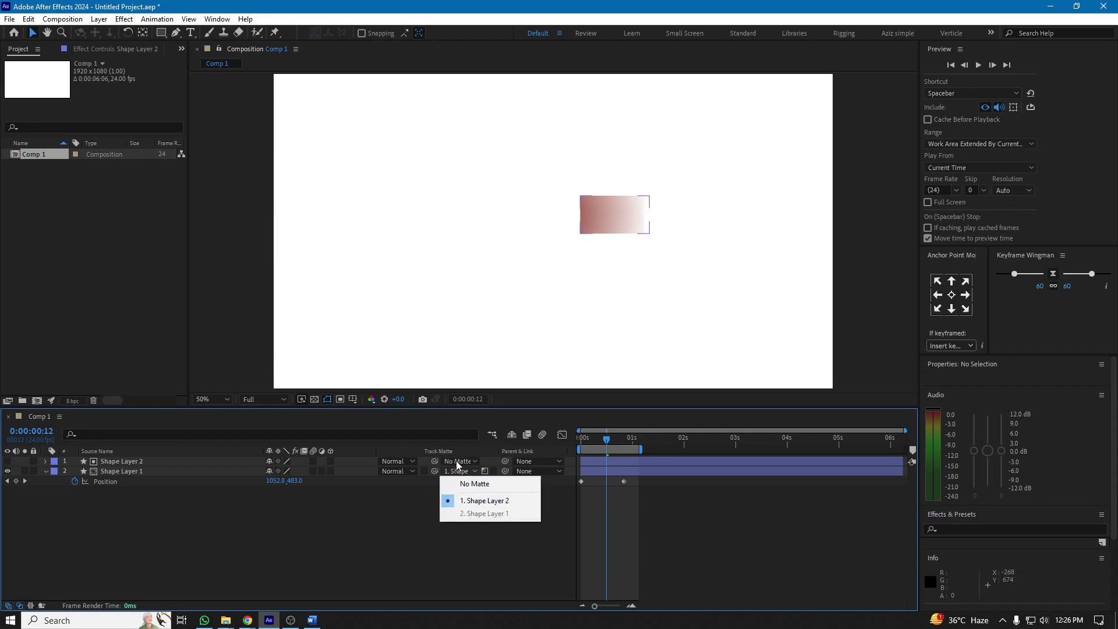
pyautogui.click(456, 463)
pyautogui.click(457, 463)
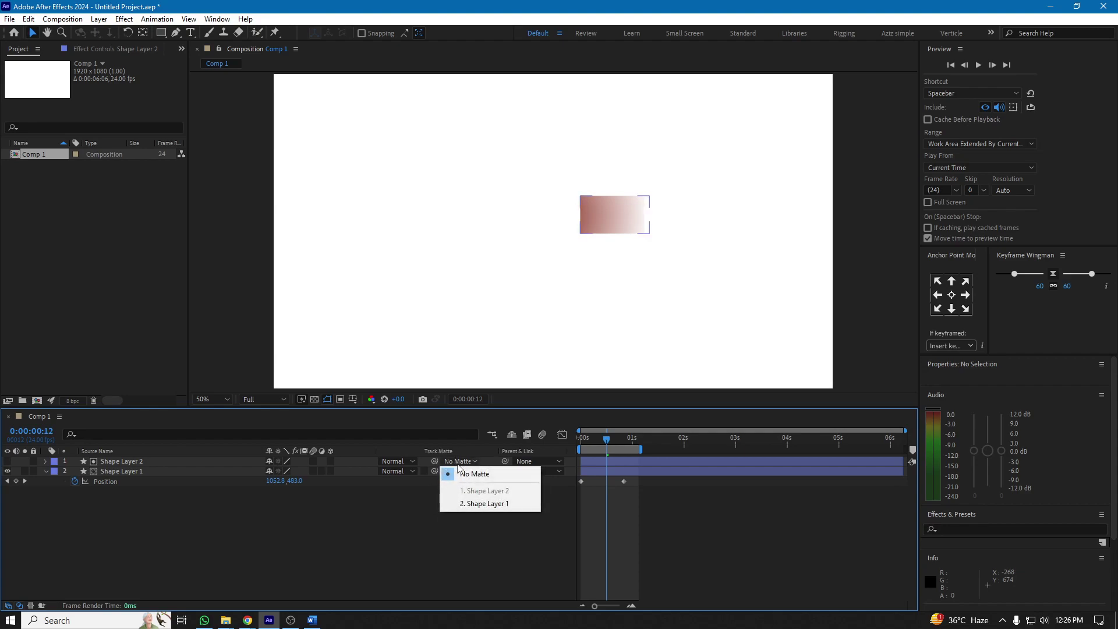
pyautogui.click(478, 505)
# Add a full-size 1920 x 1080 px pale cyan solid layer to the composition
pyautogui.rightClick(65, 542)
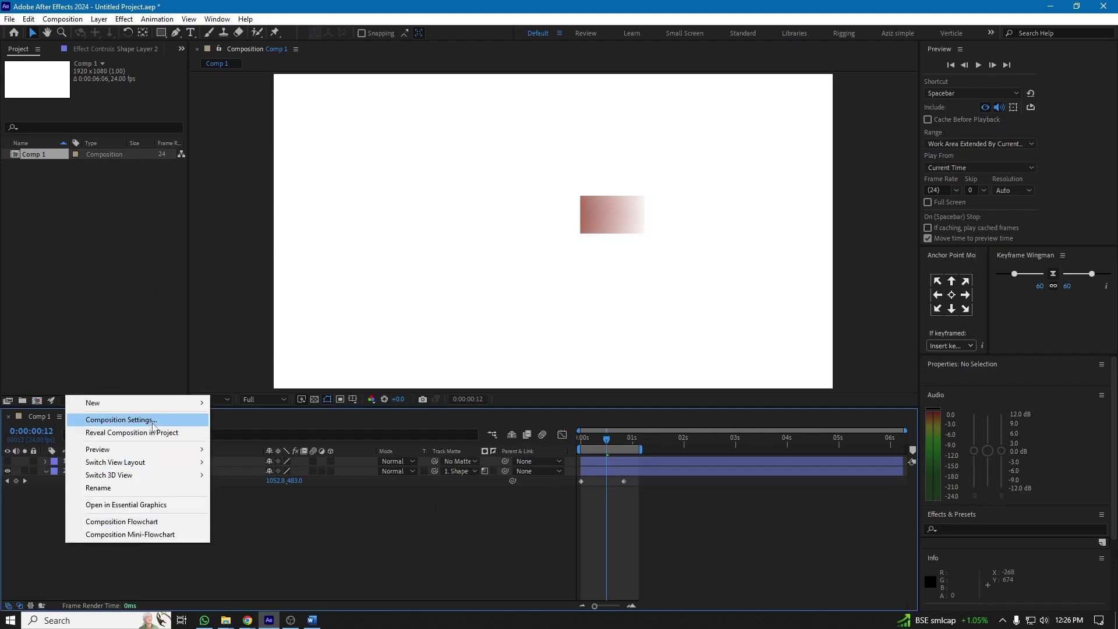
pyautogui.moveTo(162, 408)
pyautogui.click(239, 435)
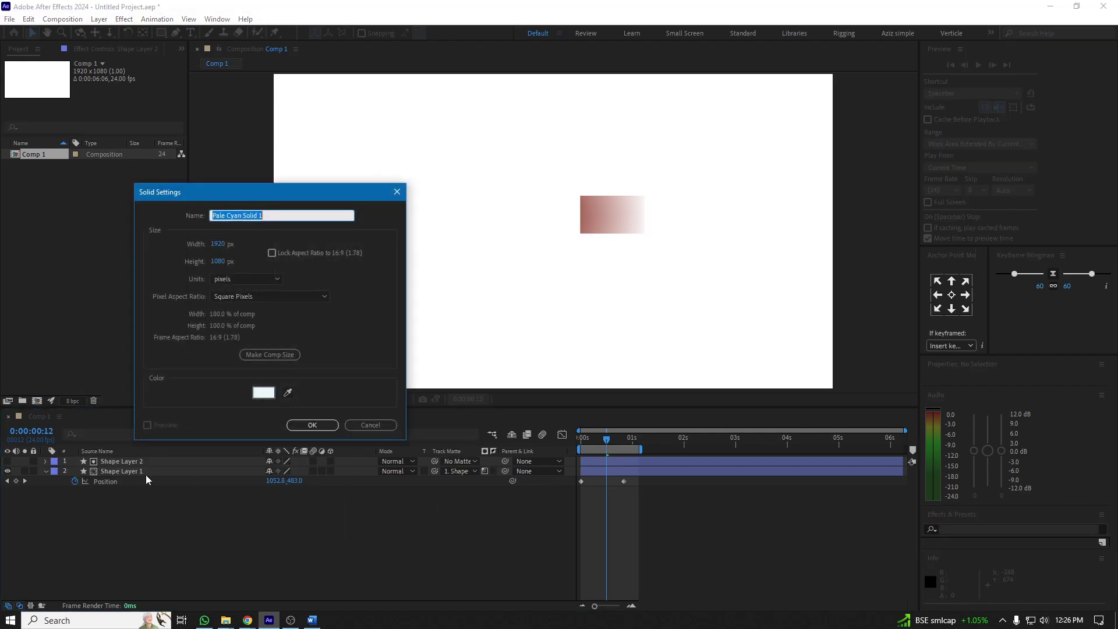
pyautogui.click(312, 424)
# Examine the track matte choices offered with the solid layer present and switch Shape Layer 1's matte type to alpha
pyautogui.click(456, 481)
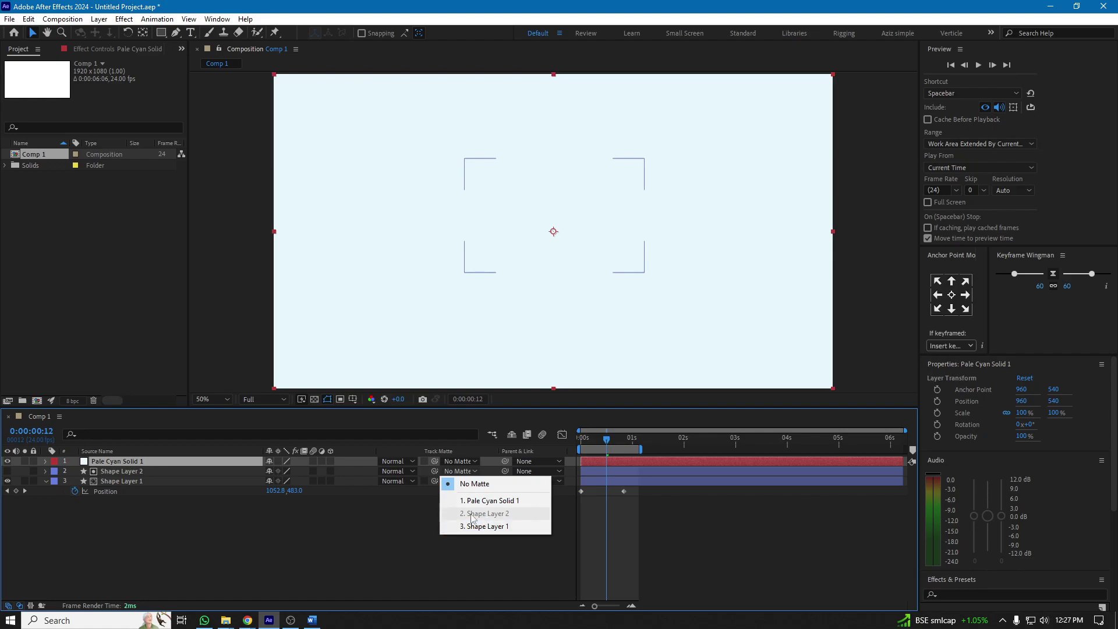
pyautogui.click(162, 507)
pyautogui.click(464, 471)
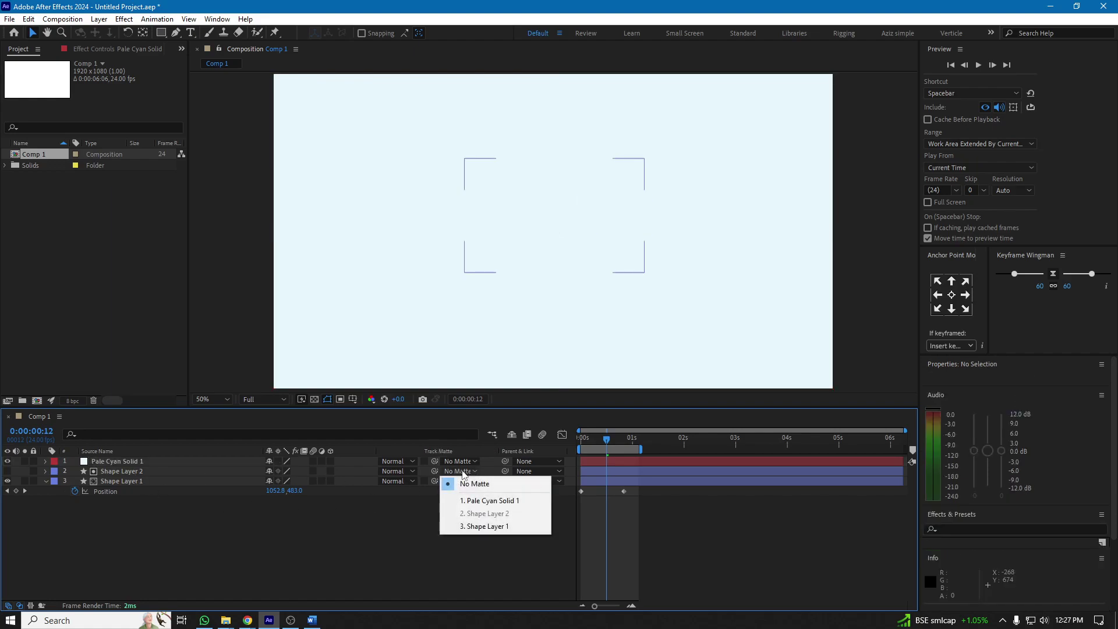
pyautogui.click(473, 462)
pyautogui.click(473, 463)
pyautogui.click(465, 462)
pyautogui.click(421, 484)
pyautogui.click(447, 483)
pyautogui.click(422, 482)
pyautogui.click(456, 483)
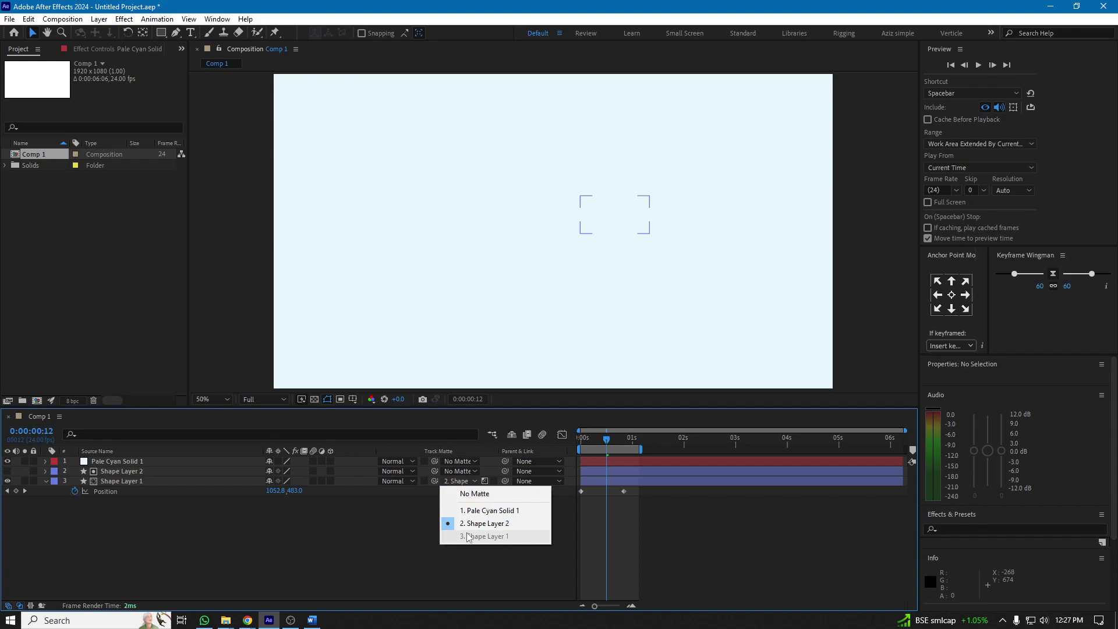
pyautogui.click(427, 535)
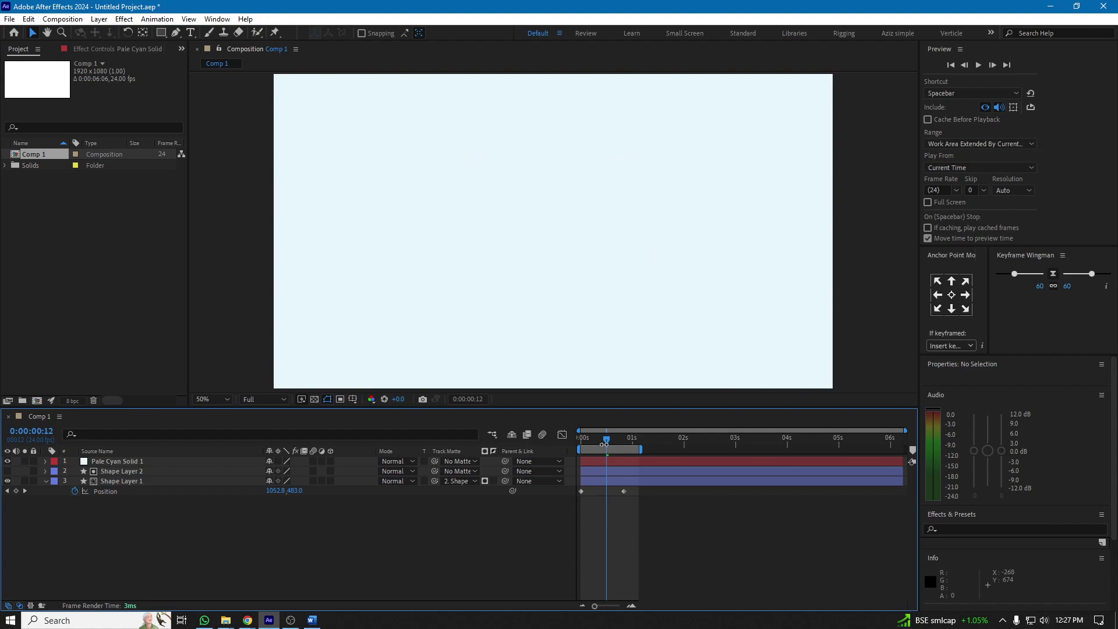
# Move the current time back to frame 4 and delete the pale cyan solid layer
pyautogui.moveTo(607, 442)
pyautogui.mouseDown()
pyautogui.moveTo(589, 442)
pyautogui.moveTo(626, 445)
pyautogui.moveTo(590, 443)
pyautogui.mouseUp()
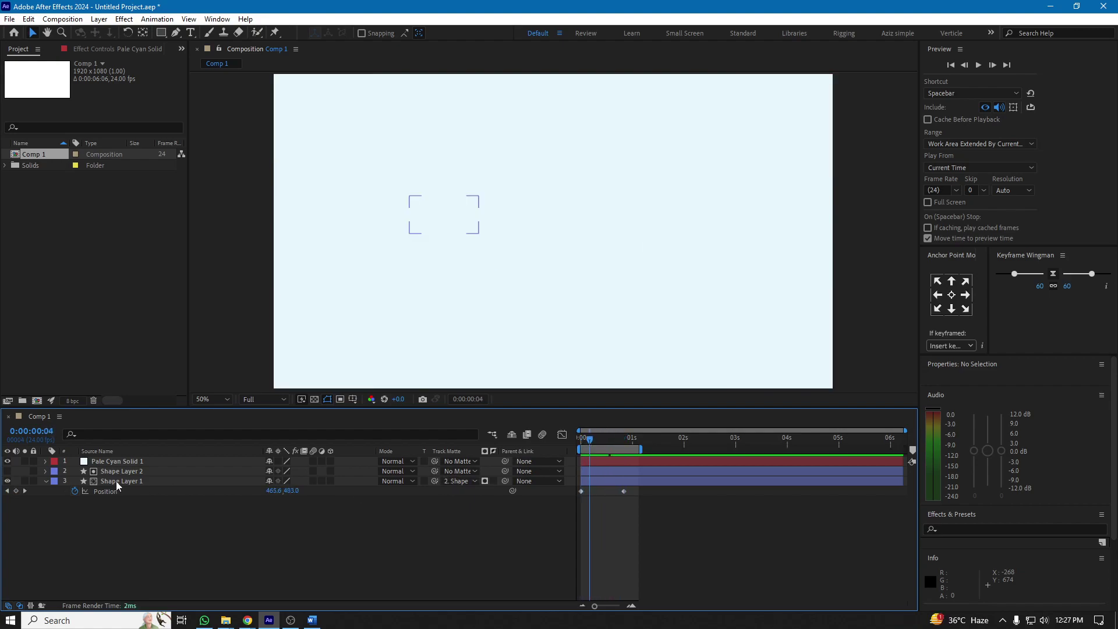
pyautogui.click(122, 463)
pyautogui.press('Delete')
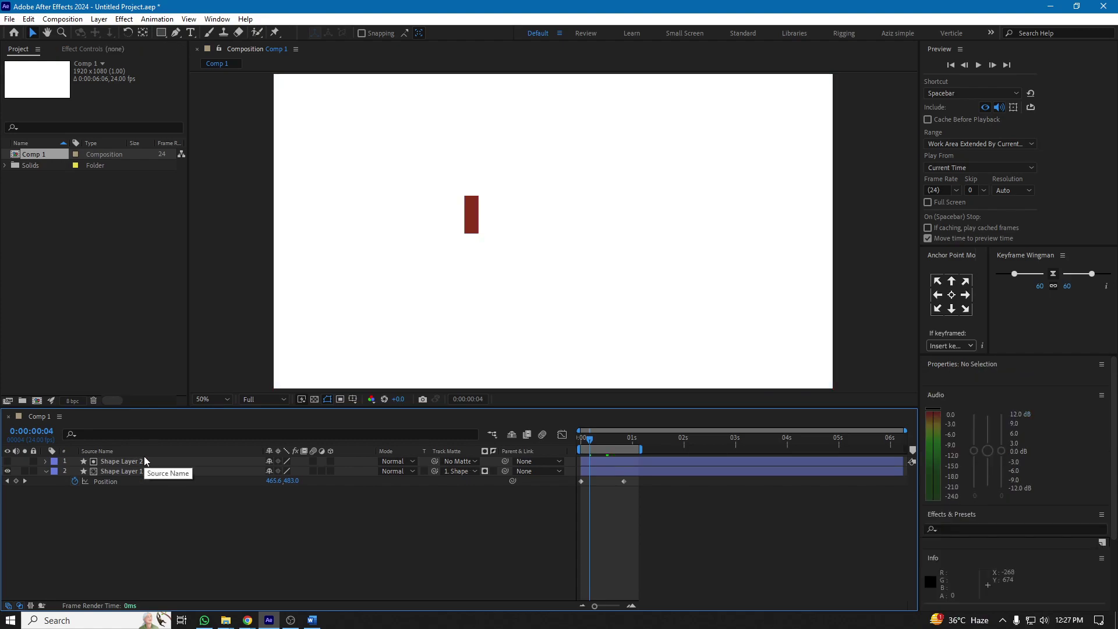
# Scrub through the alpha-matted movement, recheck Shape Layer 2 as Shape Layer 1's matte, and preview the animation from the first frame
pyautogui.moveTo(589, 440)
pyautogui.mouseDown()
pyautogui.moveTo(625, 443)
pyautogui.moveTo(608, 441)
pyautogui.mouseUp()
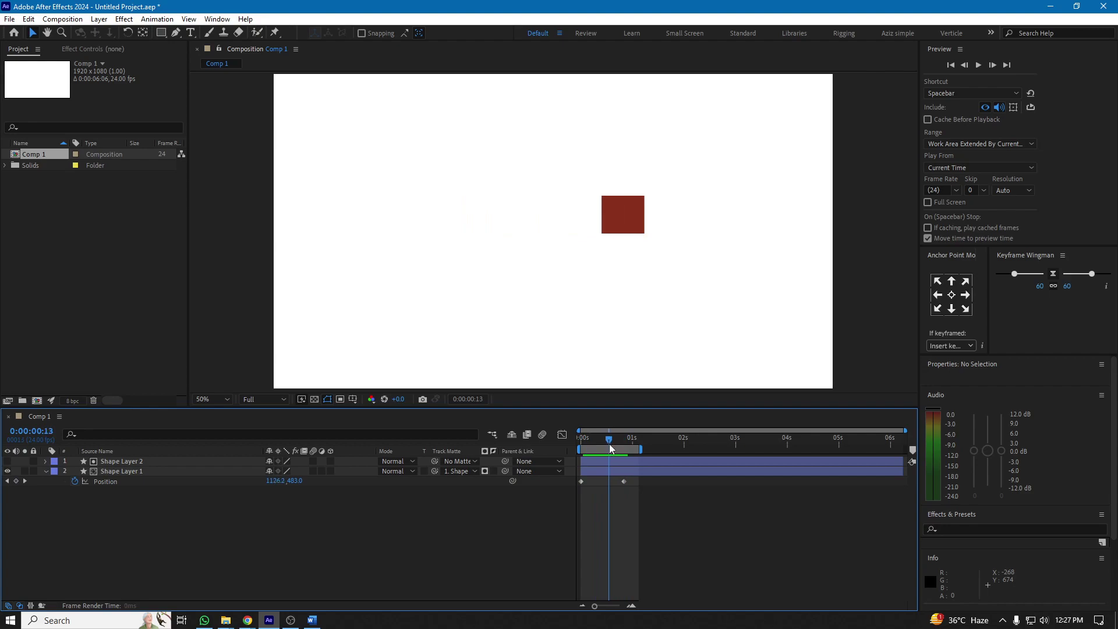
pyautogui.click(459, 472)
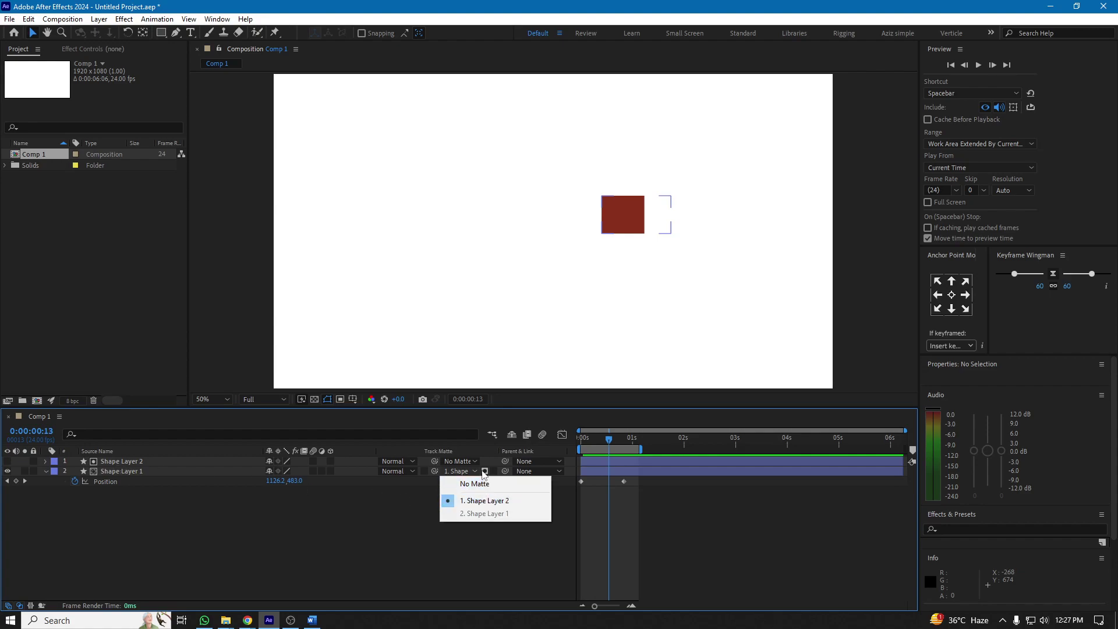
pyautogui.click(483, 499)
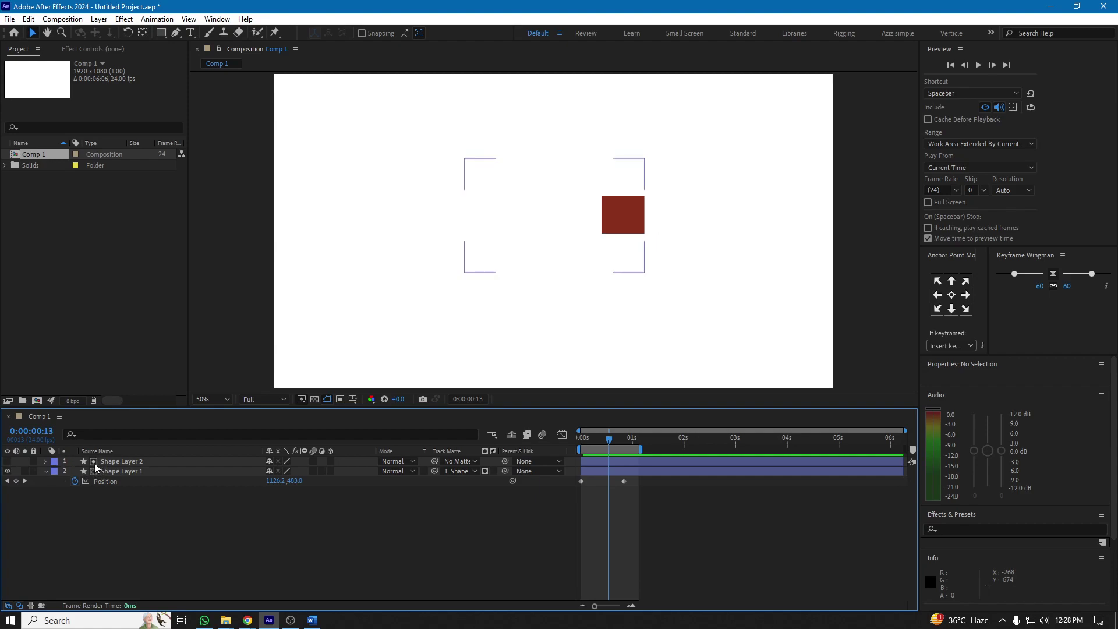
pyautogui.click(609, 438)
pyautogui.moveTo(609, 438); pyautogui.dragTo(580, 442)
pyautogui.press('space')
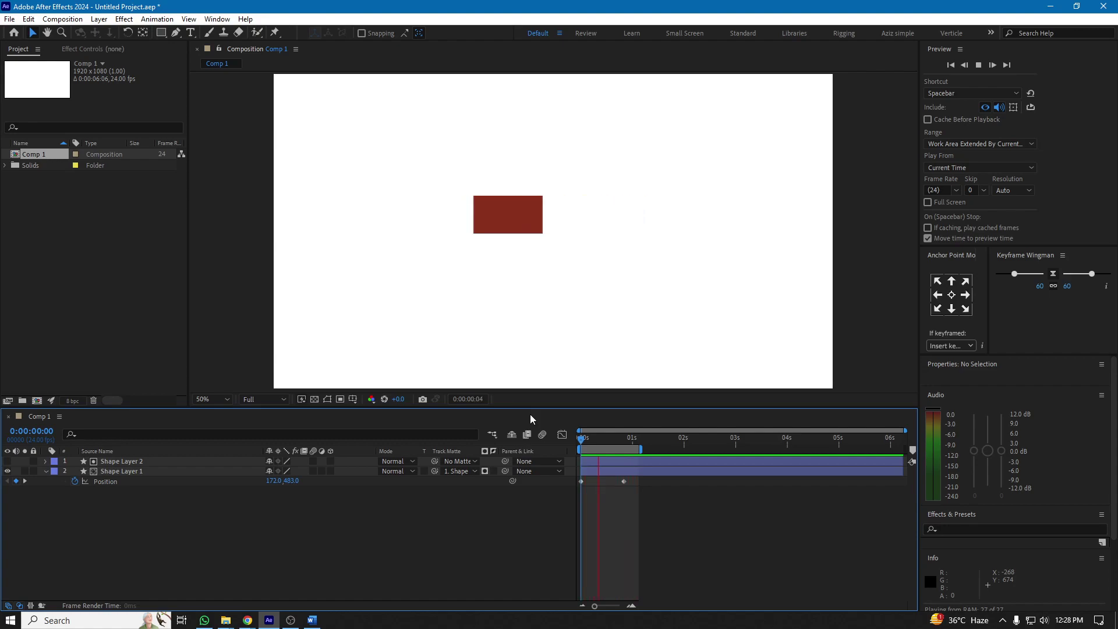
# Make Shape Layer 2 visible and lower its opacity to about 58% while the preview plays
pyautogui.click(7, 462)
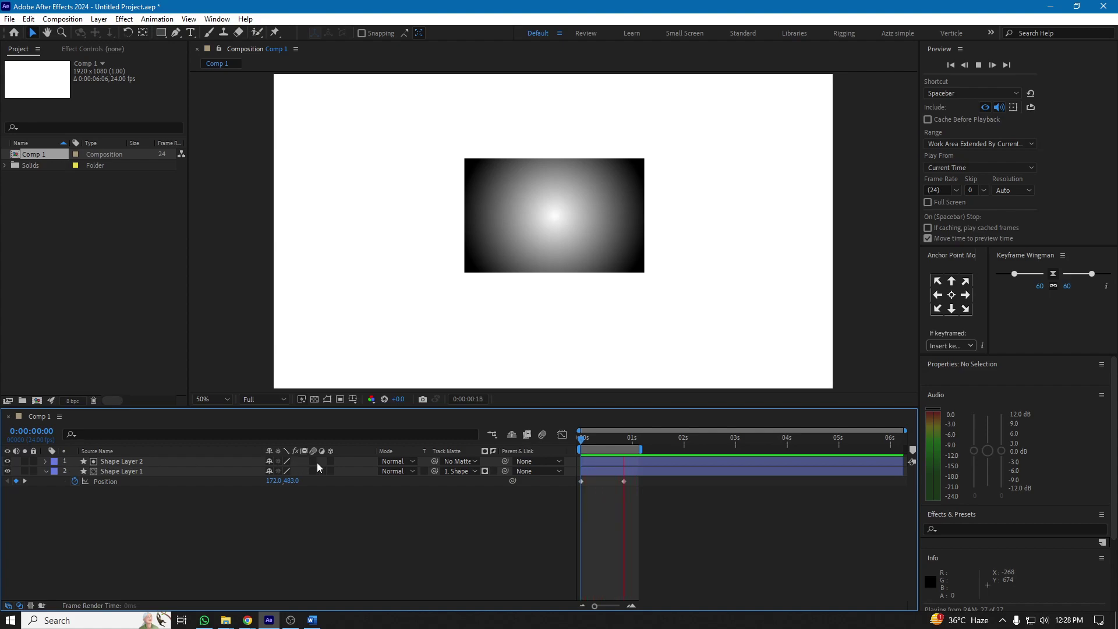
pyautogui.click(148, 460)
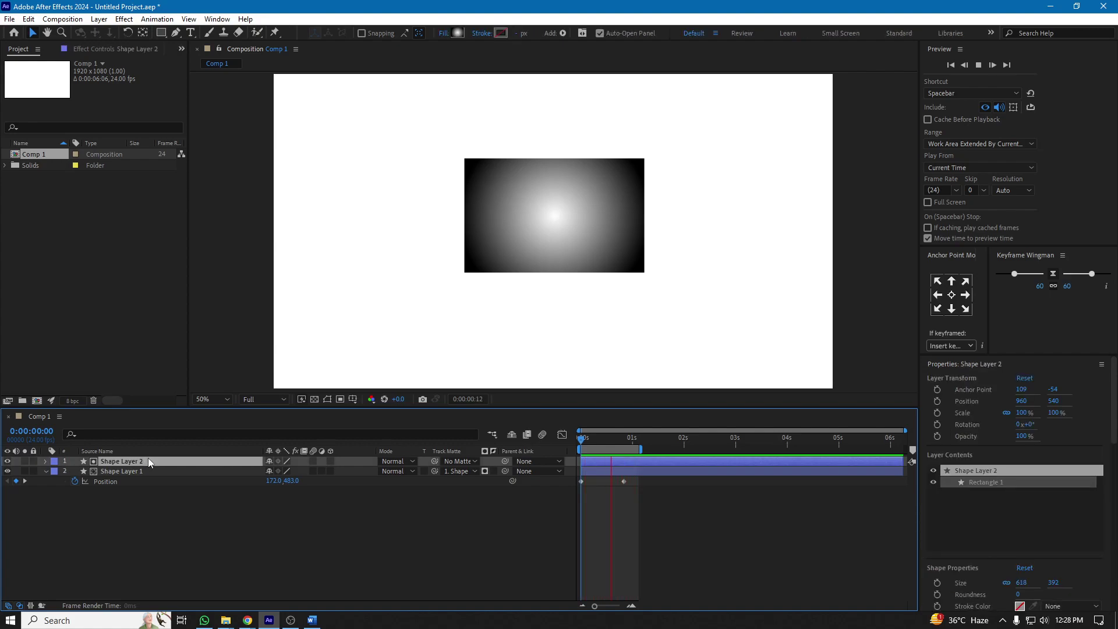
pyautogui.press('t')
pyautogui.moveTo(271, 471); pyautogui.dragTo(248, 474)
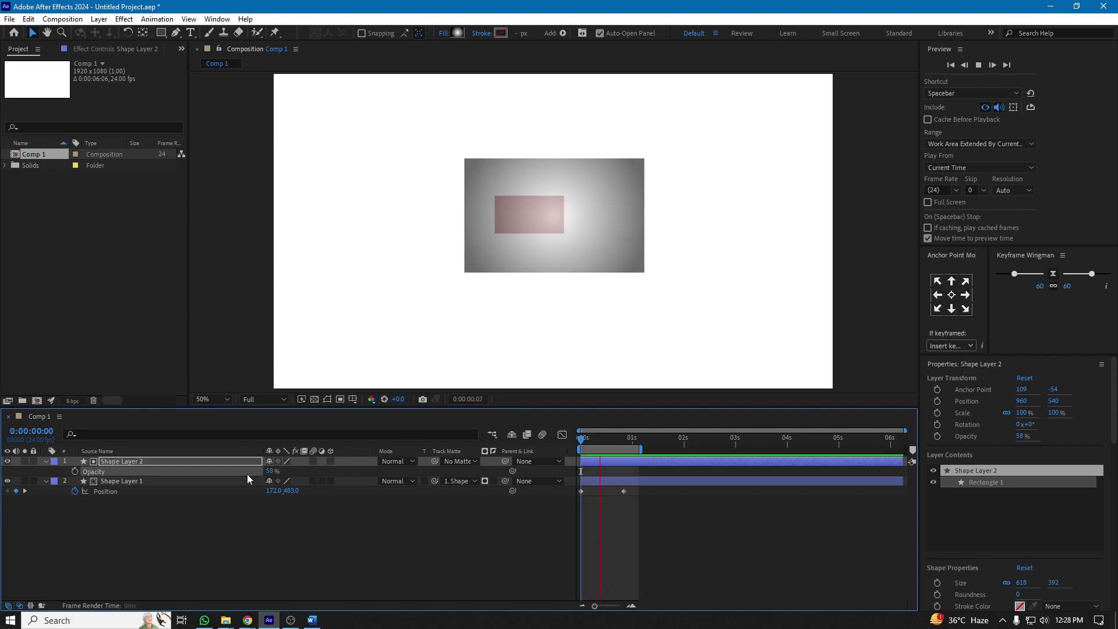
# Set Shape Layer 1's track matte to No Matte while the animation keeps previewing
pyautogui.click(470, 480)
pyautogui.click(474, 491)
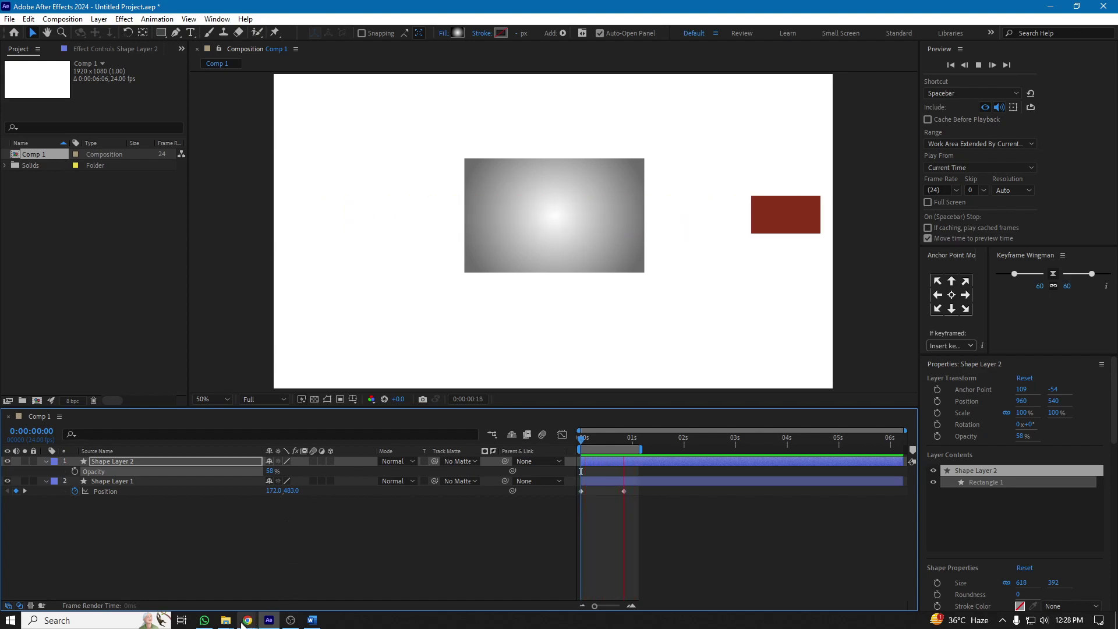
pyautogui.moveTo(247, 621)
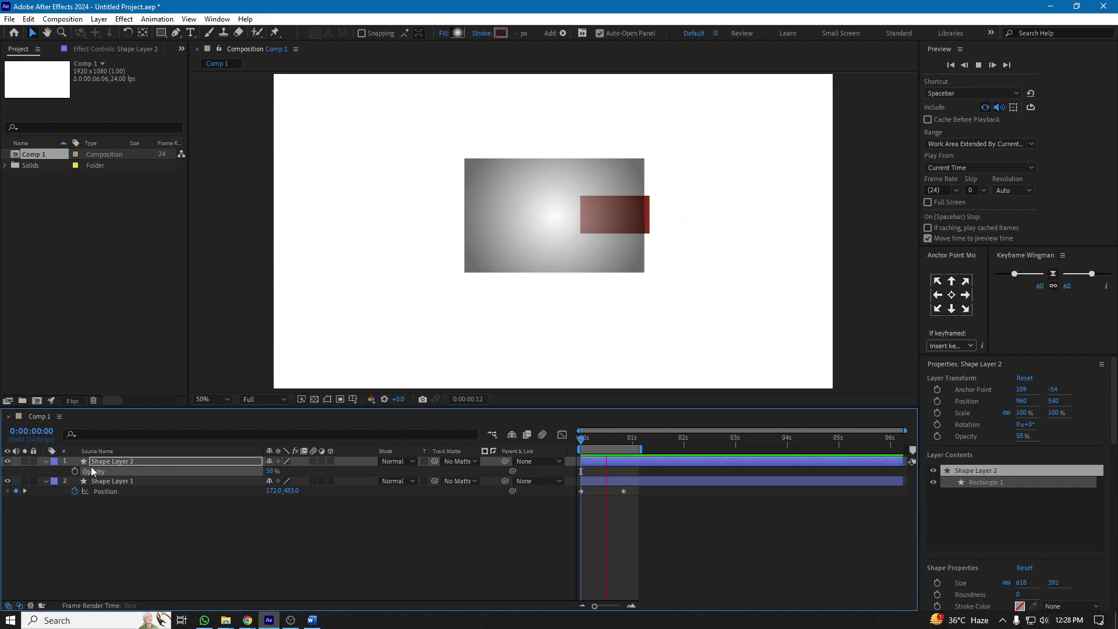
# Reassign Shape Layer 2 as Shape Layer 1's luma matte and inspect the playing result up close
pyautogui.click(451, 481)
pyautogui.click(464, 511)
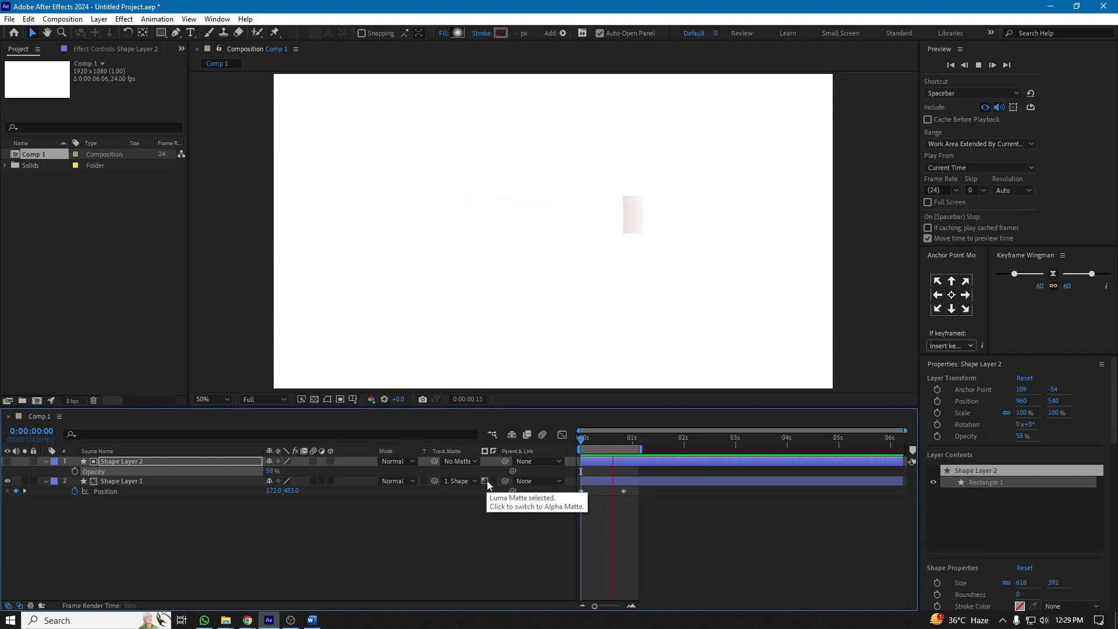
pyautogui.scroll(2, 564, 225)
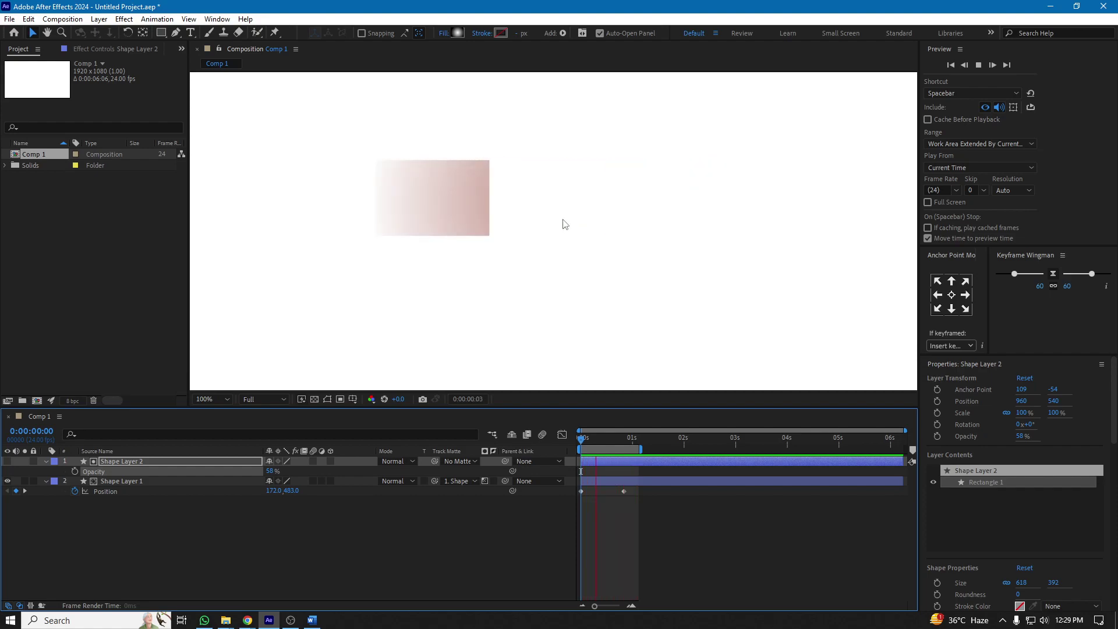
# Stop the preview and remove the luma matte from Shape Layer 1
pyautogui.press('space')
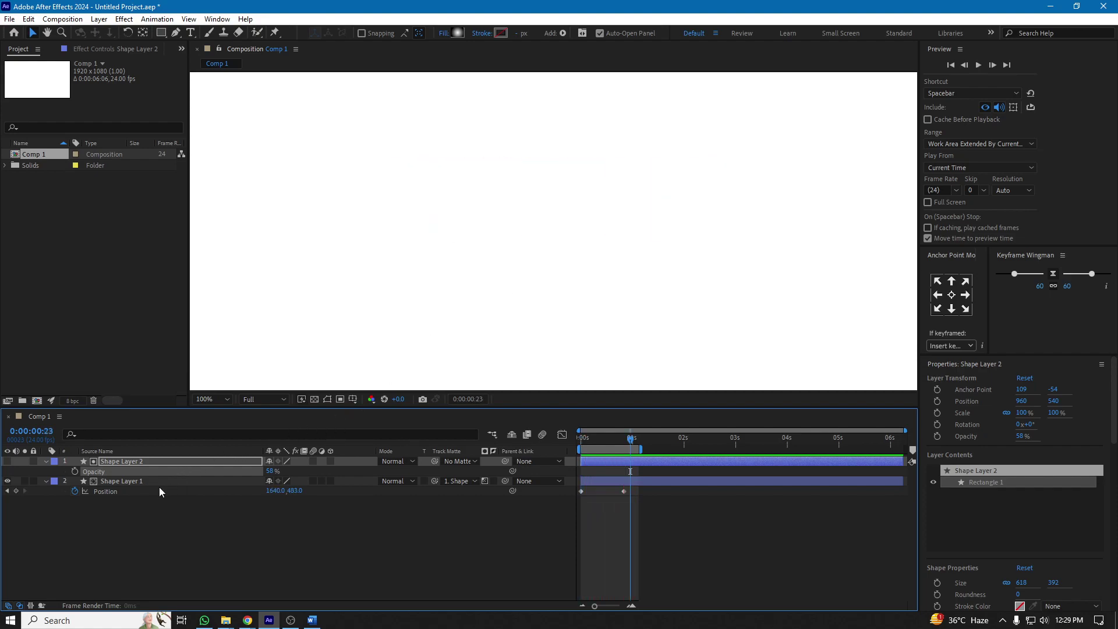
pyautogui.click(462, 481)
pyautogui.click(474, 494)
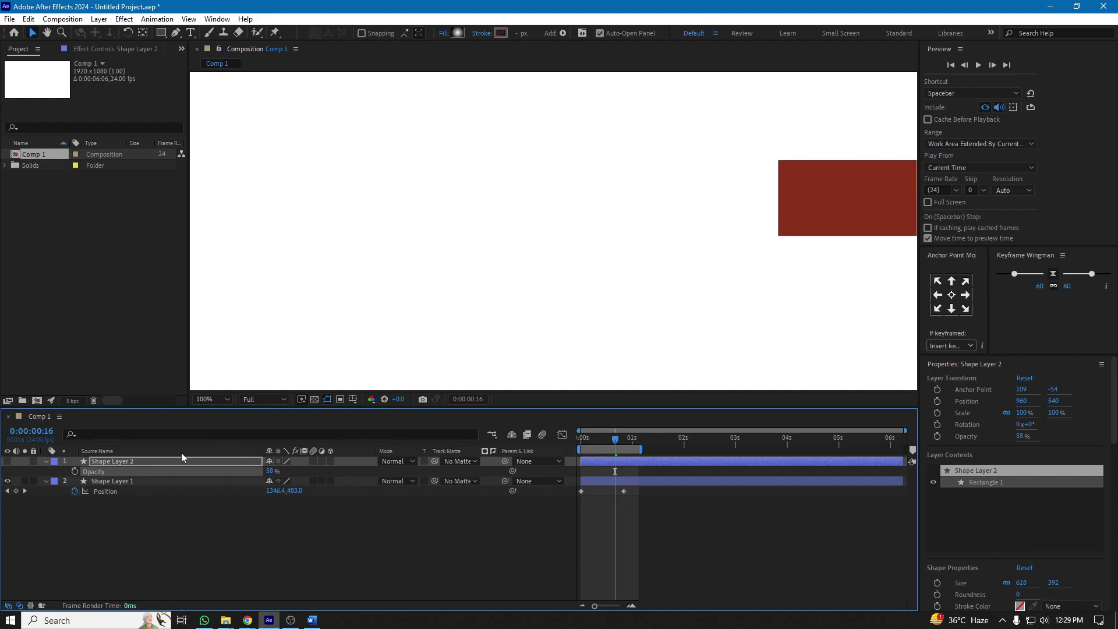
# Make Shape Layer 2 visible again and raise its opacity to 100%
pyautogui.click(8, 462)
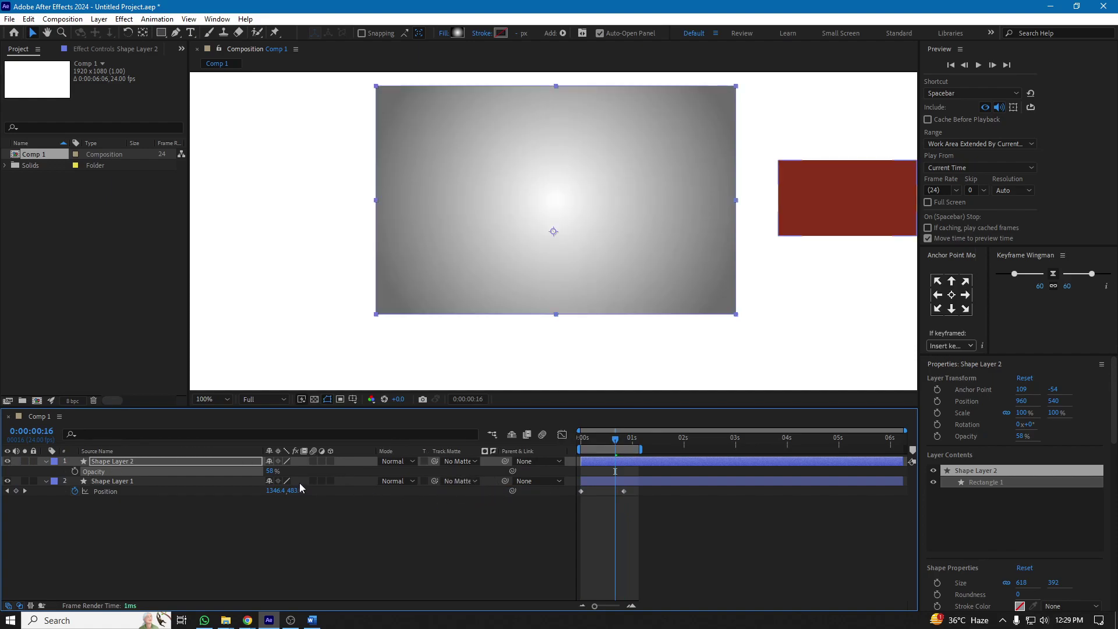
pyautogui.moveTo(280, 473); pyautogui.dragTo(541, 473)
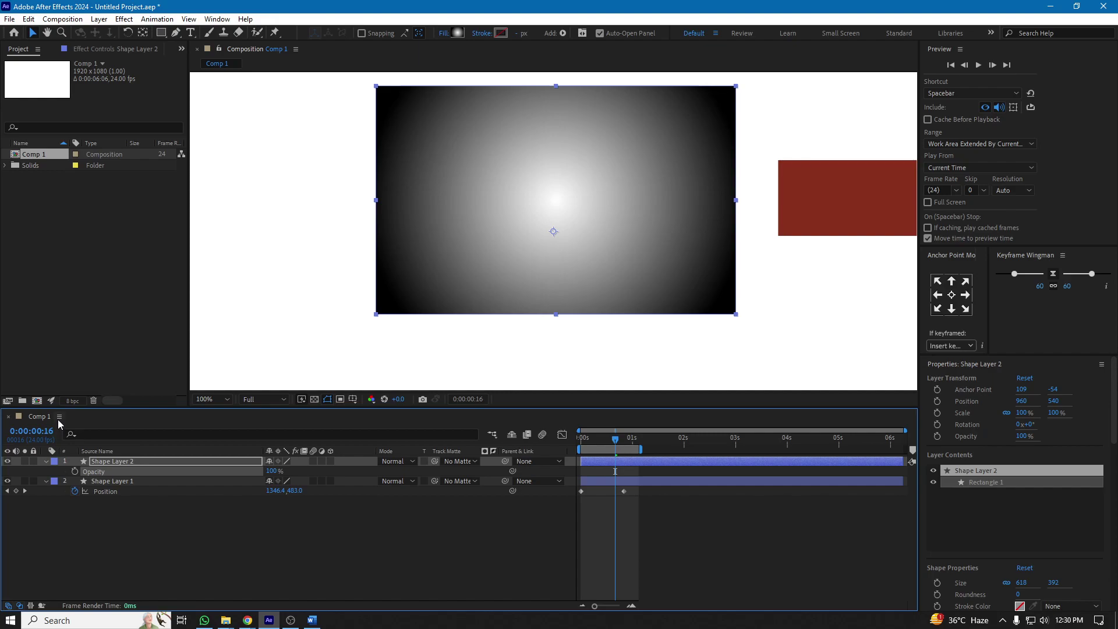
# Expand Shape Layer 2's Rectangle 1 contents, select Gradient Fill 1 and pull the radial gradient's end point slightly inward
pyautogui.click(47, 461)
pyautogui.click(47, 461)
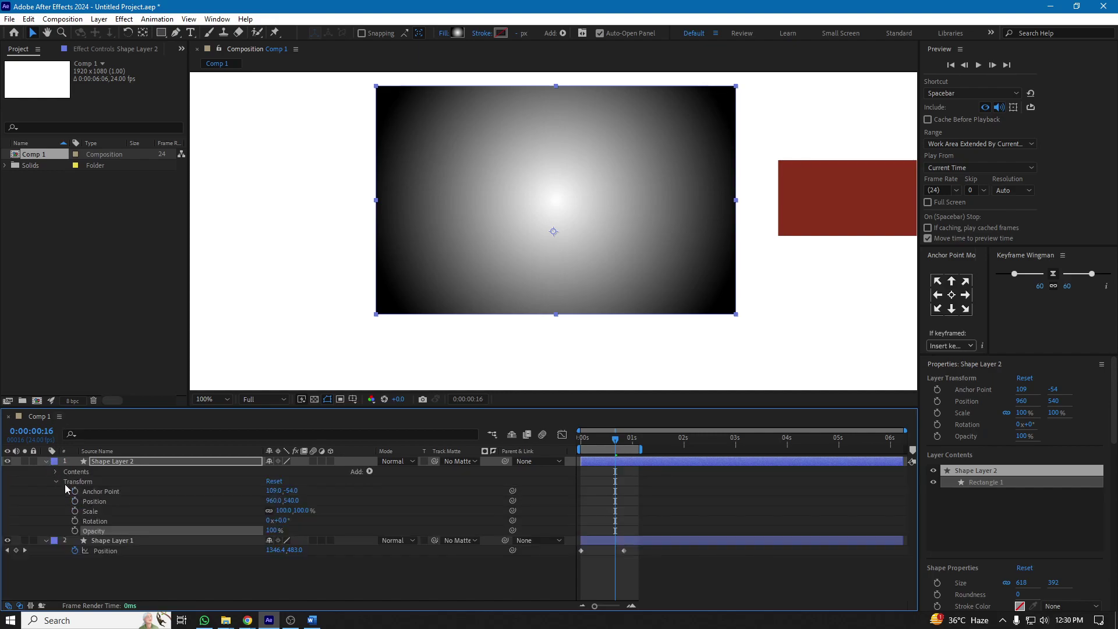
pyautogui.click(57, 481)
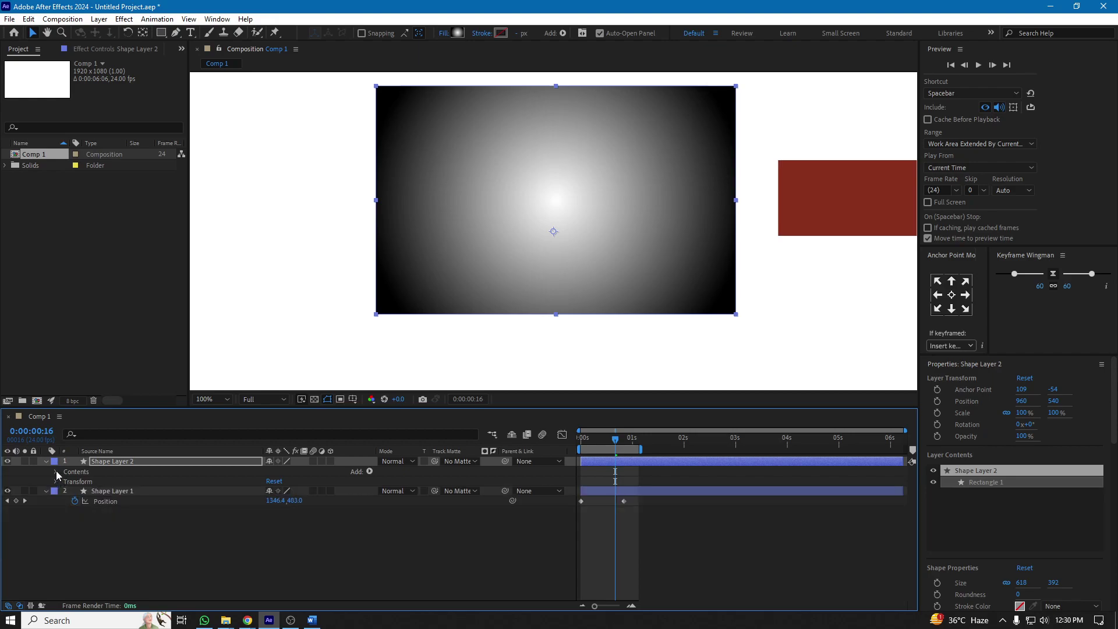
pyautogui.click(57, 473)
pyautogui.click(65, 481)
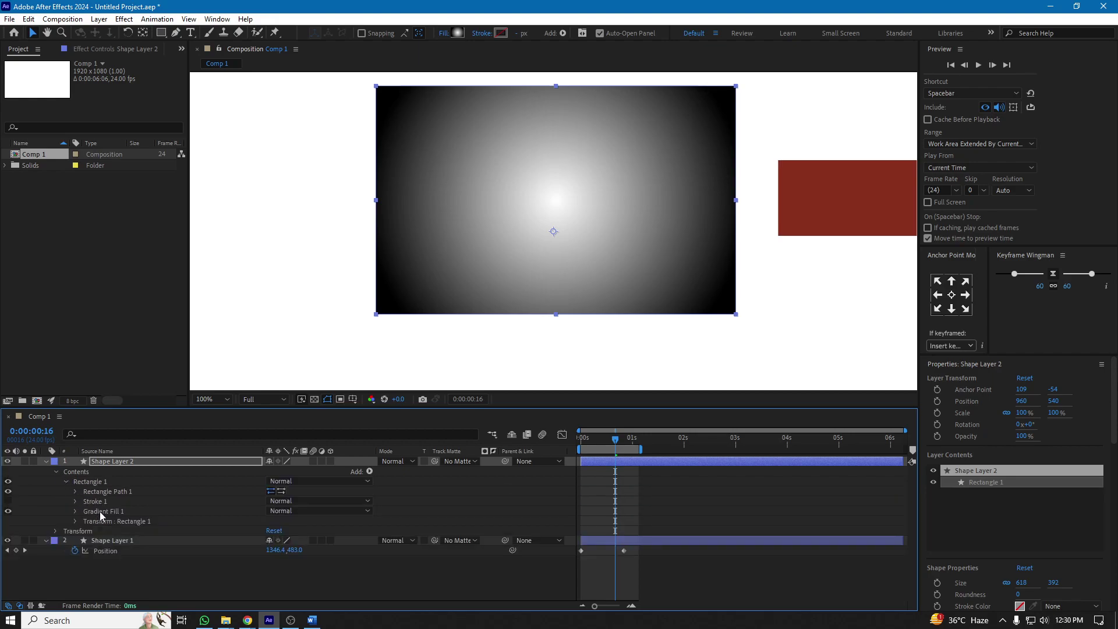
pyautogui.click(100, 511)
pyautogui.moveTo(749, 209); pyautogui.dragTo(729, 199)
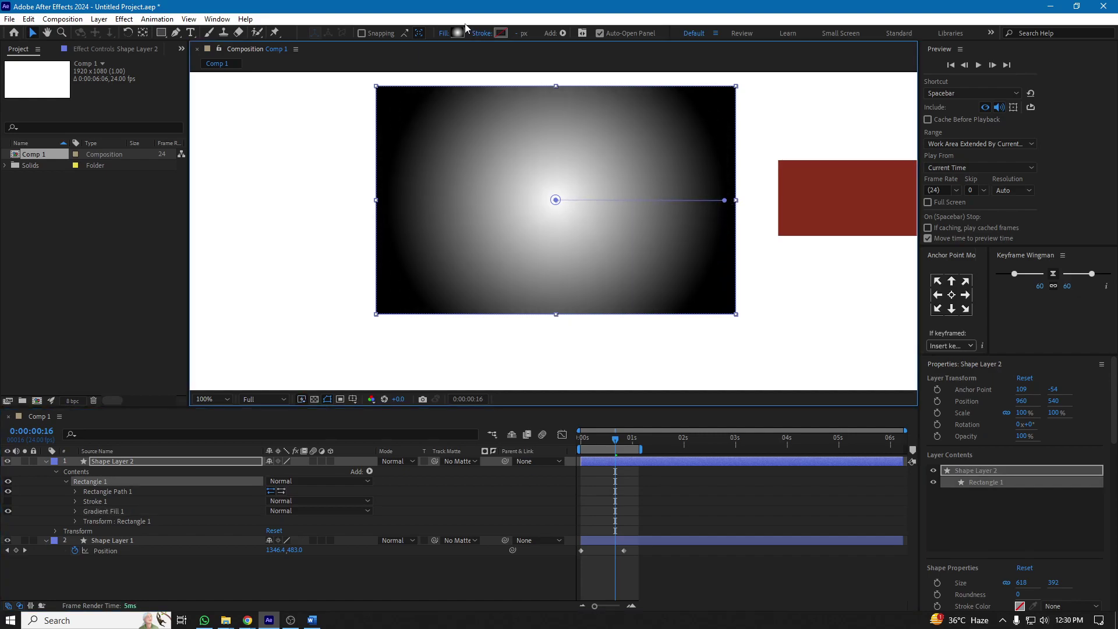
# Shift the radial gradient's midpoint to about 80% toward black and shrink the gradient radius on Shape Layer 2
pyautogui.click(458, 33)
pyautogui.moveTo(515, 90); pyautogui.dragTo(431, 299)
pyautogui.moveTo(349, 365); pyautogui.dragTo(418, 364)
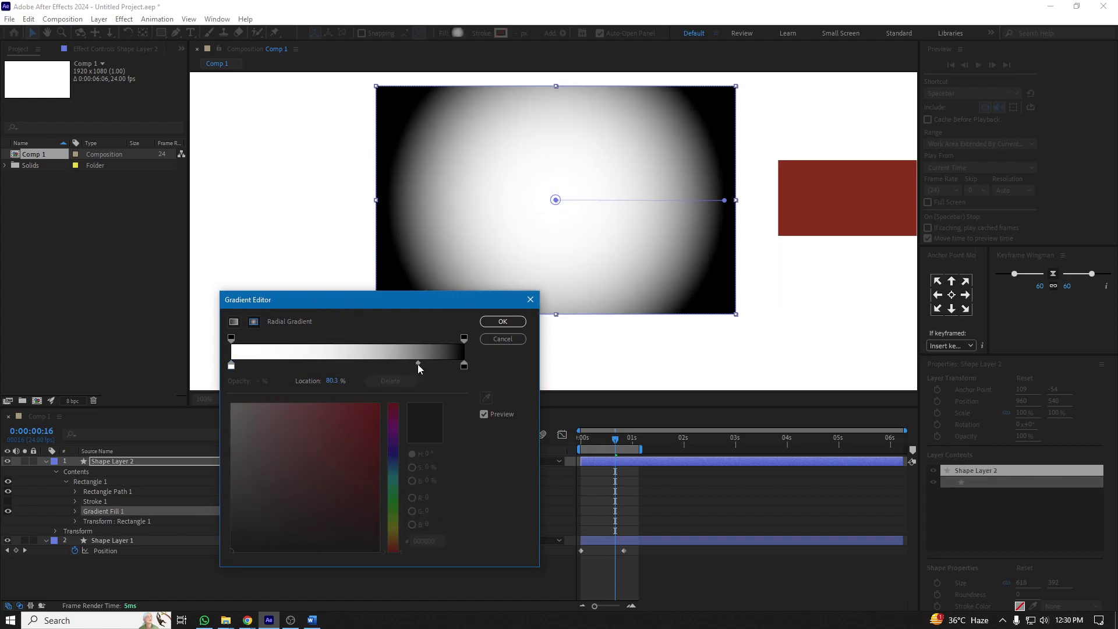
pyautogui.click(502, 322)
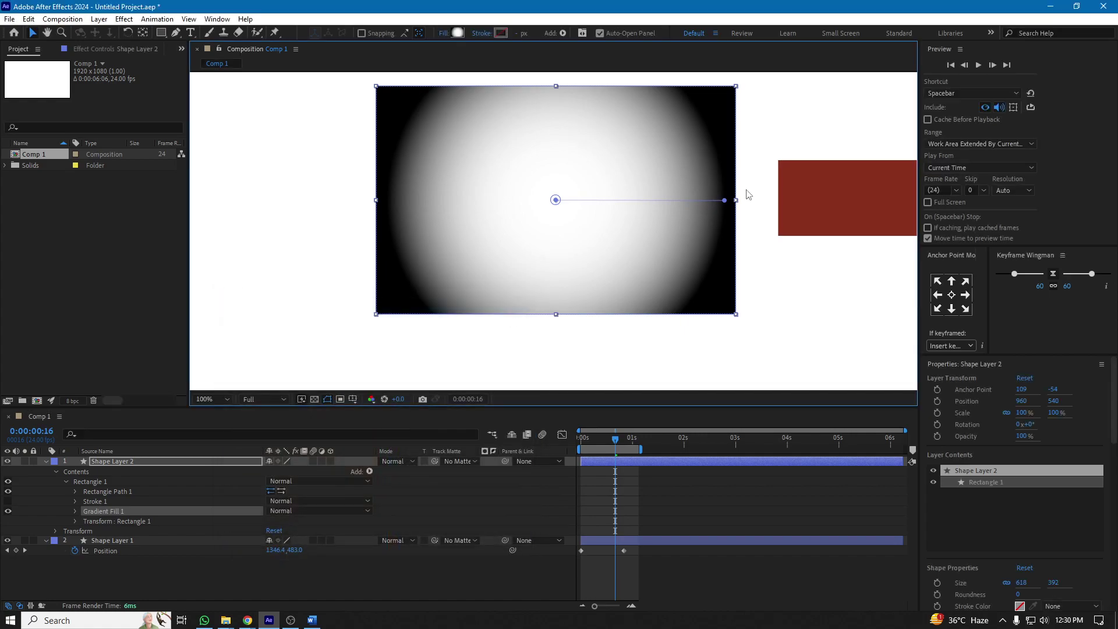
pyautogui.moveTo(725, 201); pyautogui.dragTo(668, 204)
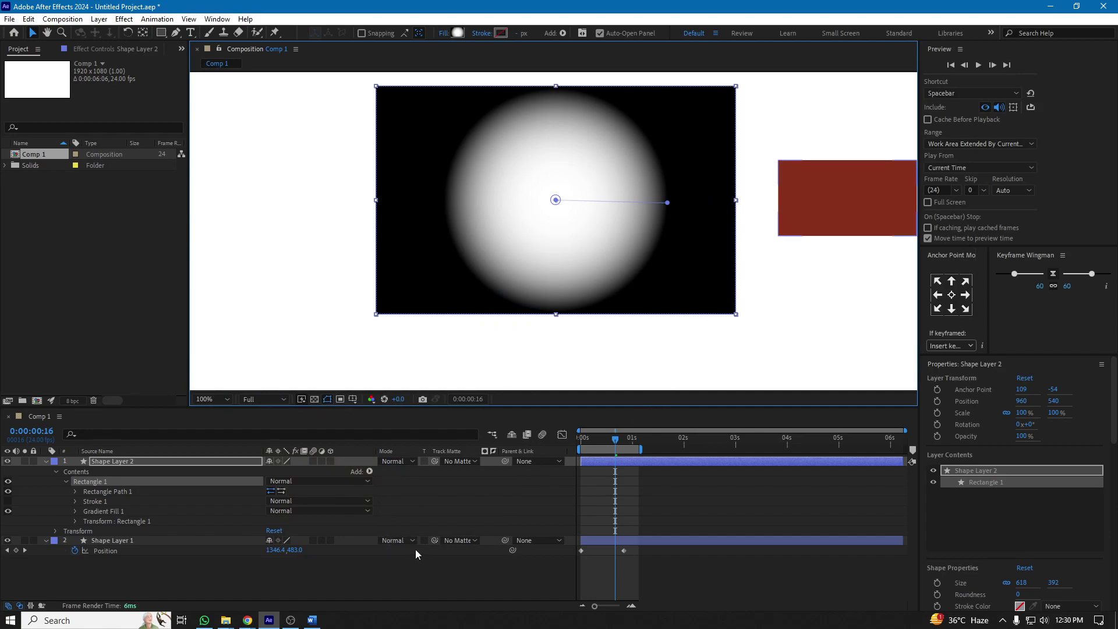
# Preview the animation with Shape Layer 2 as Shape Layer 1's track matte, and switch the matte from alpha to luma
pyautogui.click(453, 543)
pyautogui.click(472, 571)
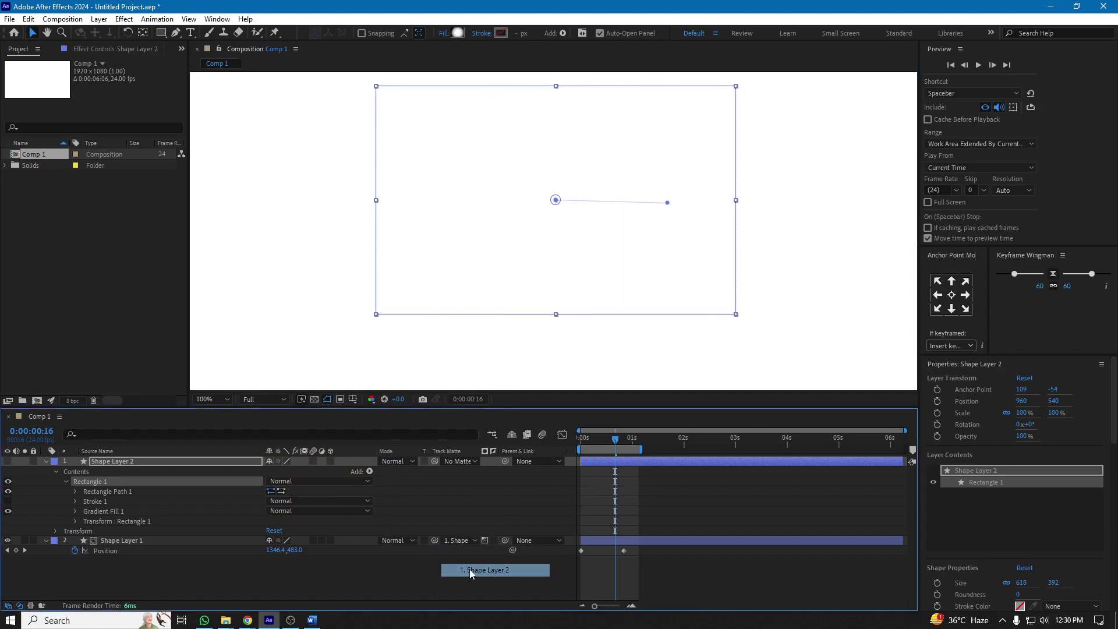
pyautogui.moveTo(621, 441); pyautogui.dragTo(586, 440)
pyautogui.press('space')
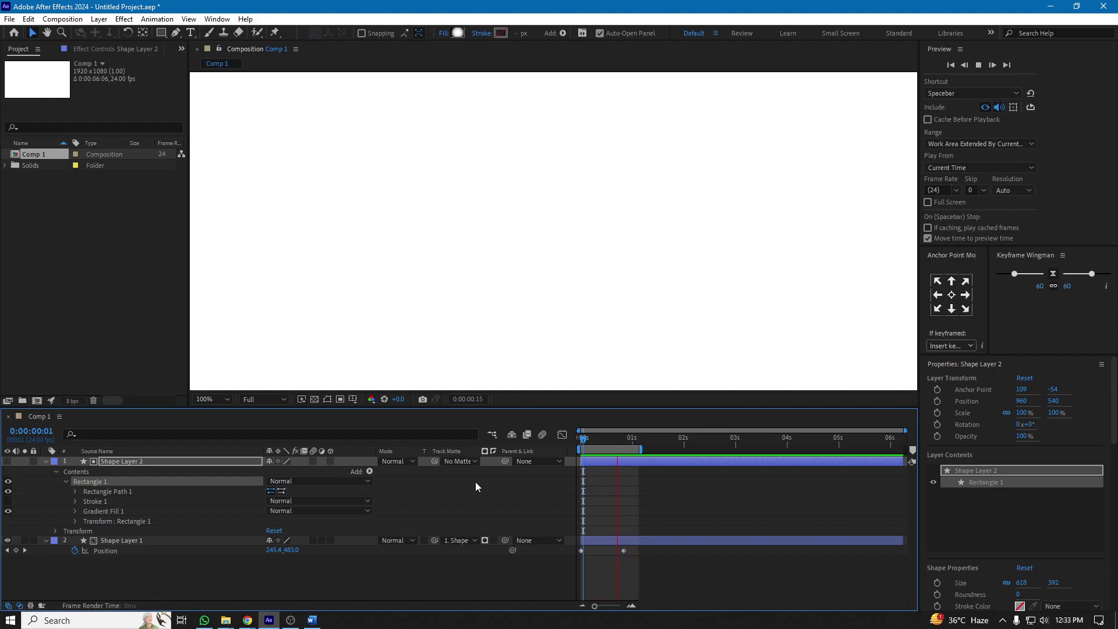
pyautogui.press('space')
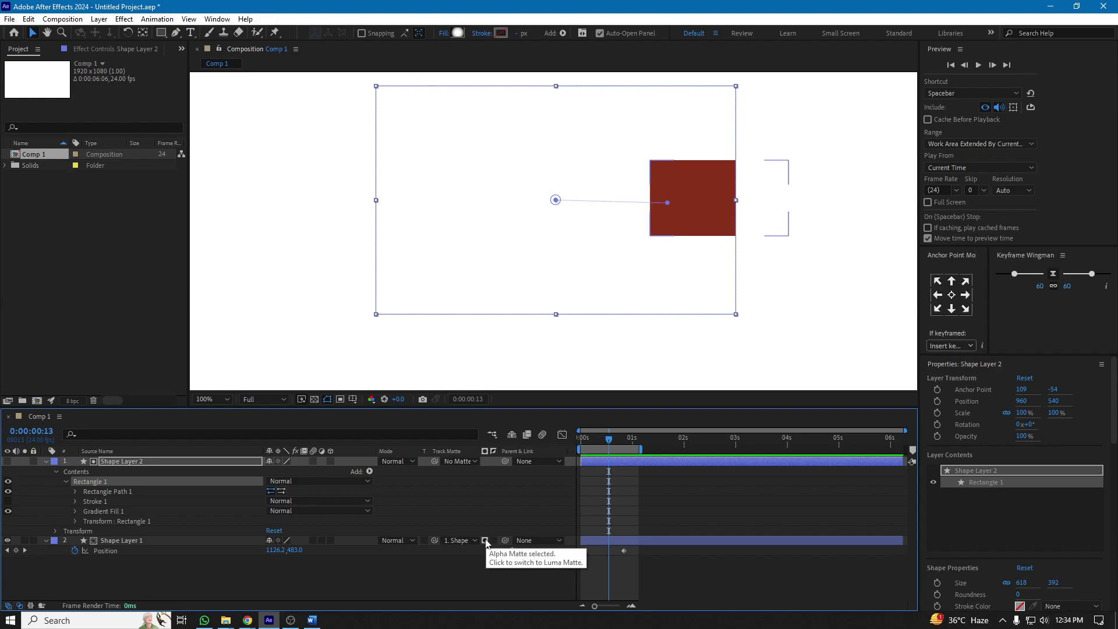
pyautogui.click(485, 541)
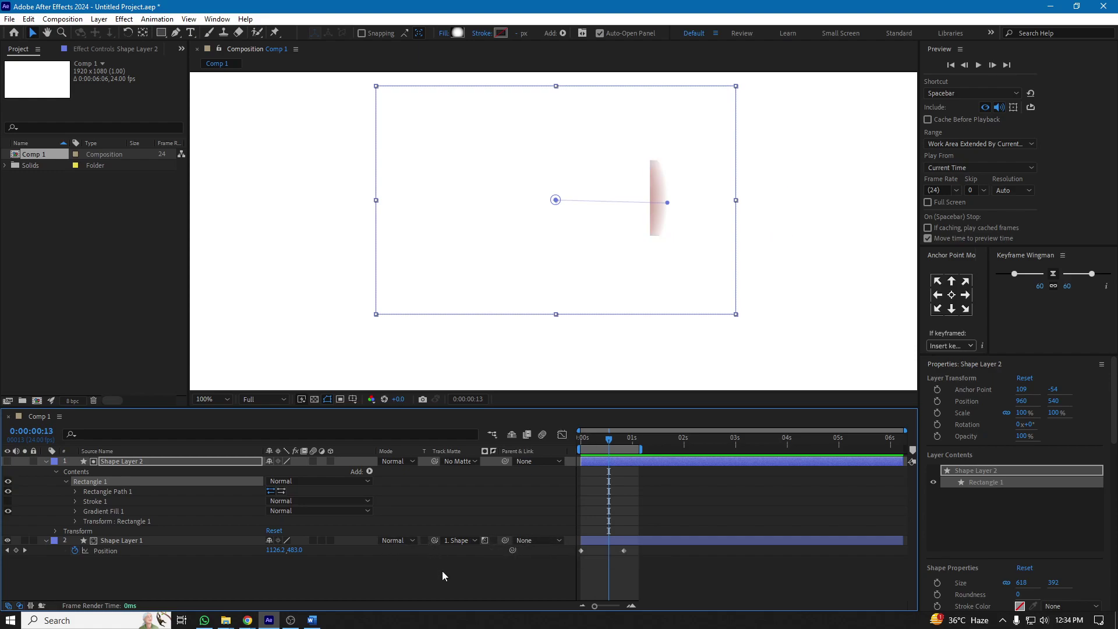
# Delete both shape layers from Comp 1
pyautogui.keyDown('ctrl'); pyautogui.click(151, 542); pyautogui.keyUp('ctrl')
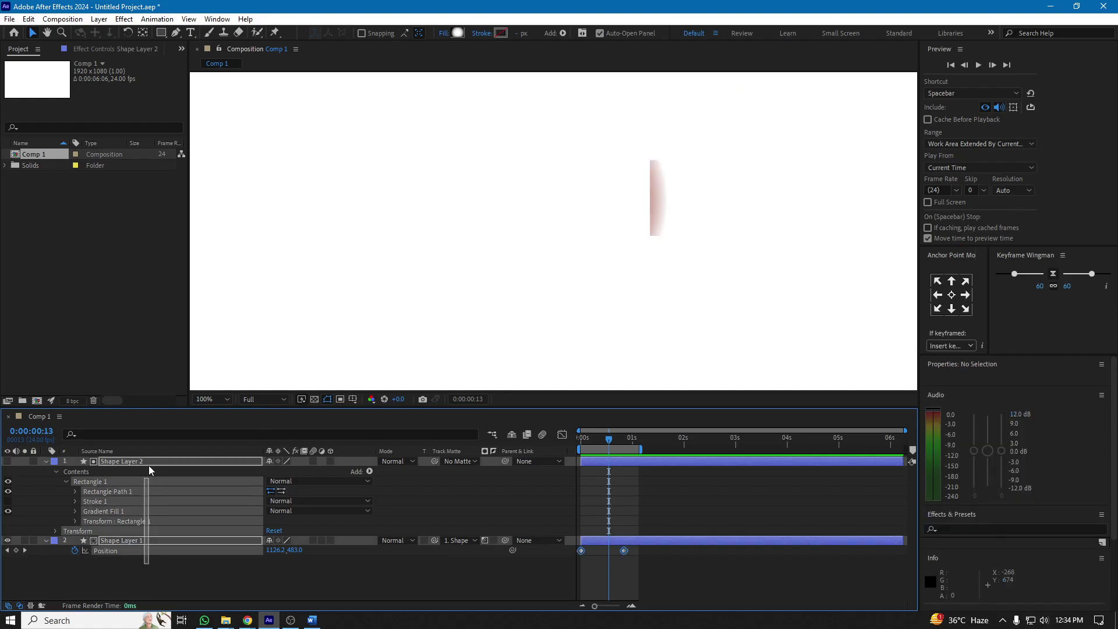
pyautogui.press('Delete')
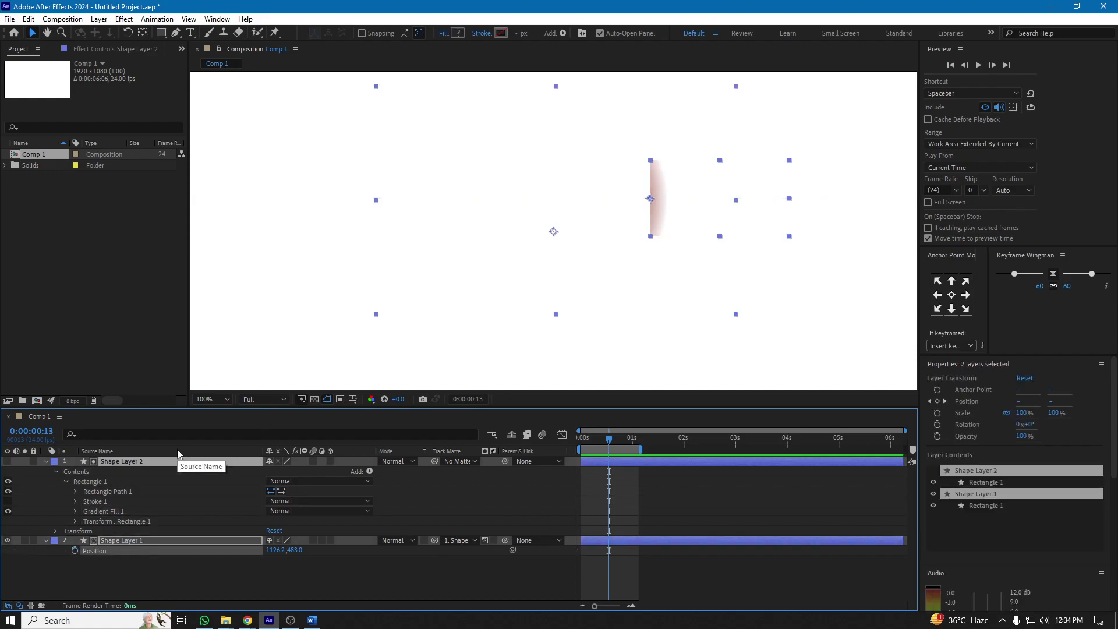
pyautogui.click(134, 462)
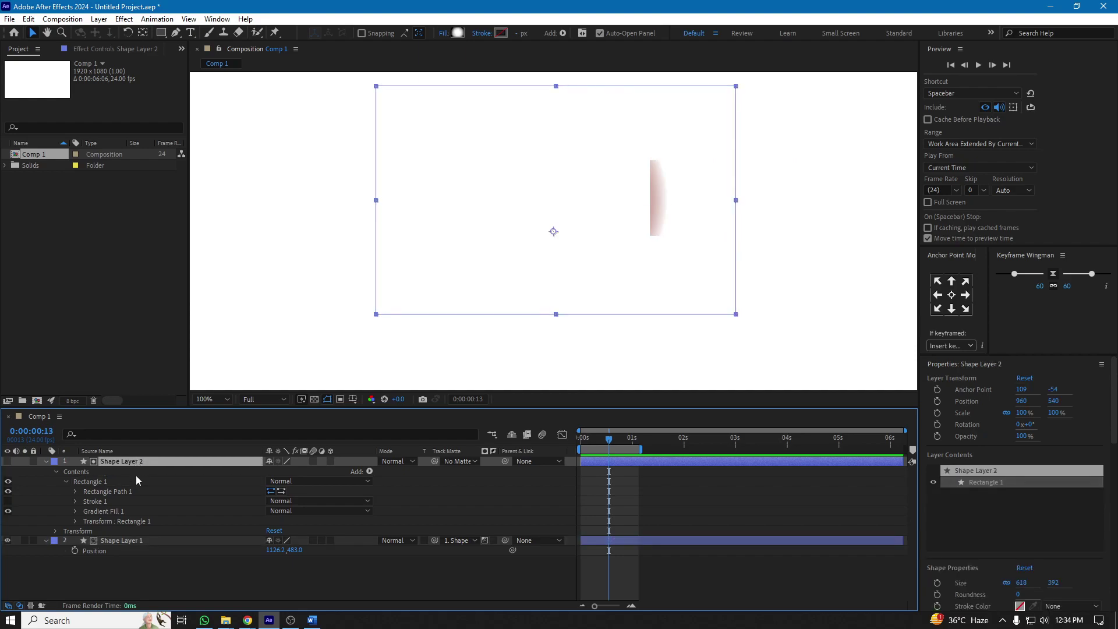
pyautogui.press('Delete')
pyautogui.click(124, 464)
pyautogui.press('Delete')
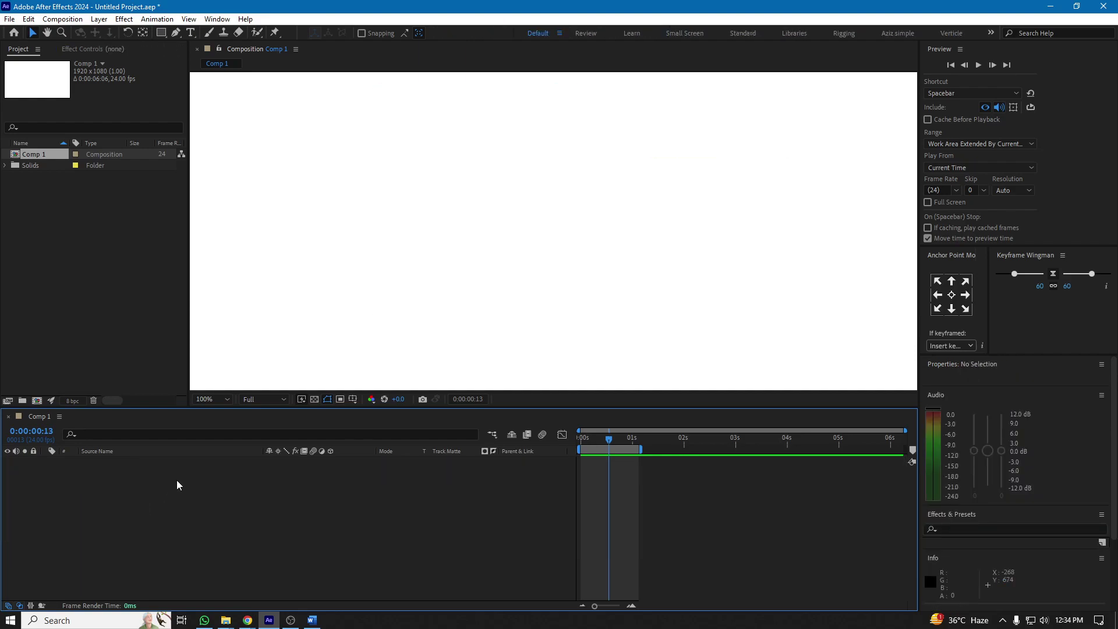
# Add the Paint Brush Stroke black screen overlay video from the track matte folder to Comp 1 and fit it to the comp
pyautogui.hotkey('alt', 'Tab')
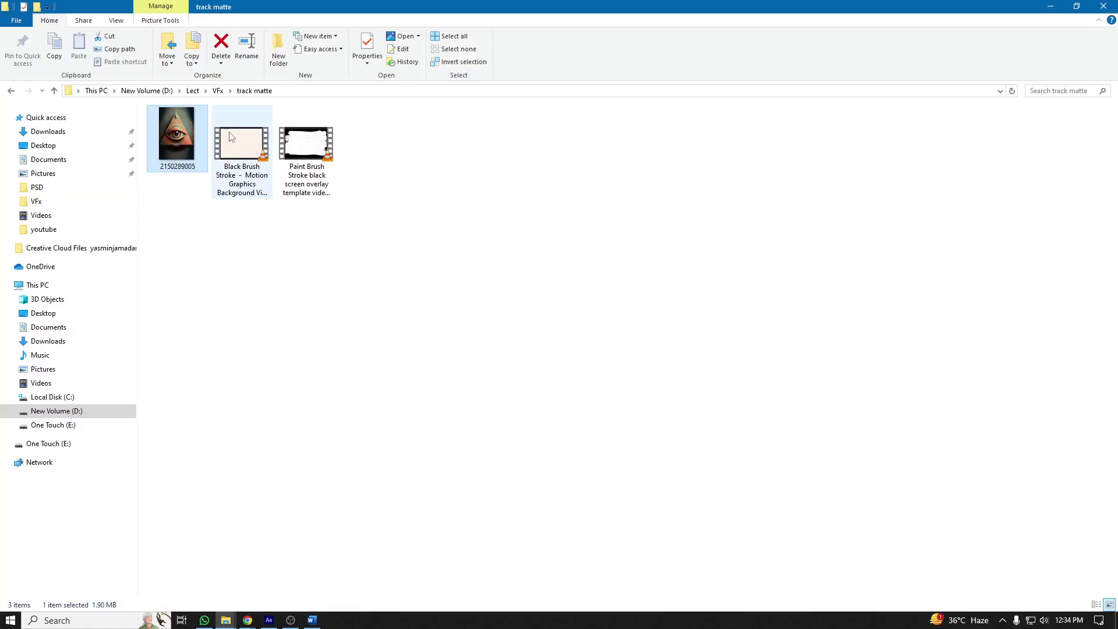
pyautogui.moveTo(307, 146)
pyautogui.mouseDown()
pyautogui.moveTo(326, 324)
pyautogui.moveTo(294, 560)
pyautogui.moveTo(269, 619)
pyautogui.moveTo(211, 530)
pyautogui.mouseUp()
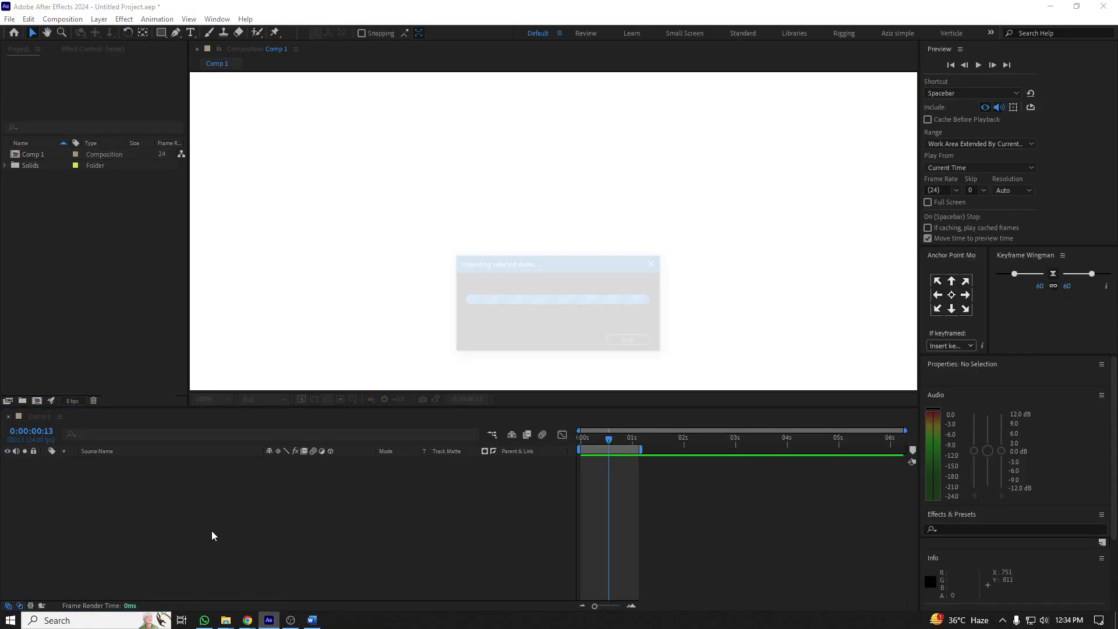
pyautogui.scroll(-2, 493, 291)
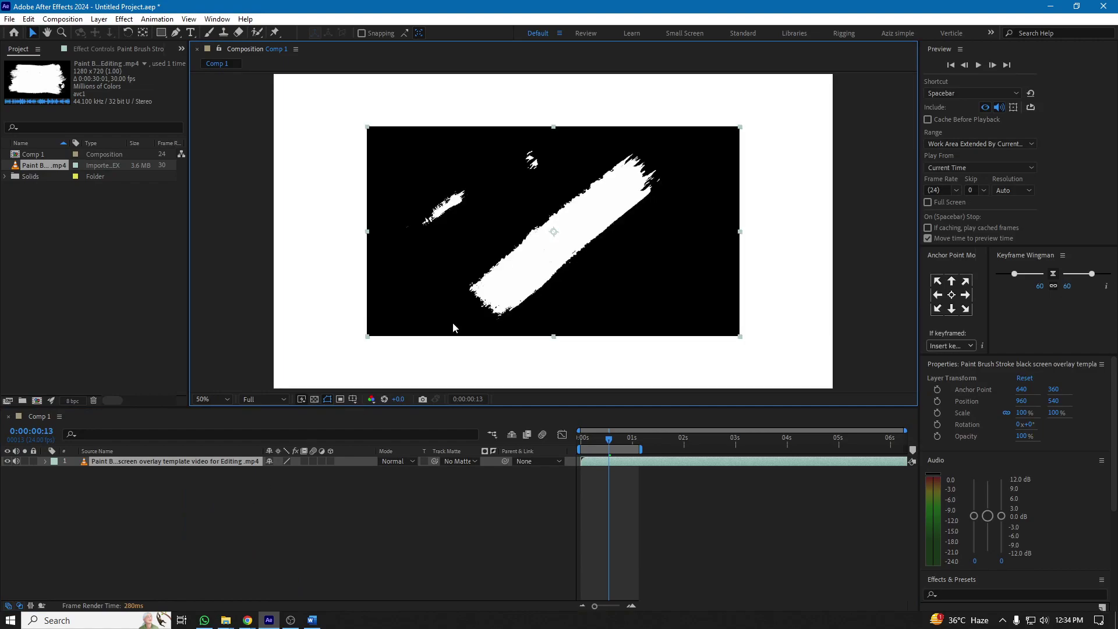
pyautogui.rightClick(198, 465)
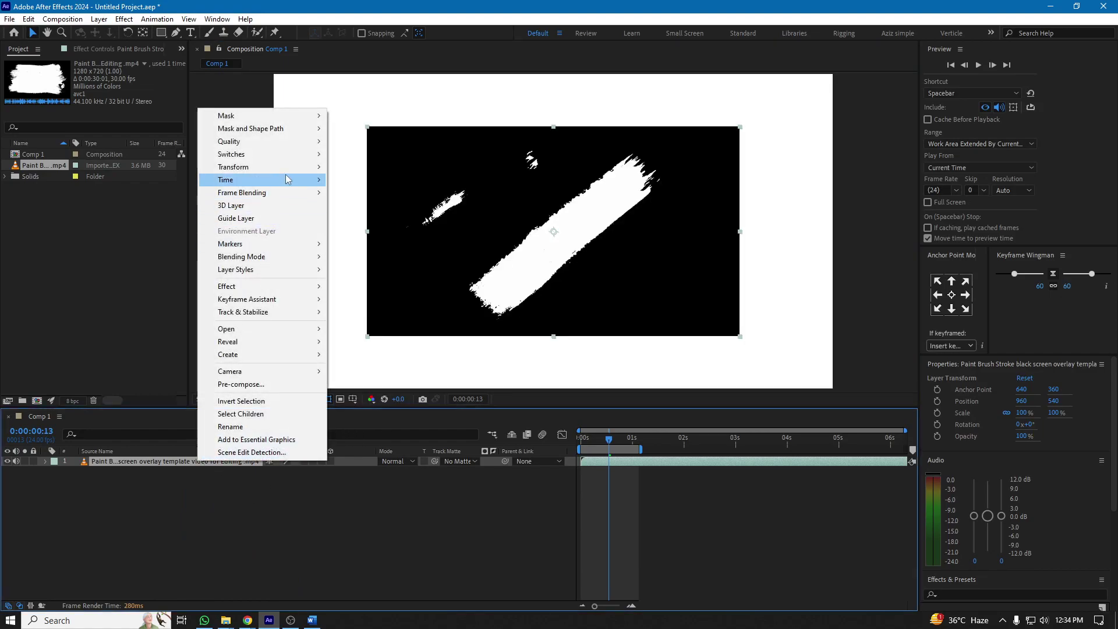
pyautogui.moveTo(294, 167)
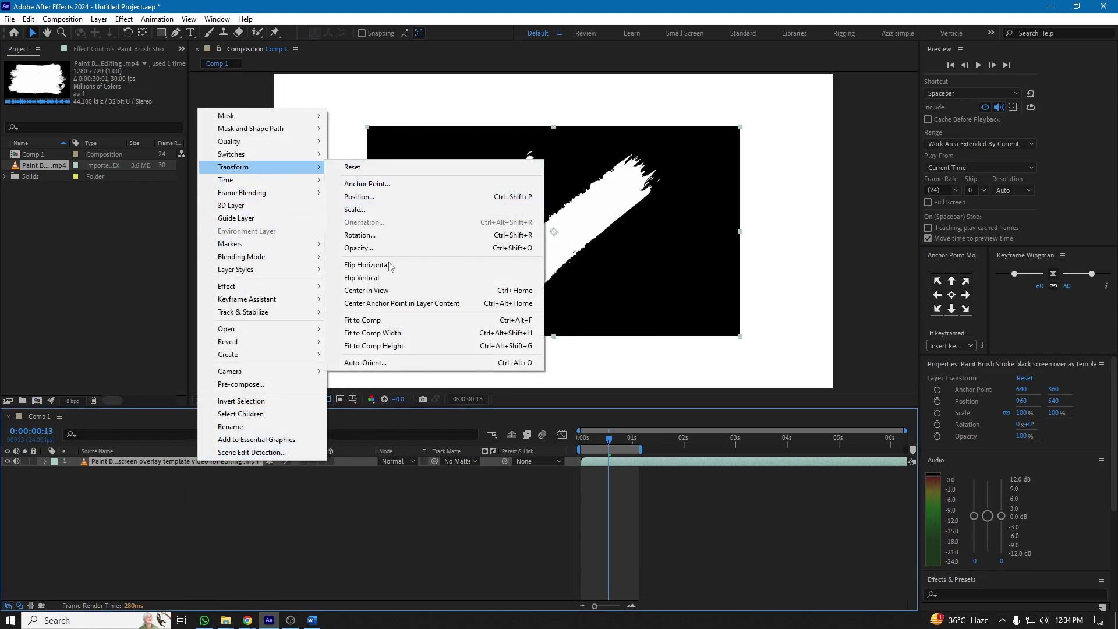
pyautogui.click(382, 321)
# Find the foggy forest Pexels clip 4510747 in D: > Lect > Pr > TRACK MATT and add it to Comp 1's timeline
pyautogui.hotkey('alt', 'Tab')
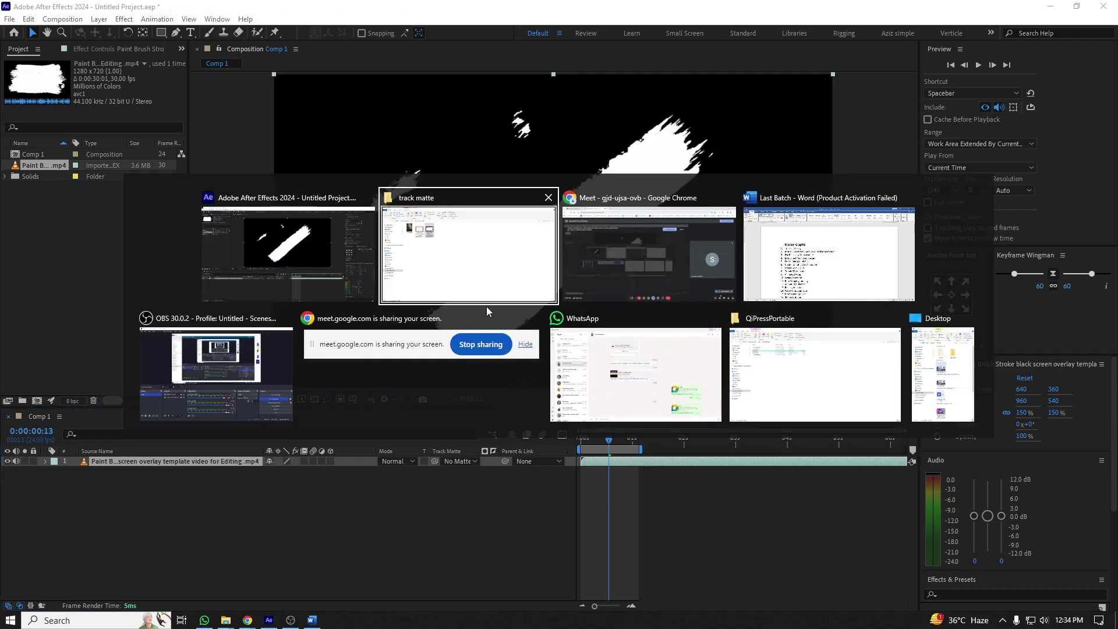
pyautogui.click(783, 385)
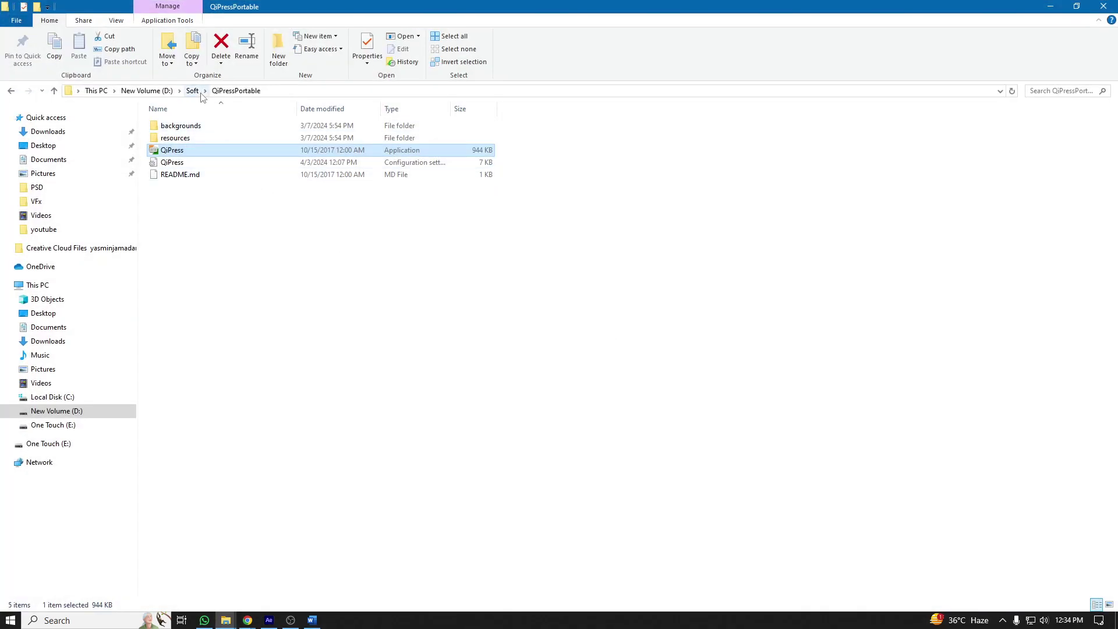
pyautogui.click(153, 91)
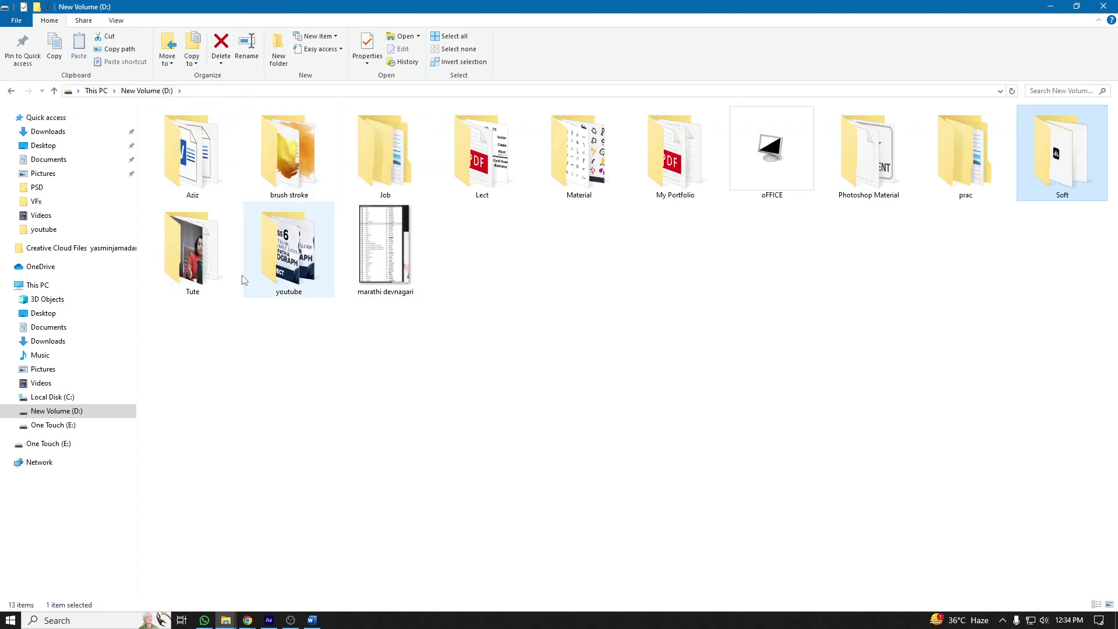
pyautogui.doubleClick(482, 153)
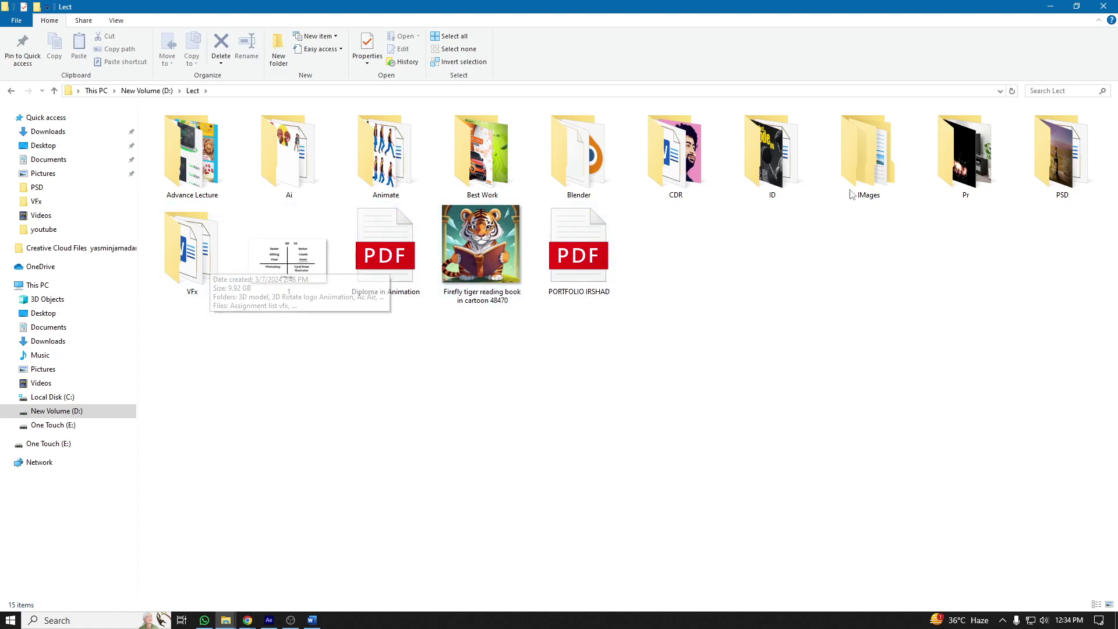
pyautogui.doubleClick(966, 149)
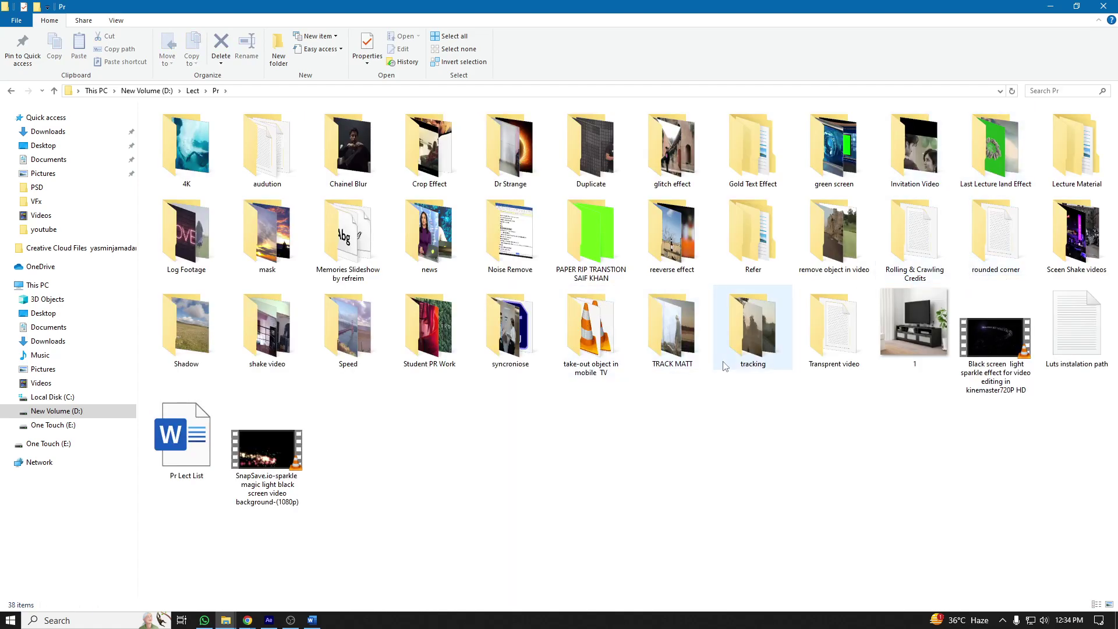
pyautogui.doubleClick(678, 332)
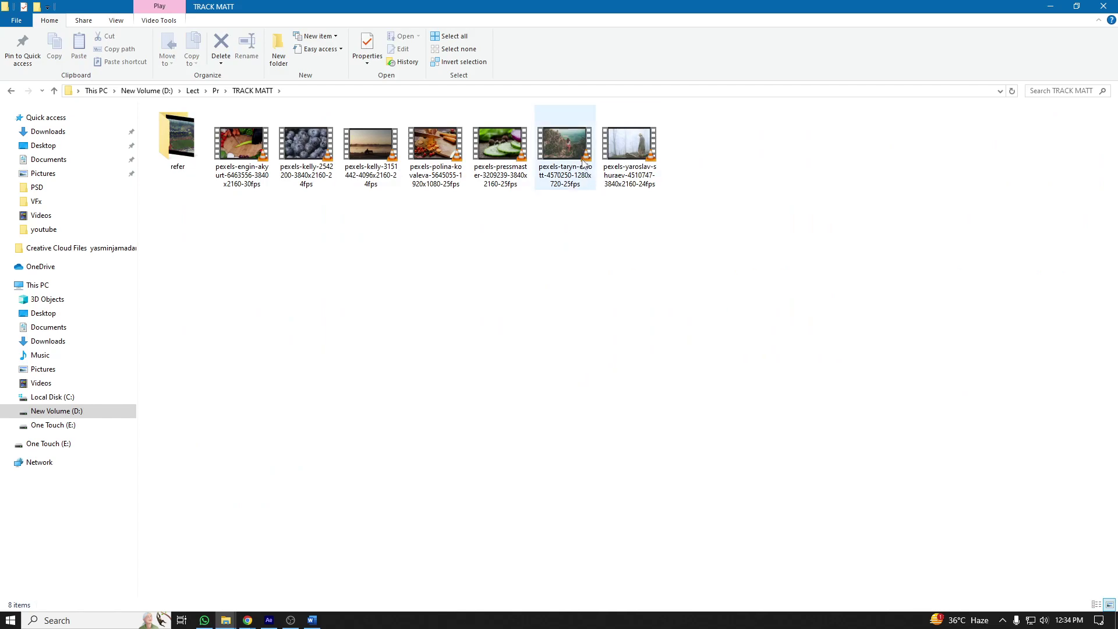
pyautogui.click(632, 153)
pyautogui.moveTo(632, 153); pyautogui.dragTo(264, 534)
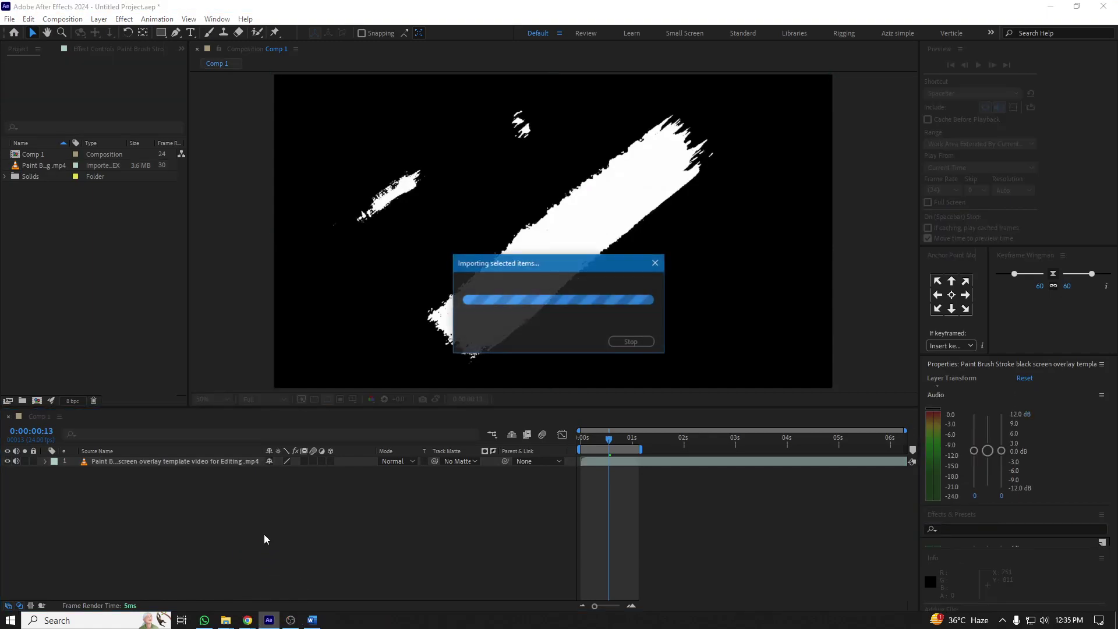
# Place the forest clip beneath the paint brush layer and scale it down to 51%
pyautogui.moveTo(192, 461); pyautogui.dragTo(193, 474)
pyautogui.scroll(-1, 546, 283)
pyautogui.moveTo(835, 76); pyautogui.dragTo(696, 168)
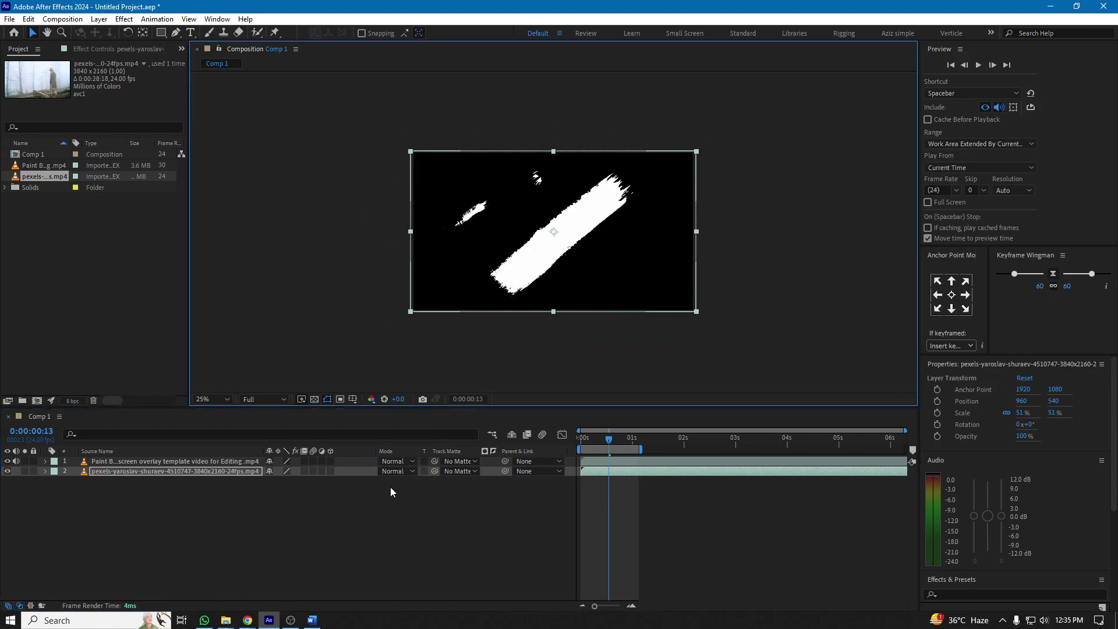
pyautogui.click(10, 471)
pyautogui.click(10, 471)
pyautogui.press('.')
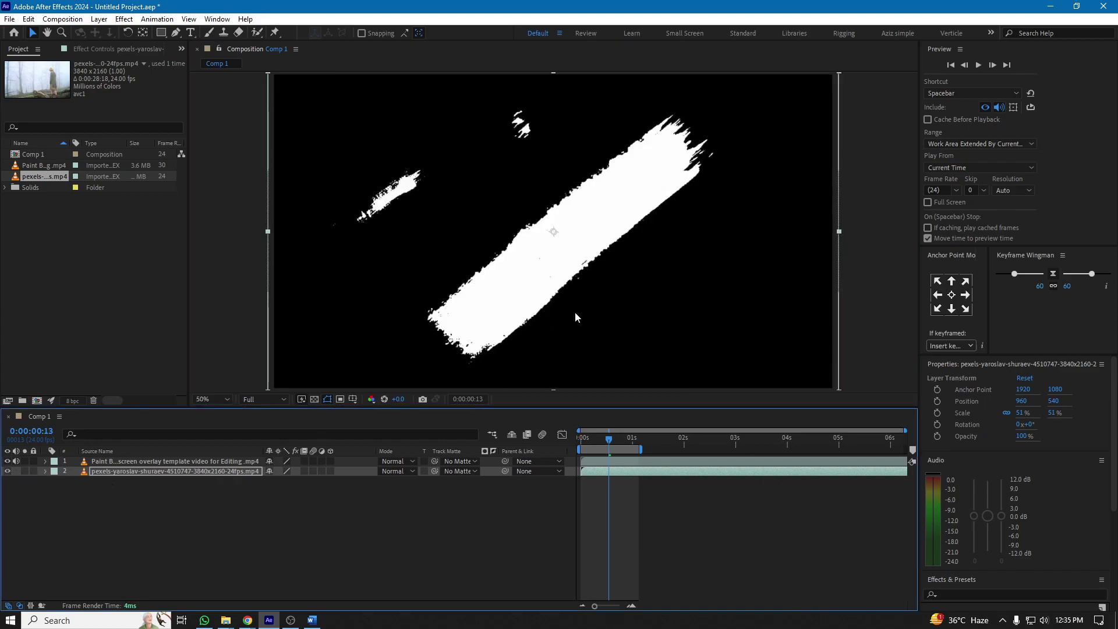
# Set the Paint Brush Stroke video as the forest clip's track matte and preview the result from the first frame
pyautogui.click(460, 471)
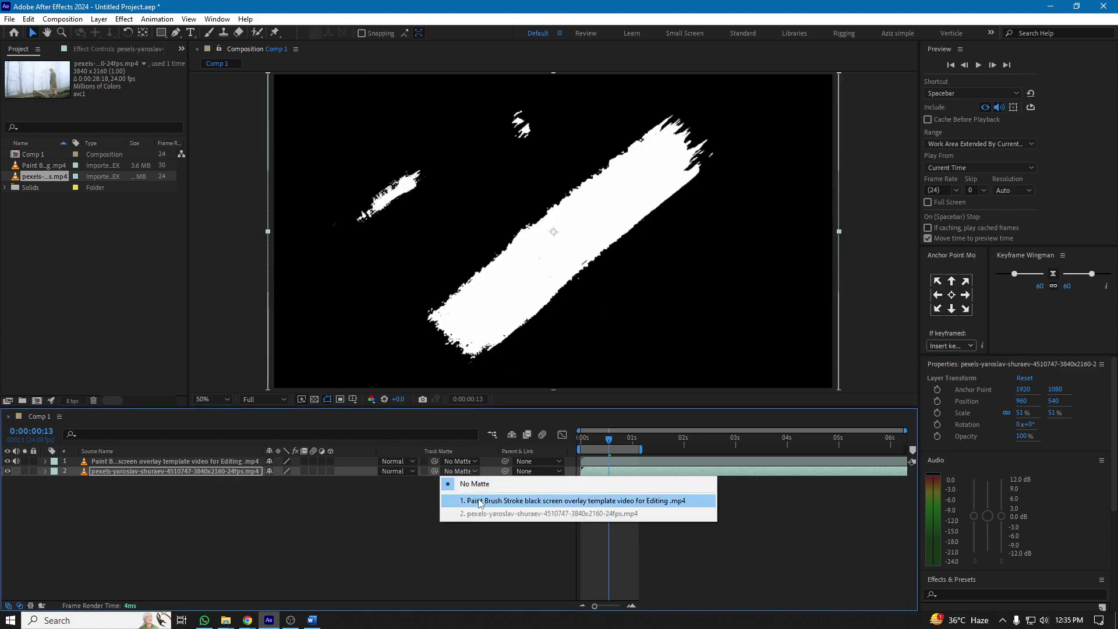
pyautogui.click(480, 502)
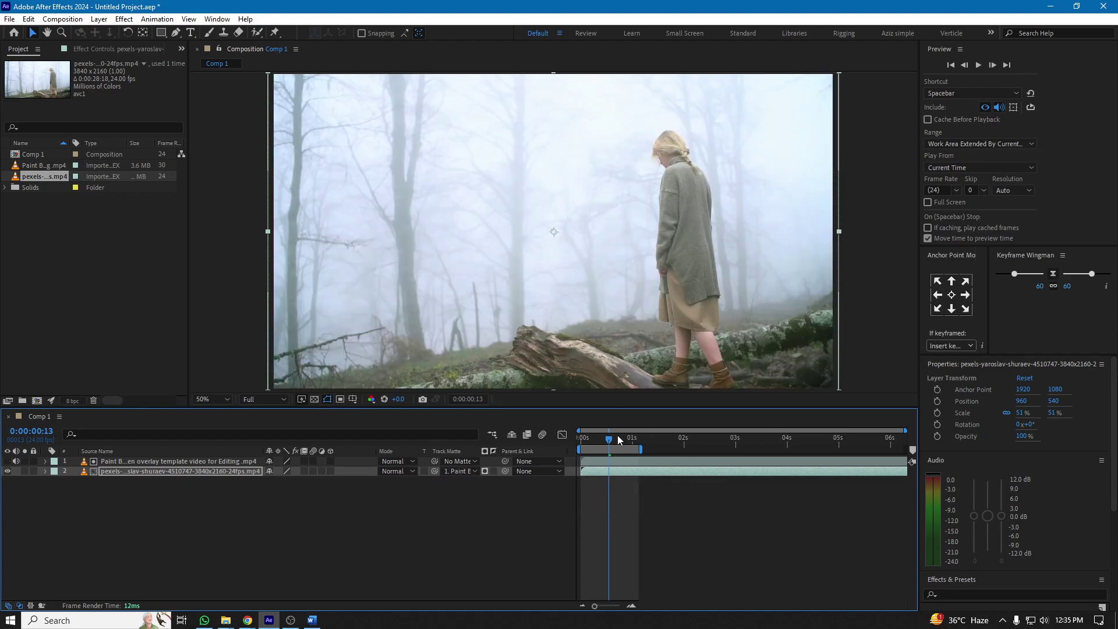
pyautogui.moveTo(609, 439); pyautogui.dragTo(582, 442)
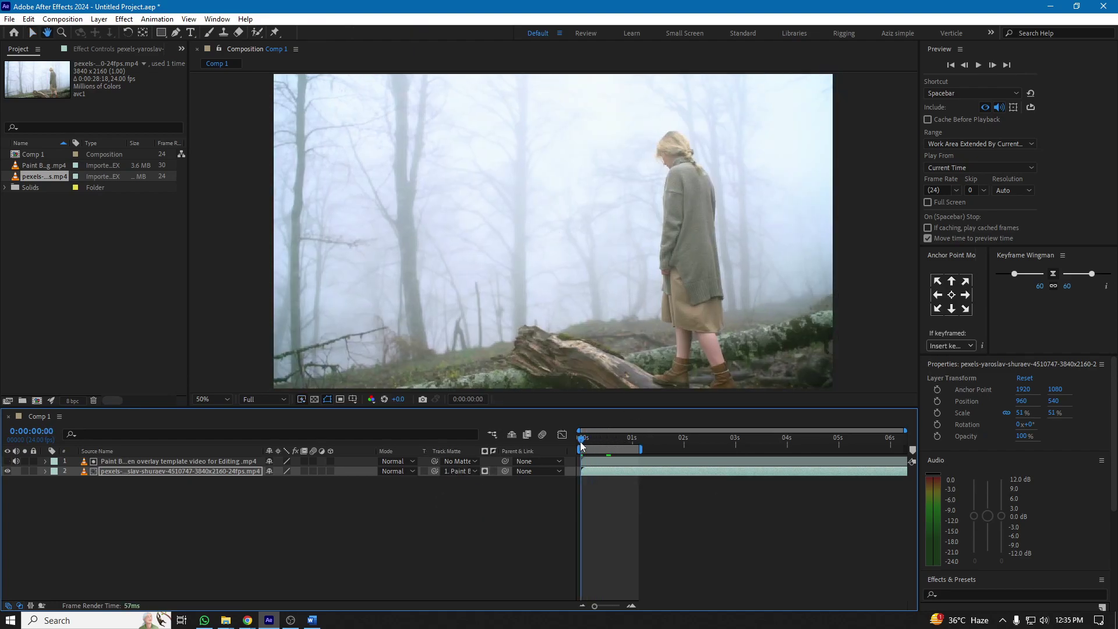
pyautogui.press('space')
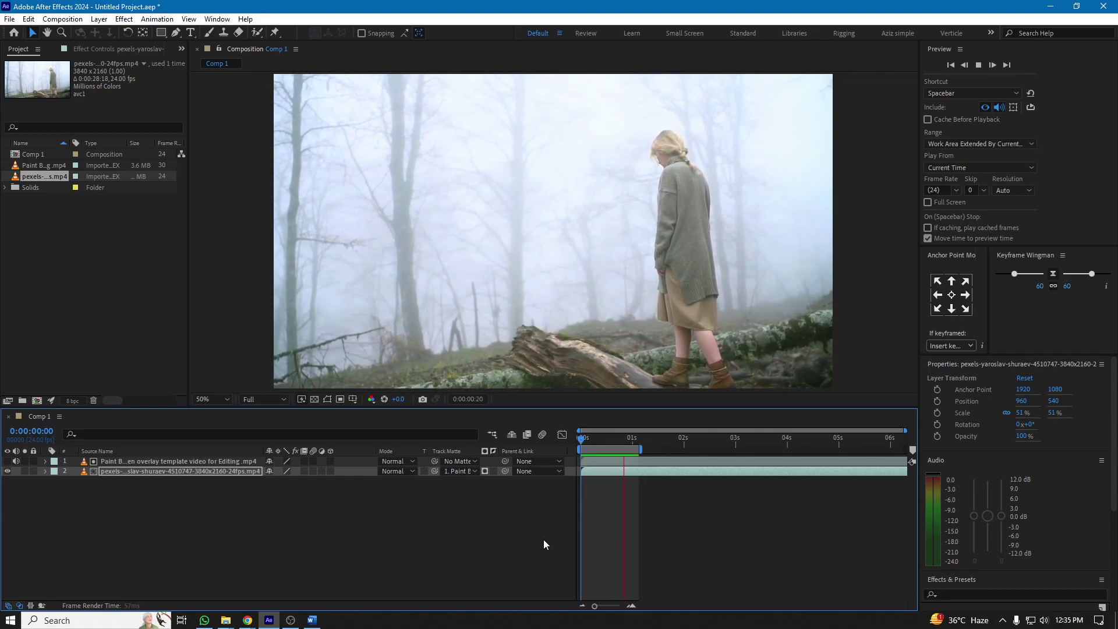
# Try scaling the paint brush matte layer down to about 94% in the composition view, and undo the scaling
pyautogui.click(601, 441)
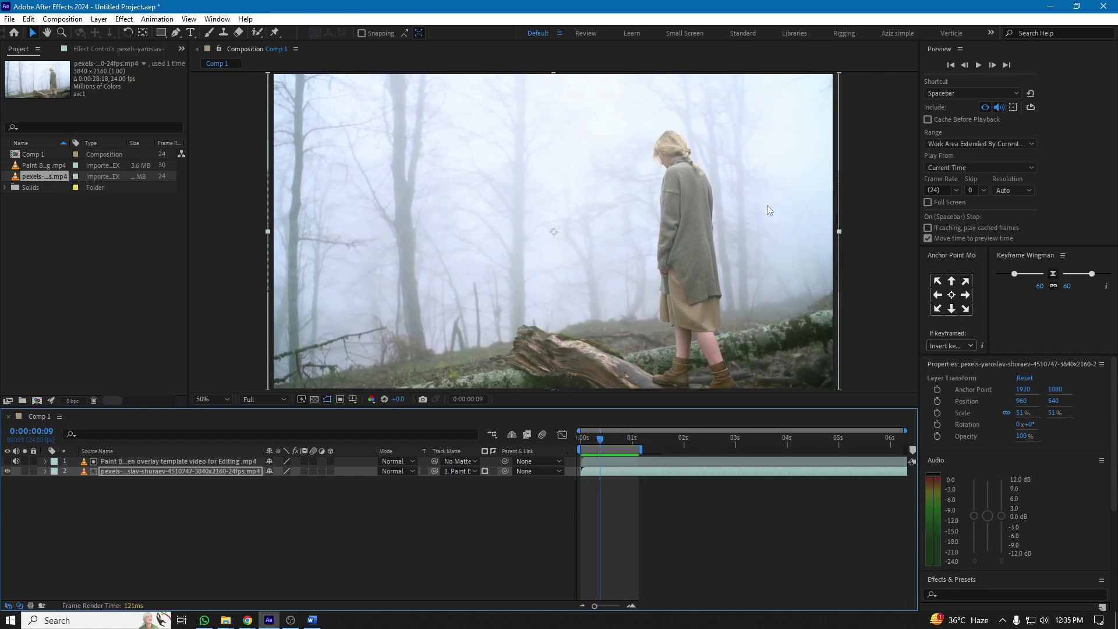
pyautogui.click(190, 461)
pyautogui.press(',')
pyautogui.press(',')
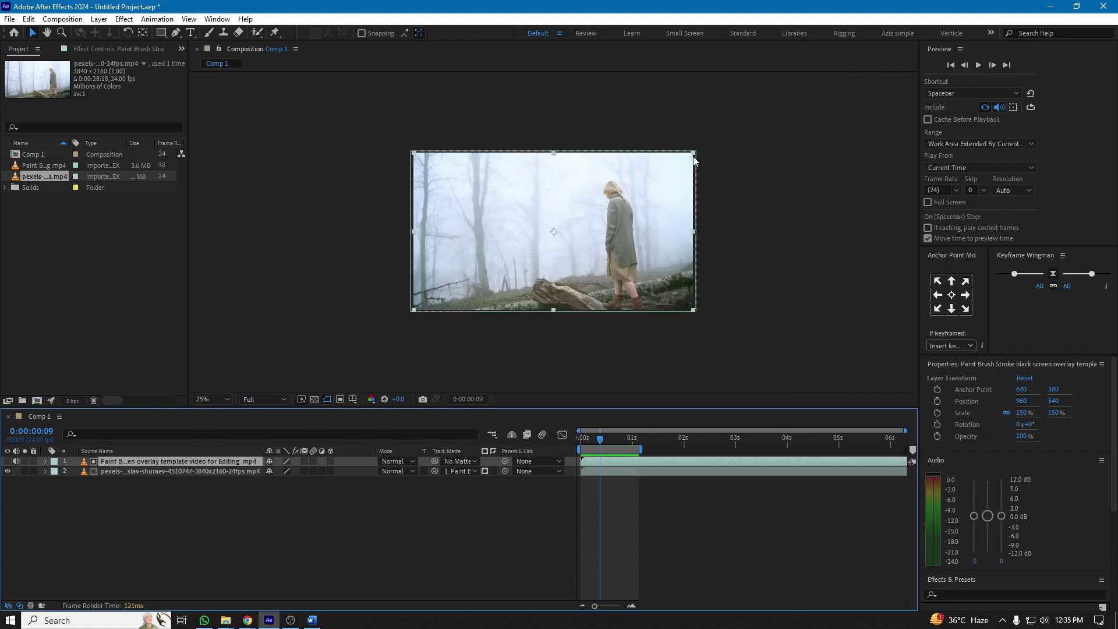
pyautogui.moveTo(696, 156); pyautogui.dragTo(655, 207)
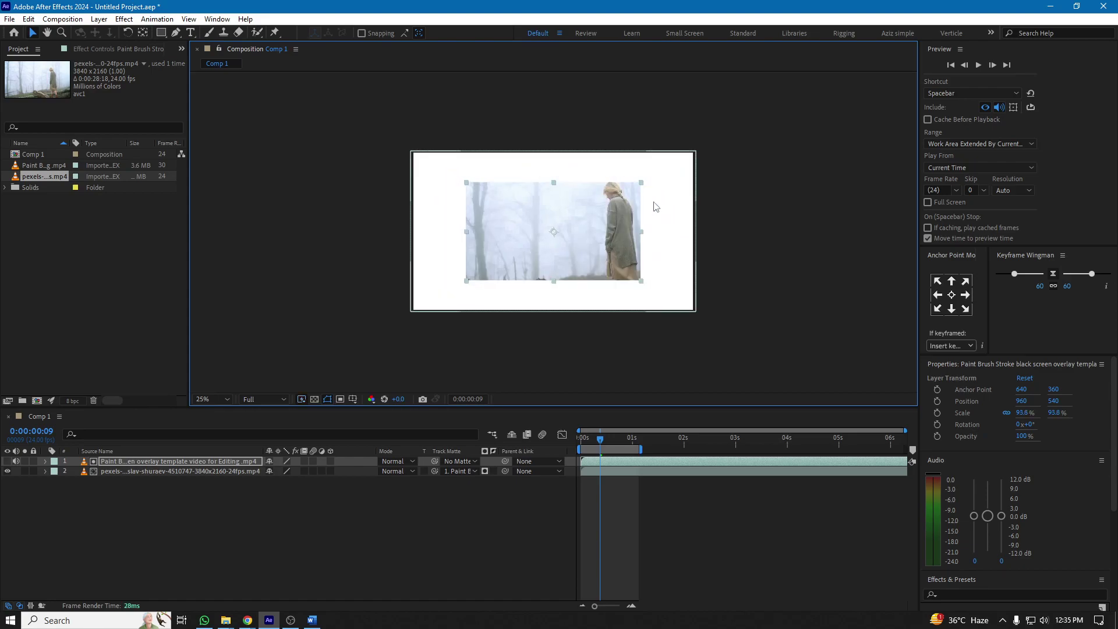
pyautogui.hotkey('ctrl', 'z')
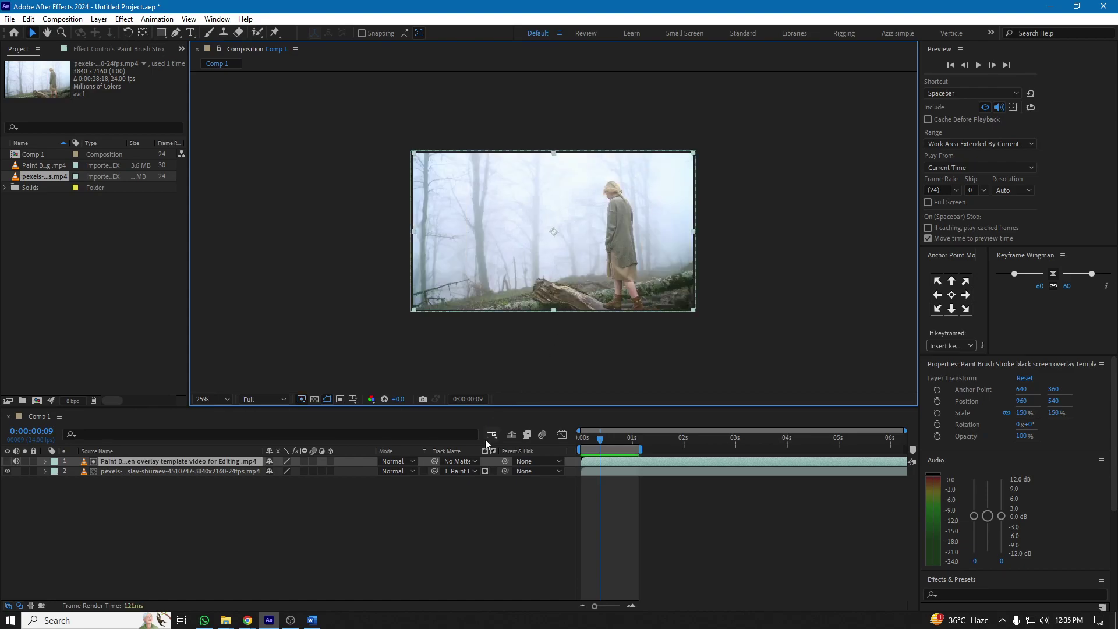
# Switch the forest clip's track matte from alpha to luma, and extend the work area to about 6 seconds for the preview
pyautogui.click(484, 473)
pyautogui.moveTo(602, 440); pyautogui.dragTo(541, 435)
pyautogui.press('space')
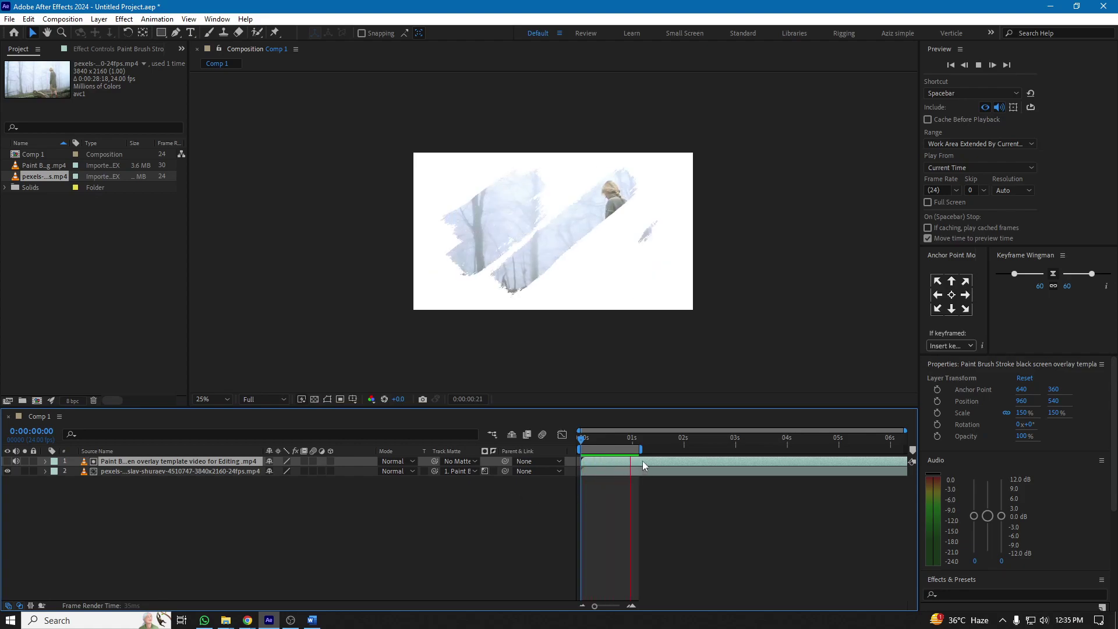
pyautogui.moveTo(640, 449); pyautogui.dragTo(899, 449)
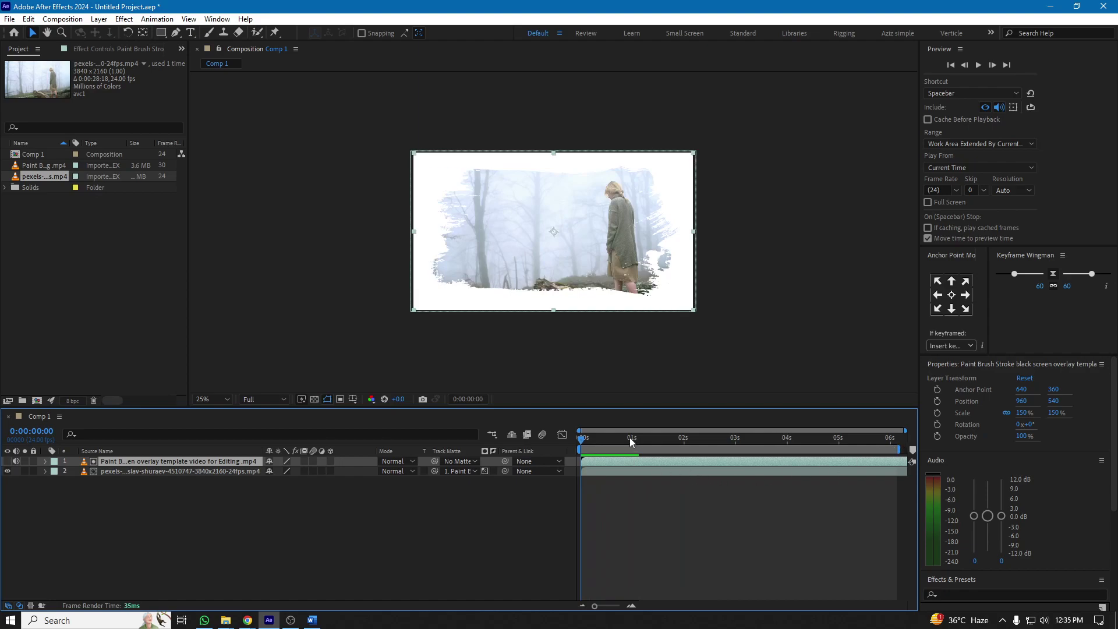
pyautogui.press('space')
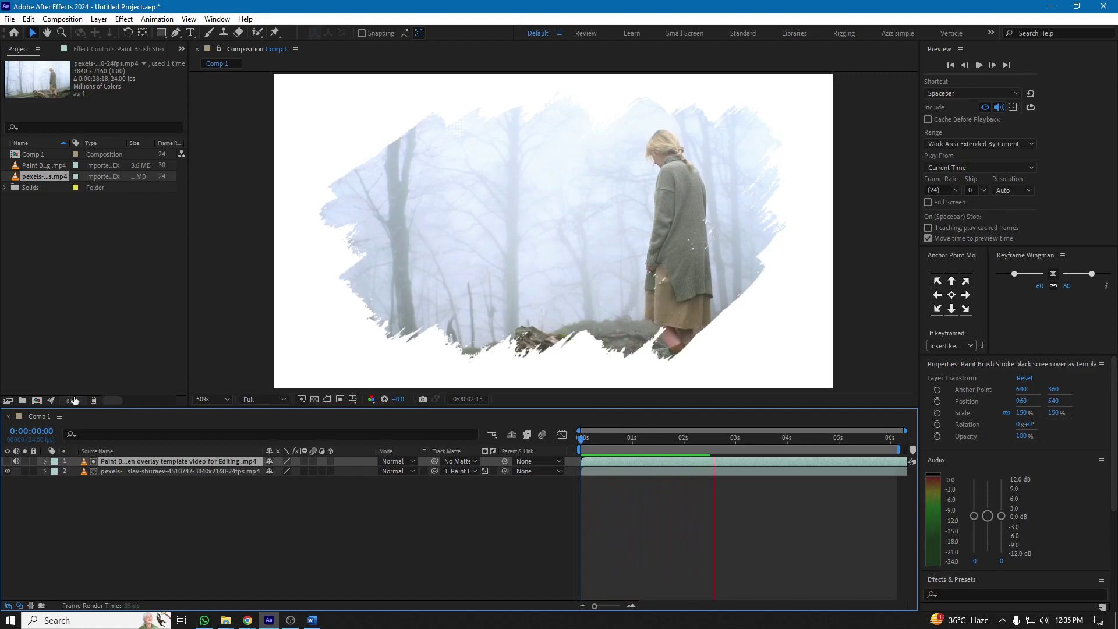
# Compare the visible paint brush layer with the luma-matted forest clip during playback, and replay the reveal
pyautogui.click(7, 461)
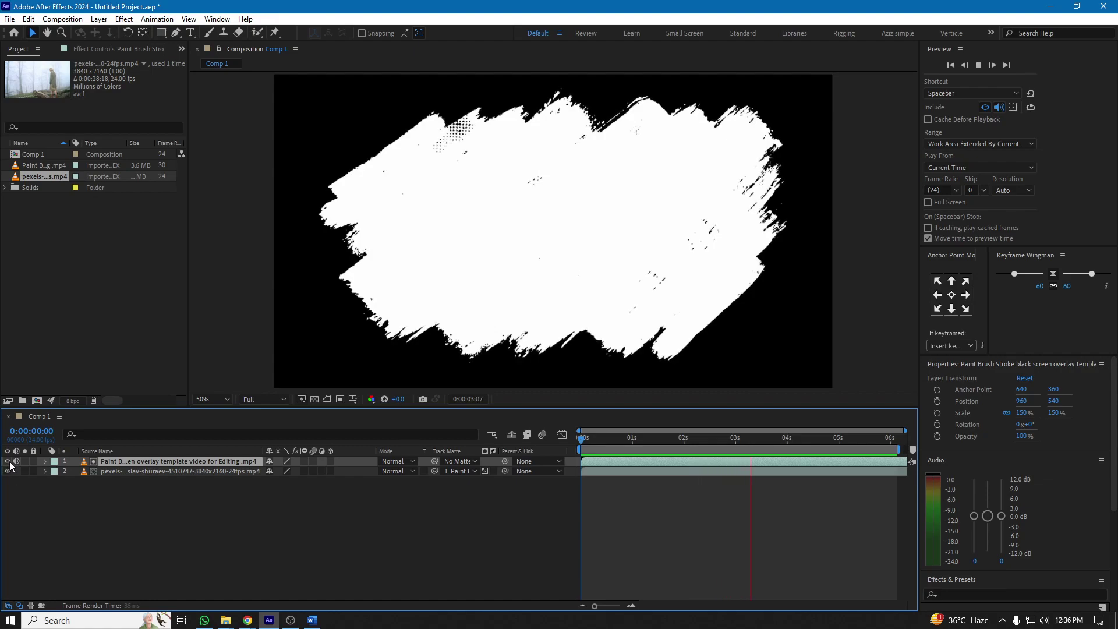
pyautogui.click(9, 463)
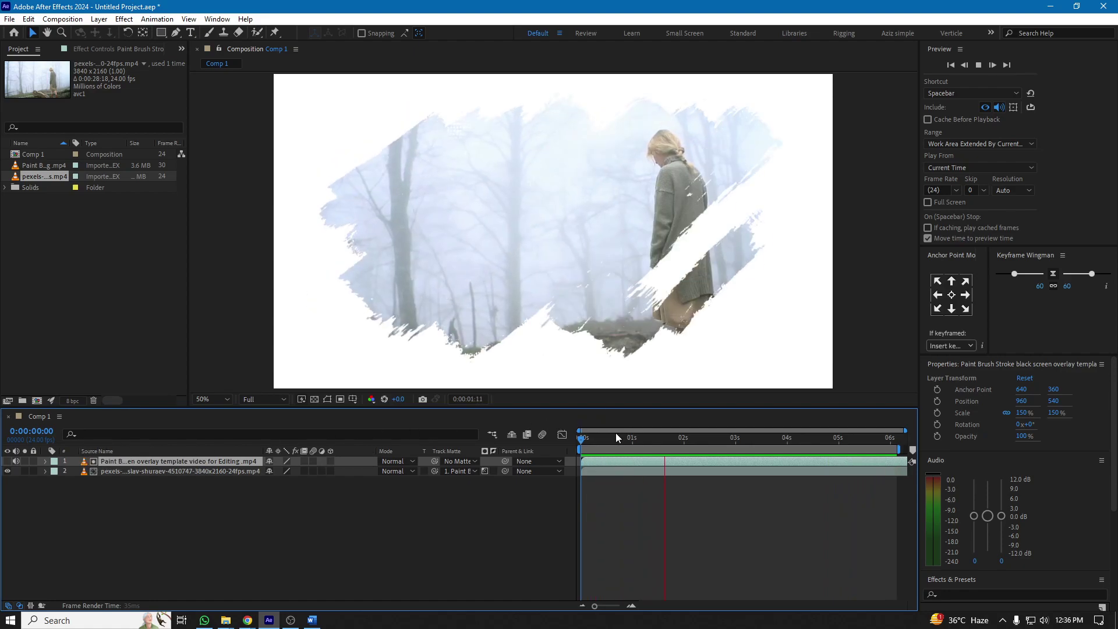
pyautogui.press('space')
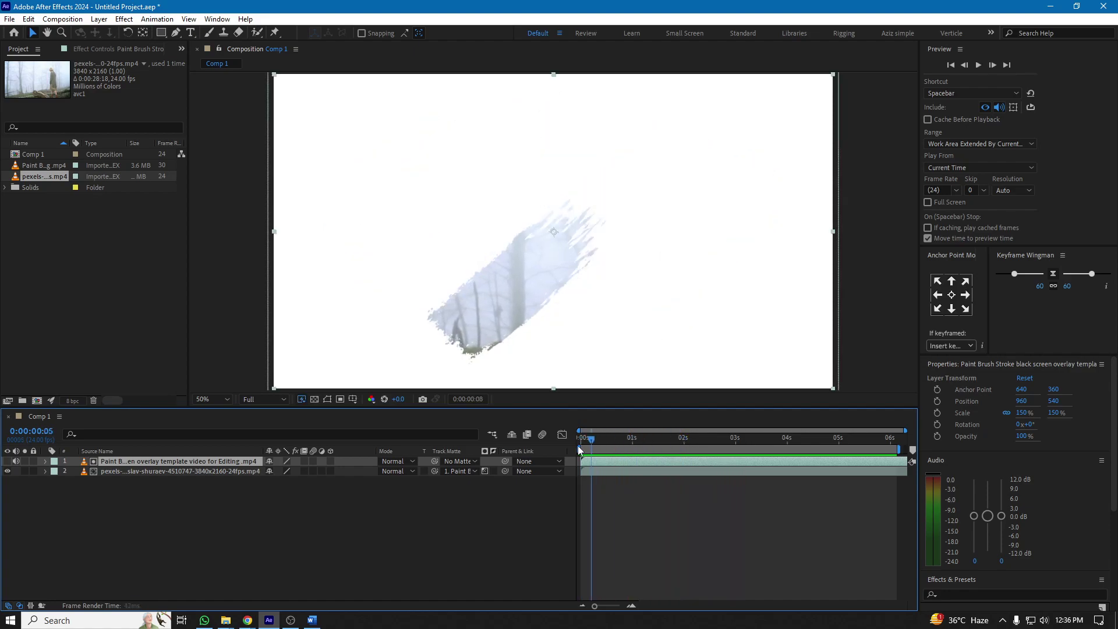
pyautogui.press('space')
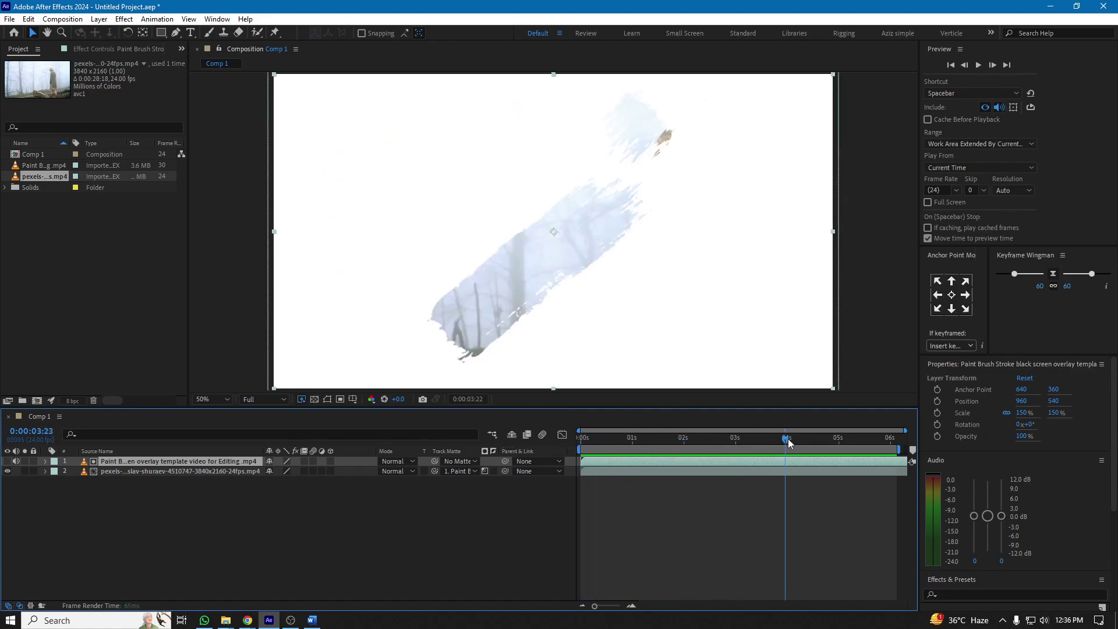
pyautogui.press('space')
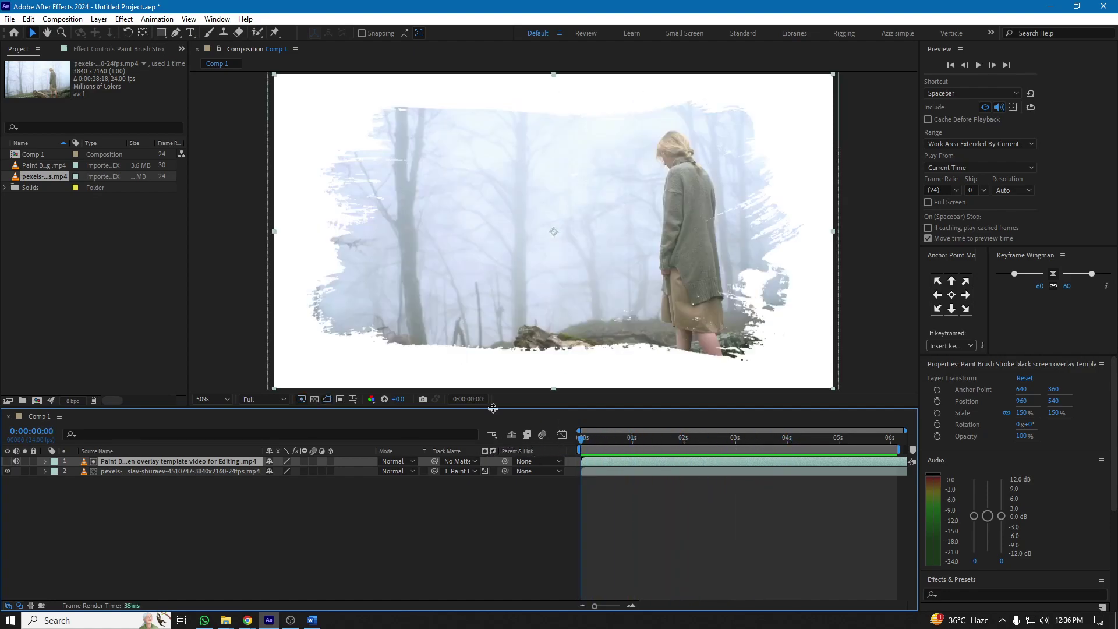
# Delete both the paint brush and forest clip layers from Comp 1
pyautogui.moveTo(191, 531); pyautogui.dragTo(182, 445)
pyautogui.click(191, 461)
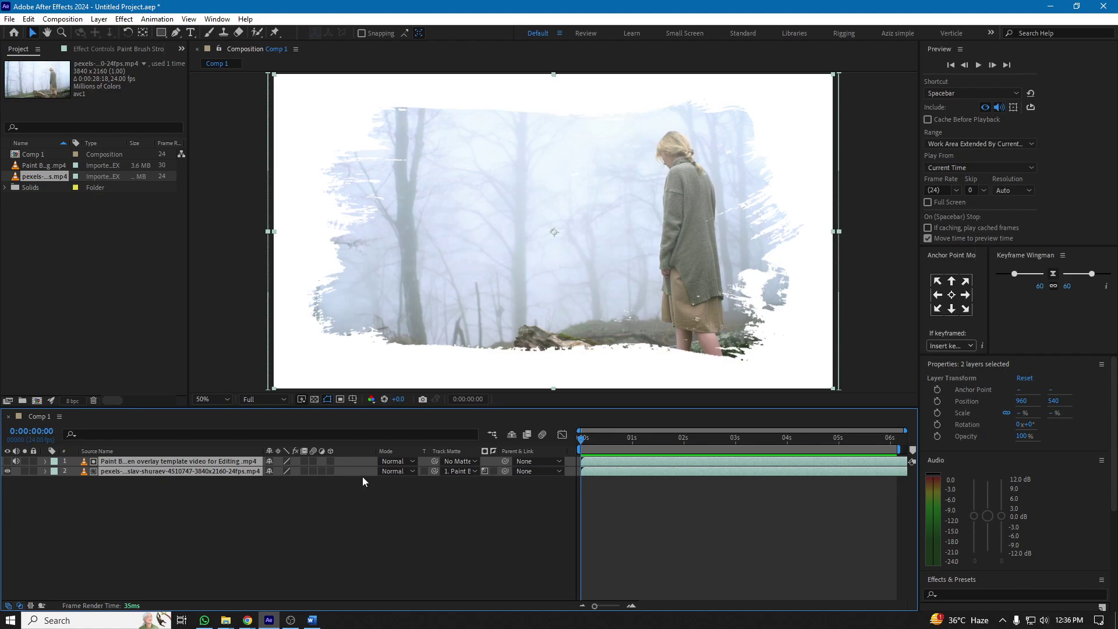
pyautogui.press('Delete')
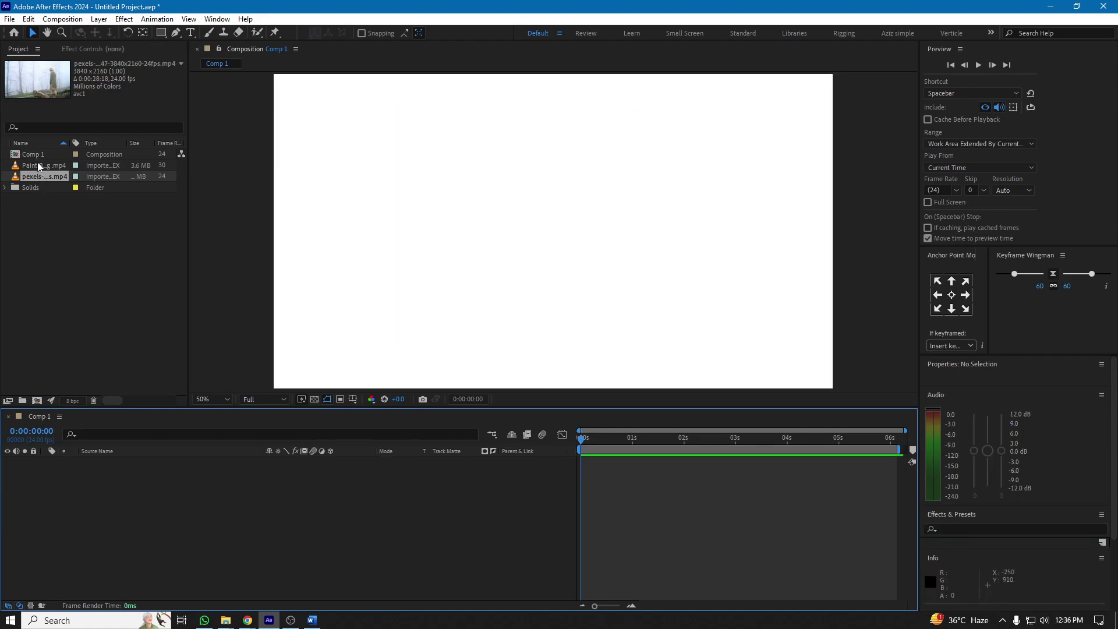
# Import the image 2150289005.jpg from the track matte folder in D: > Lect > VFx into the project
pyautogui.hotkey('alt', 'Tab')
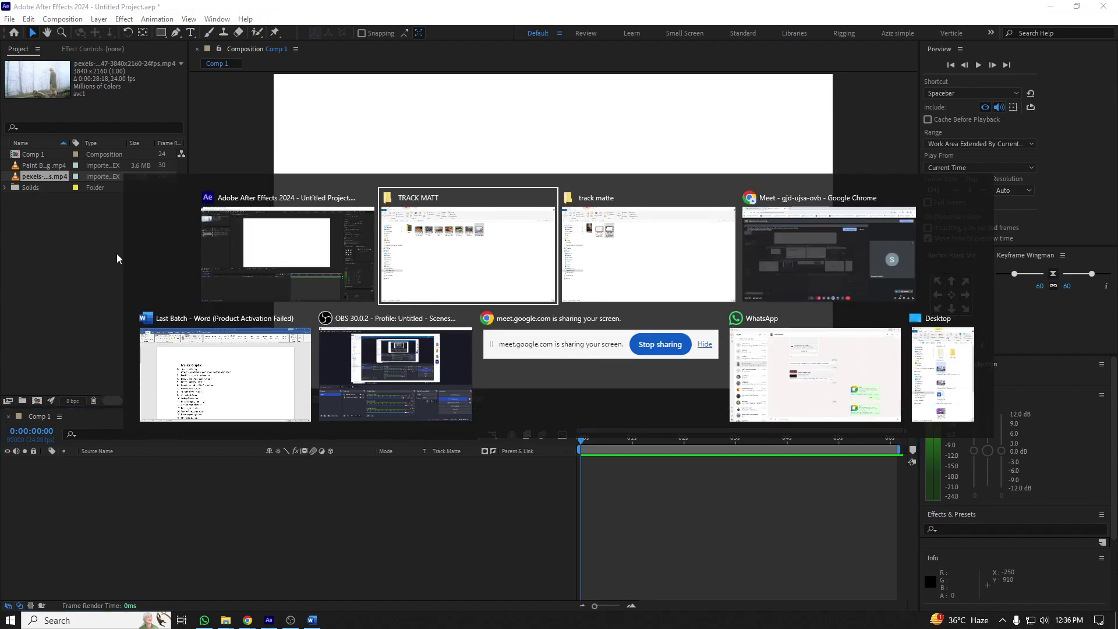
pyautogui.click(461, 287)
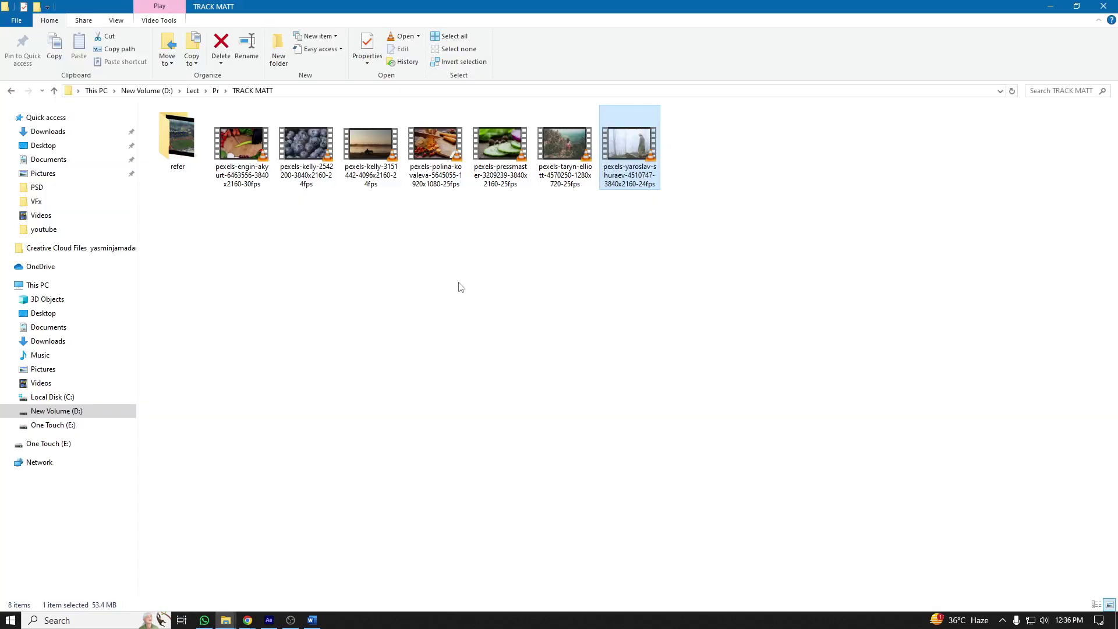
pyautogui.click(216, 92)
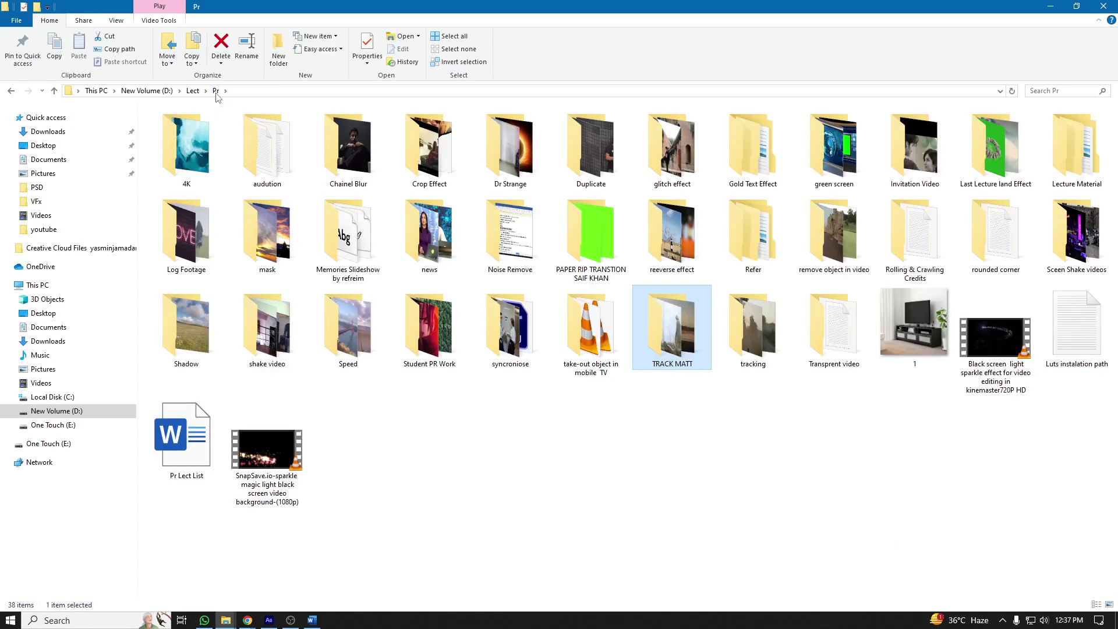
pyautogui.click(193, 90)
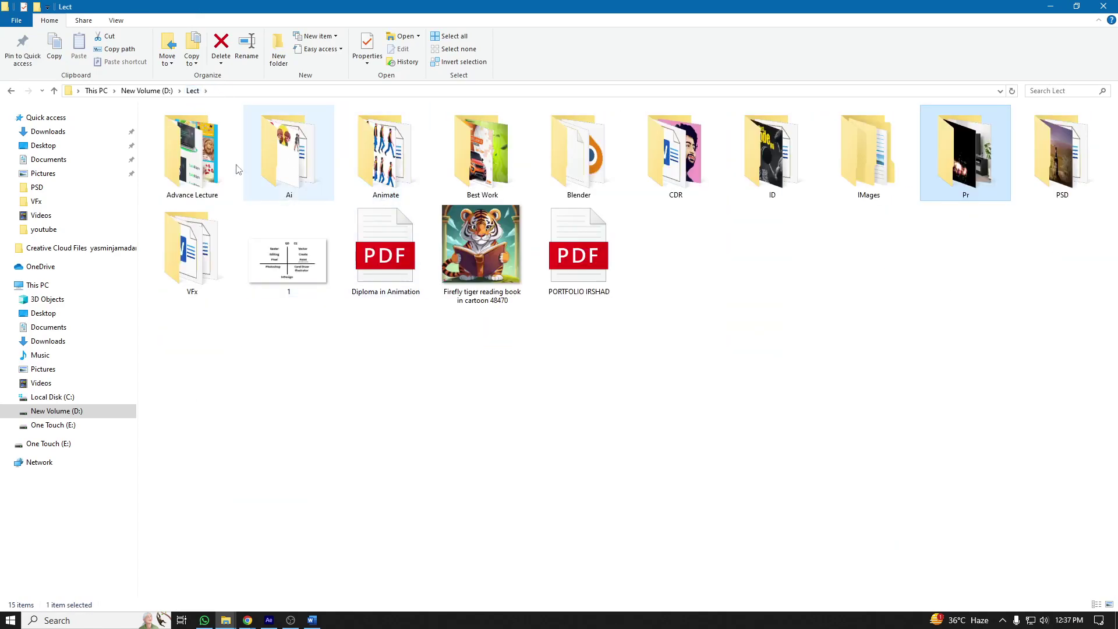
pyautogui.doubleClick(190, 252)
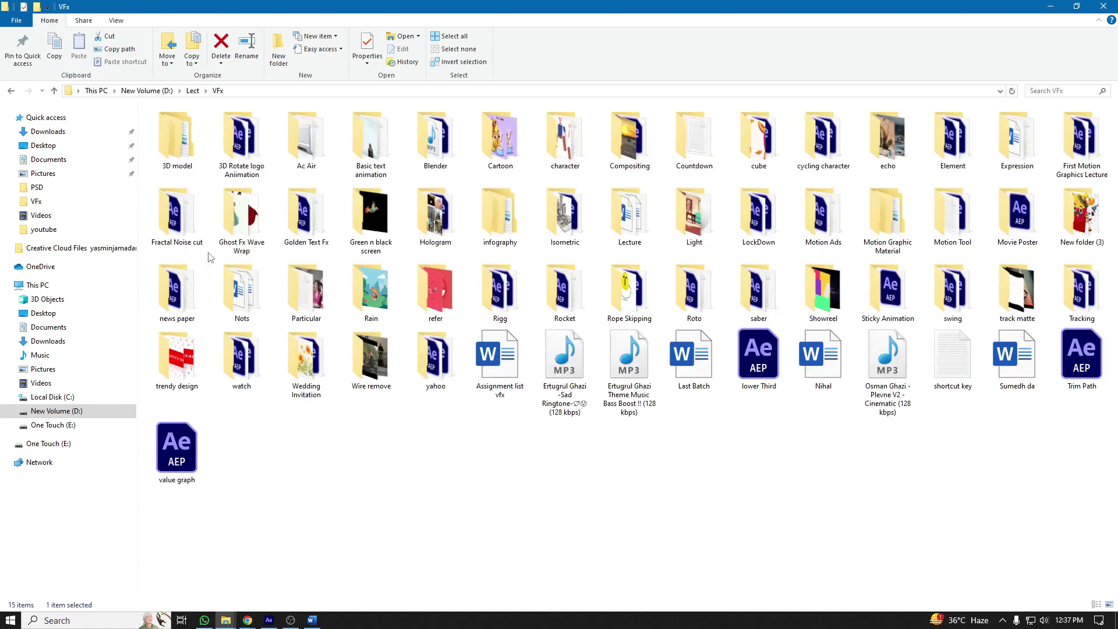
pyautogui.doubleClick(1017, 291)
pyautogui.moveTo(177, 135); pyautogui.dragTo(108, 286)
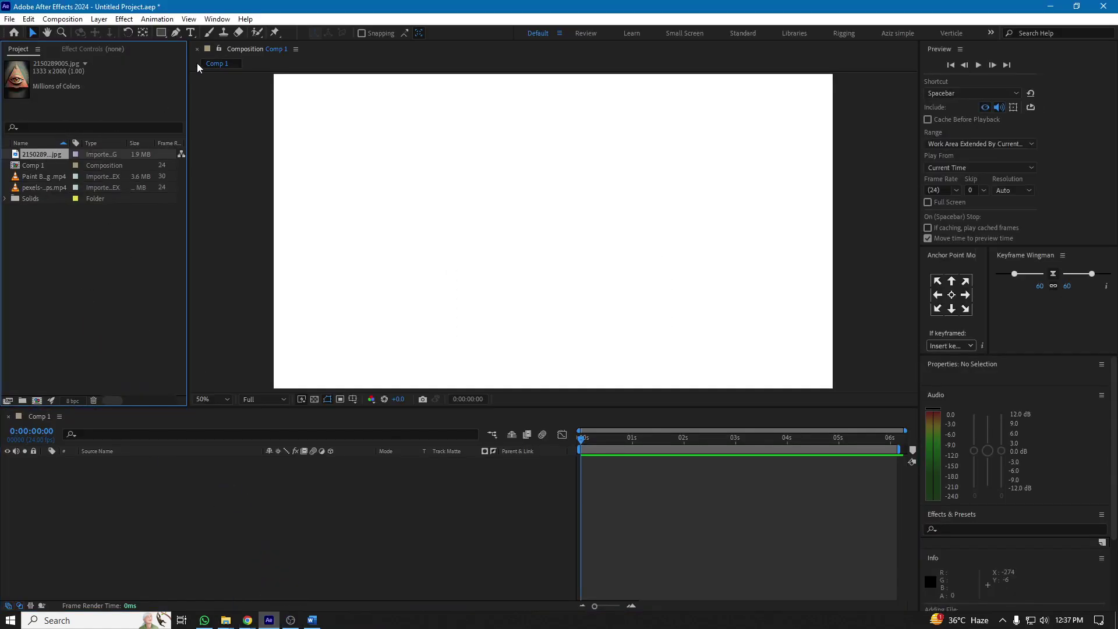
# Delete Comp 1 from the project and create a new composition from the 2150289005.jpg eye image
pyautogui.click(35, 167)
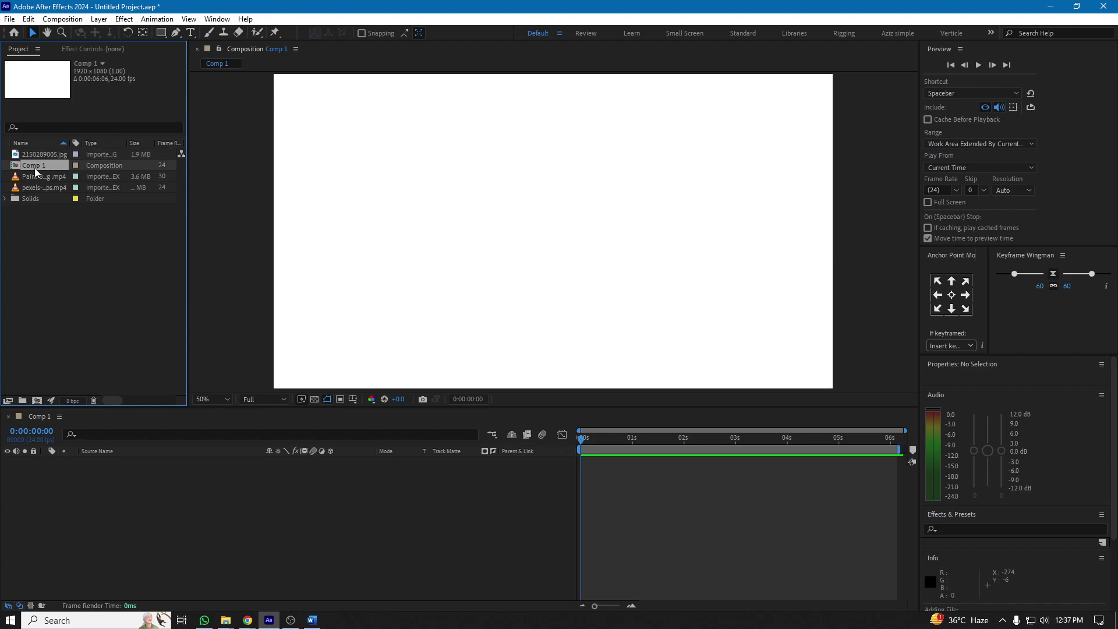
pyautogui.press('Delete')
pyautogui.moveTo(35, 154); pyautogui.dragTo(149, 488)
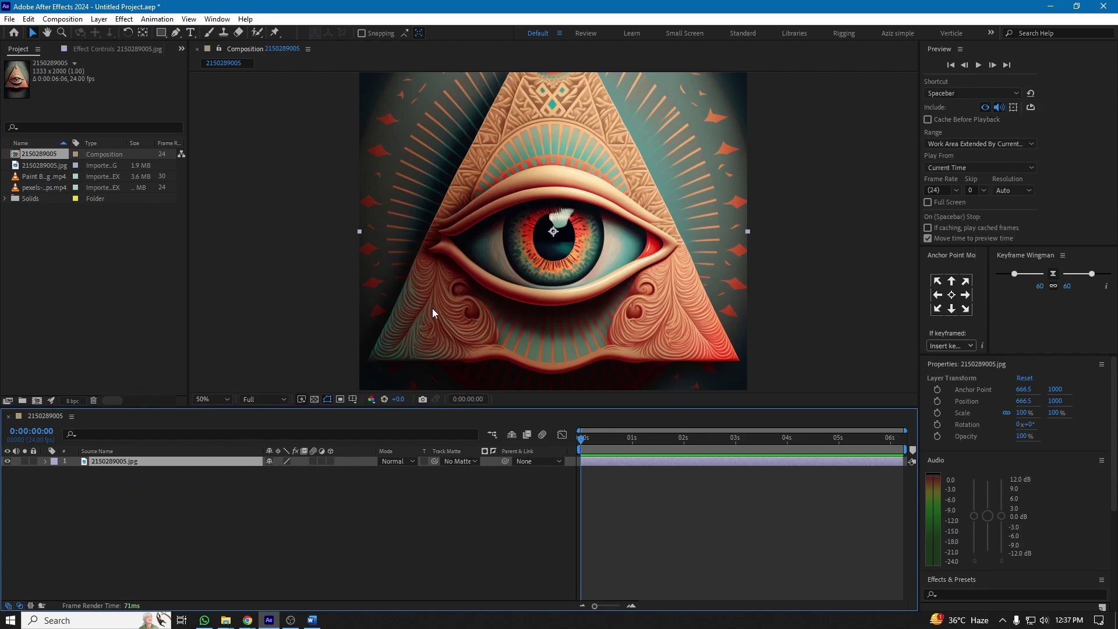
pyautogui.scroll(-2, 432, 309)
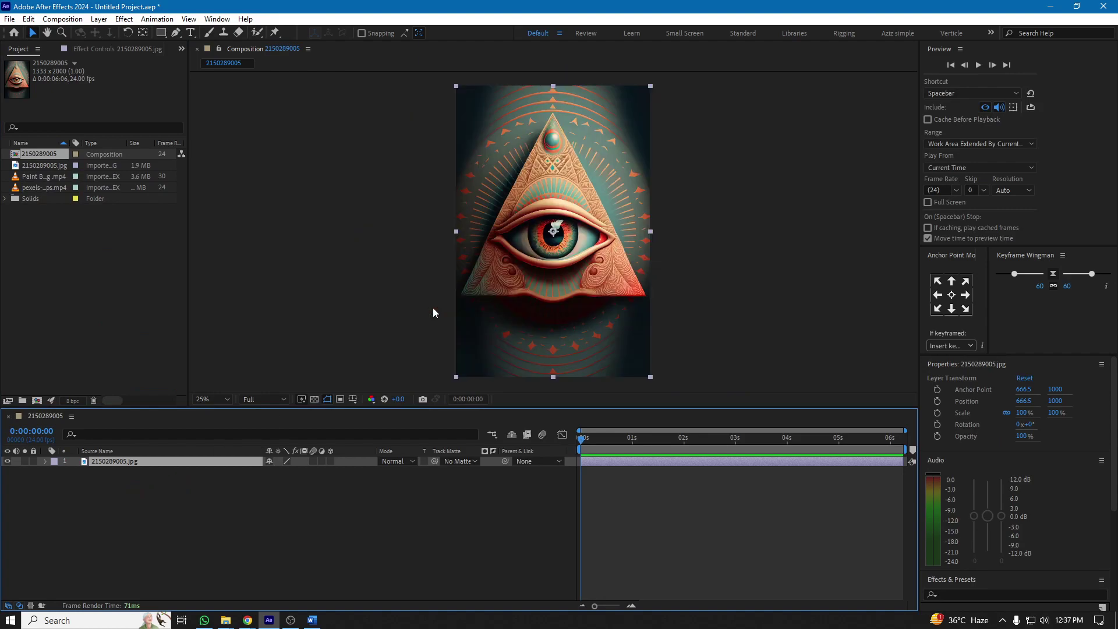
# Lock the eye image layer and draw a rectangle shape of about 924 × 264 px just above the eye
pyautogui.click(33, 461)
pyautogui.scroll(1, 532, 213)
pyautogui.press('h')
pyautogui.moveTo(590, 203); pyautogui.dragTo(585, 196)
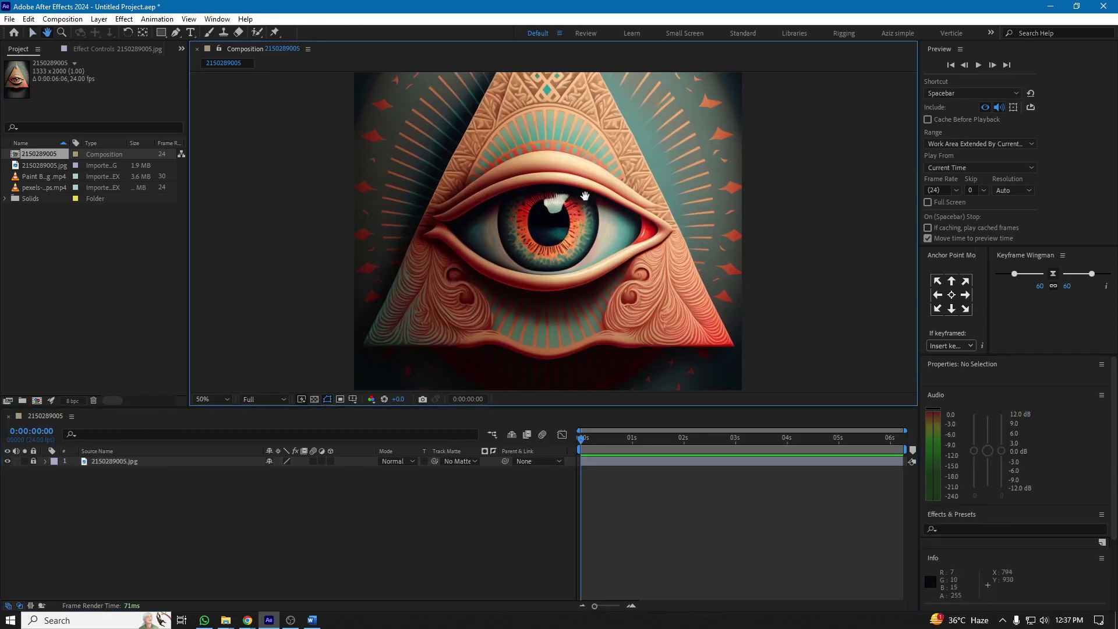
pyautogui.scroll(1, 585, 196)
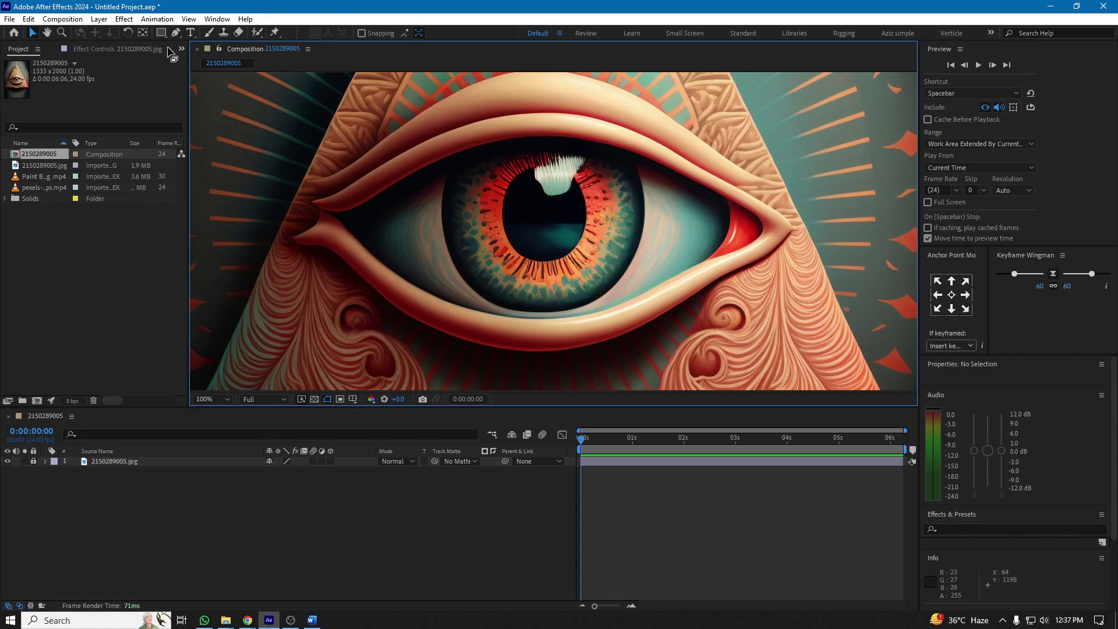
pyautogui.click(161, 32)
pyautogui.scroll(-1, 353, 258)
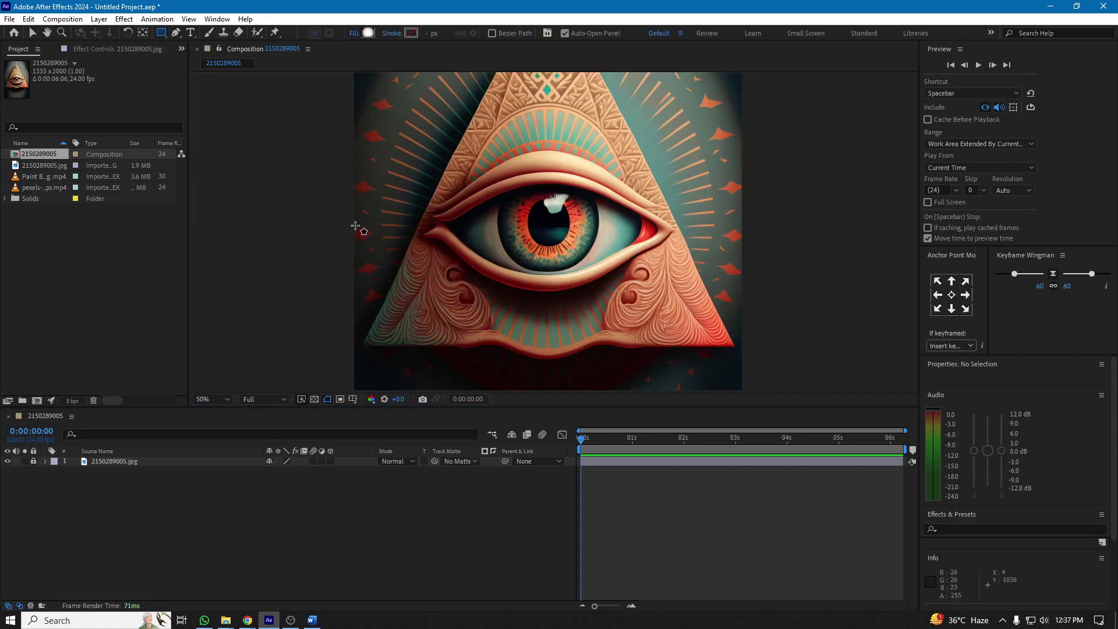
pyautogui.moveTo(427, 127)
pyautogui.mouseDown()
pyautogui.moveTo(723, 198)
pyautogui.moveTo(683, 205)
pyautogui.mouseUp()
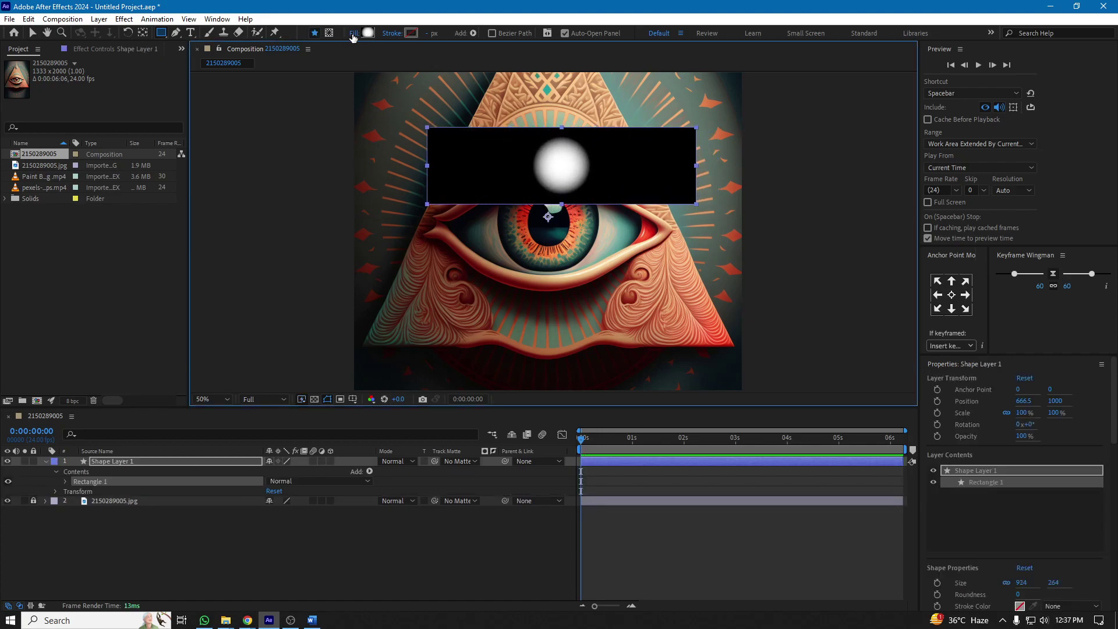
# Change the rectangle's fill to a solid colour sampled from the image near the corner of the eye
pyautogui.click(355, 35)
pyautogui.click(437, 194)
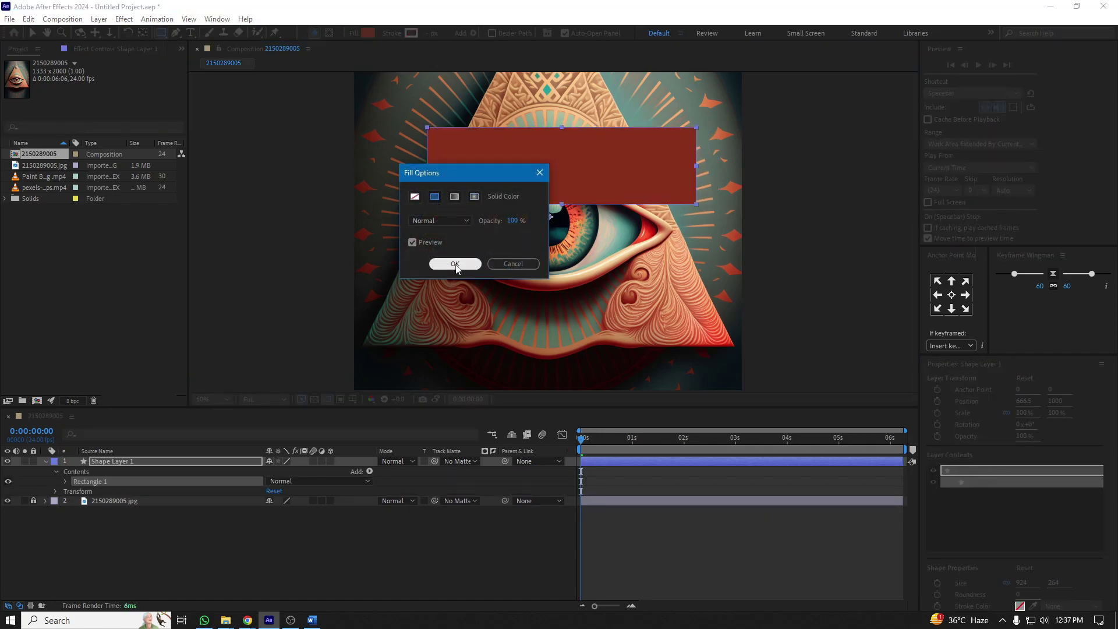
pyautogui.click(452, 260)
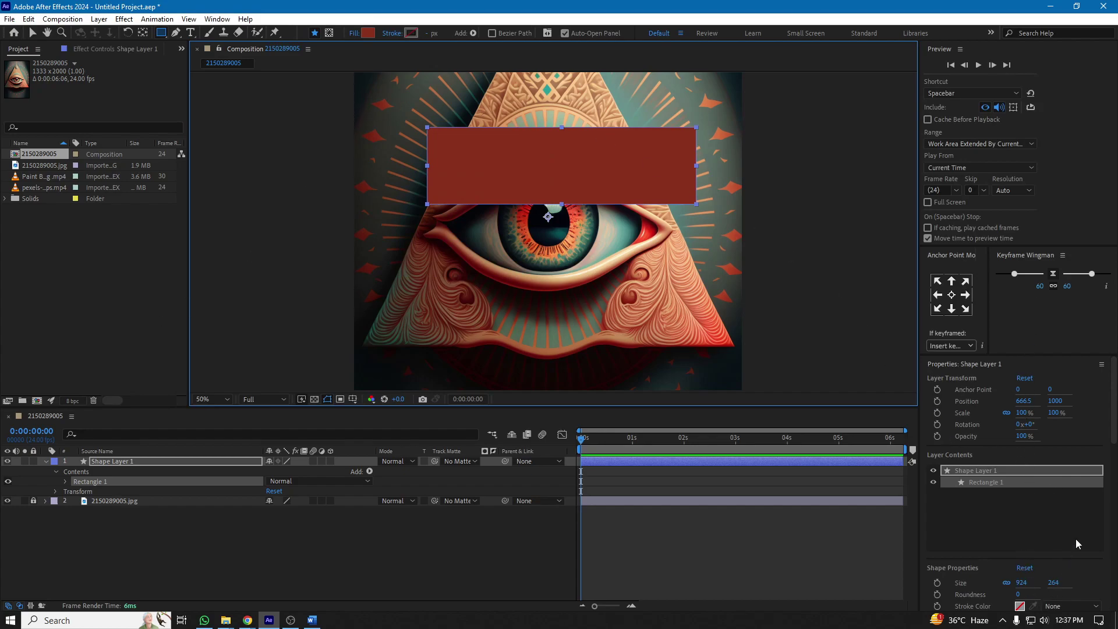
pyautogui.scroll(-3, 1075, 543)
pyautogui.click(1033, 578)
pyautogui.click(1029, 564)
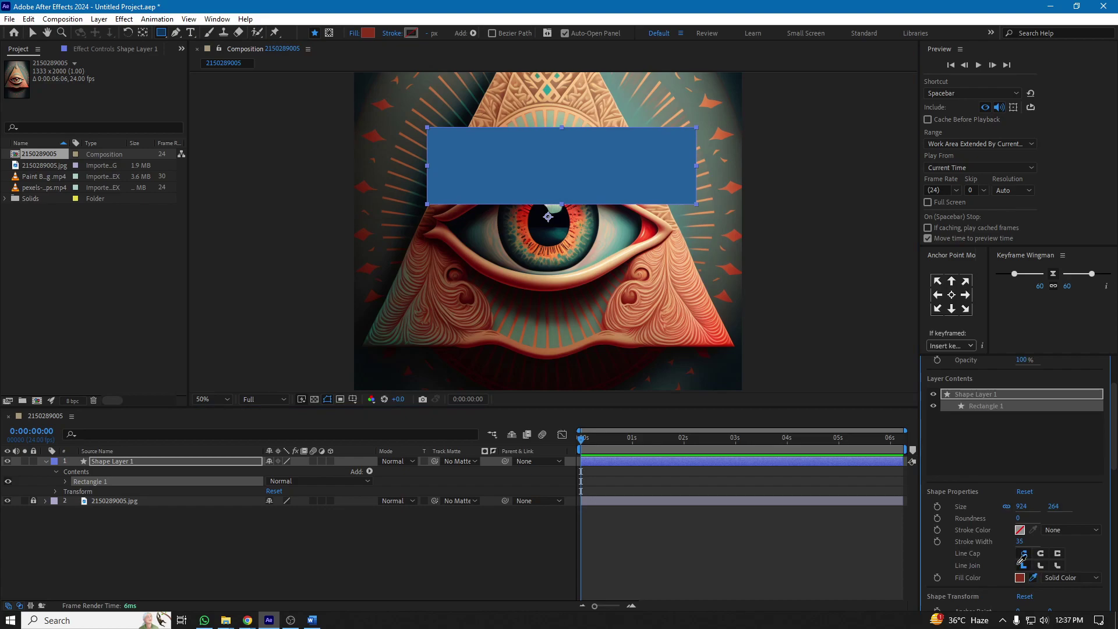
pyautogui.click(661, 224)
# Change the rectangle's fill to a linear gradient and expand its Gradient Fill properties
pyautogui.click(354, 34)
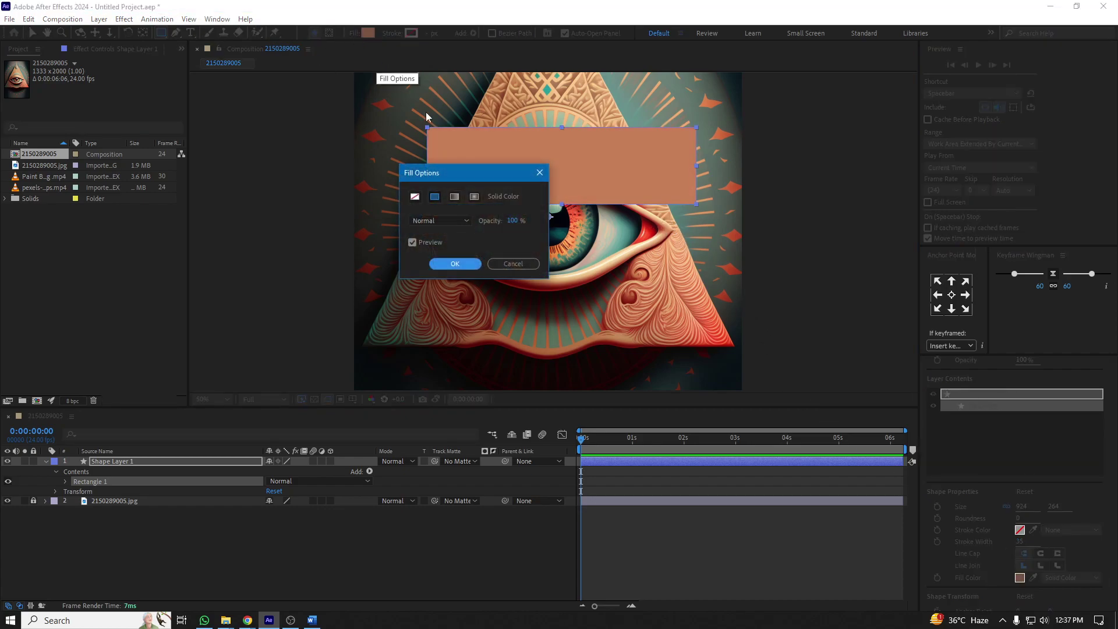
pyautogui.click(455, 196)
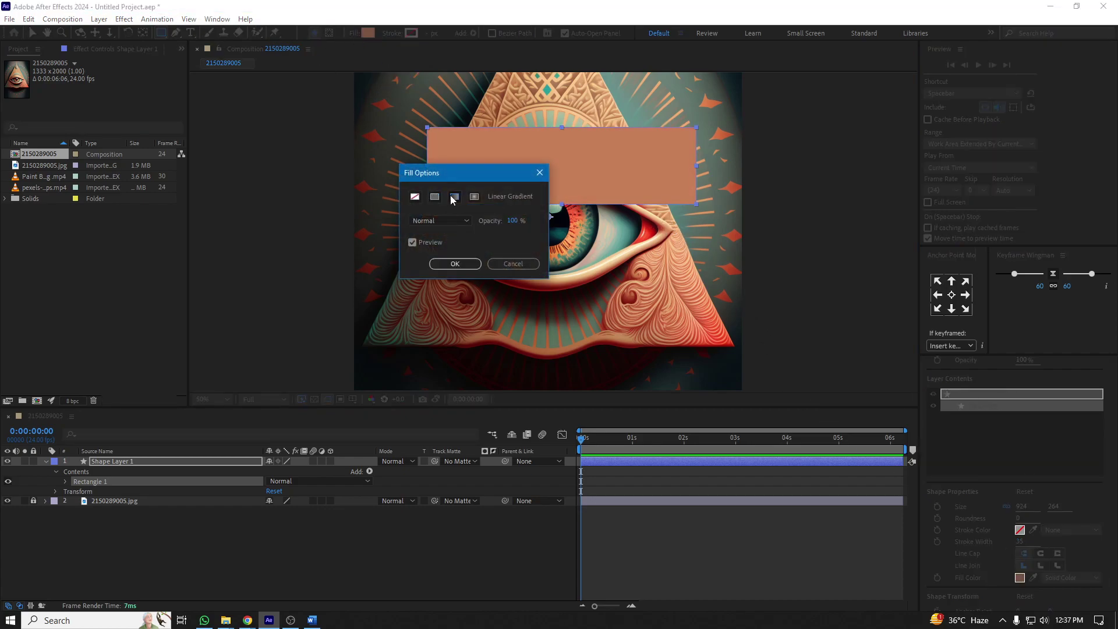
pyautogui.click(463, 266)
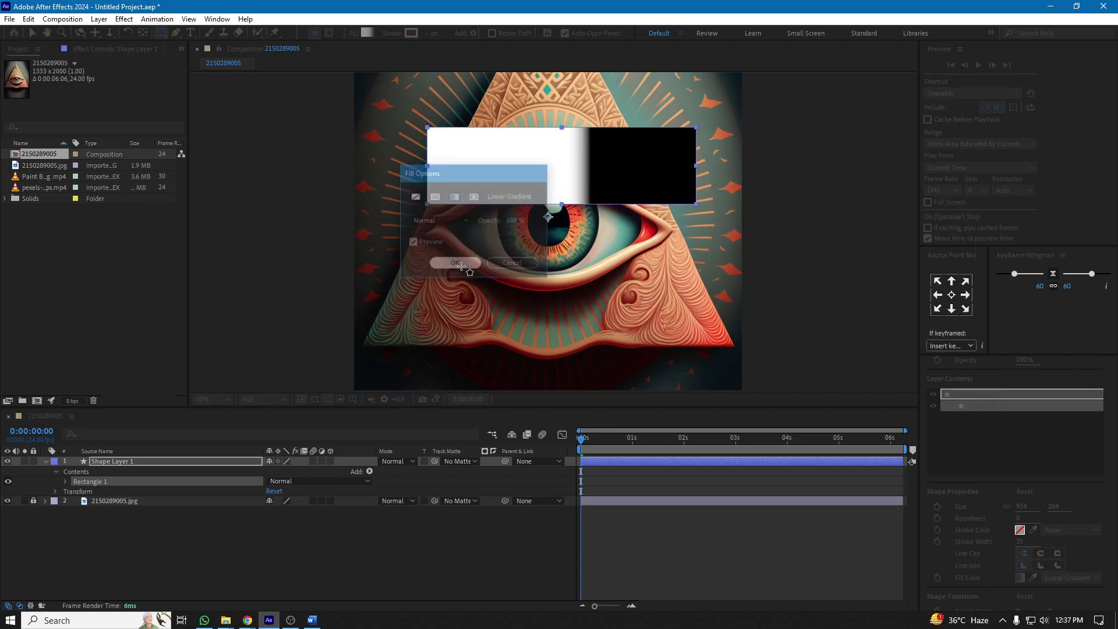
pyautogui.click(65, 482)
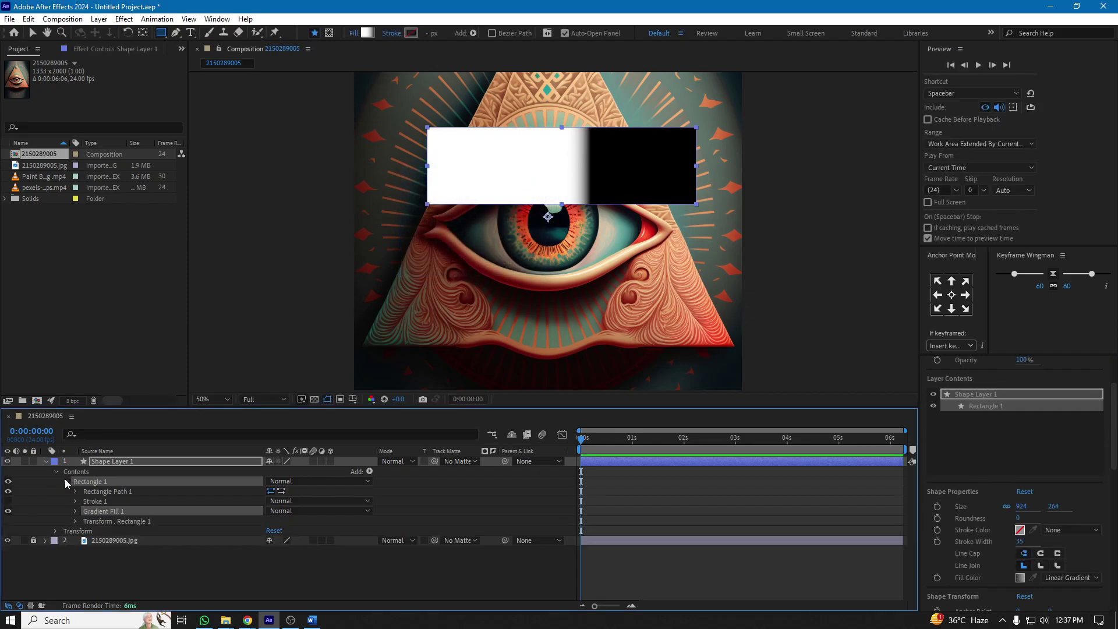
pyautogui.click(75, 511)
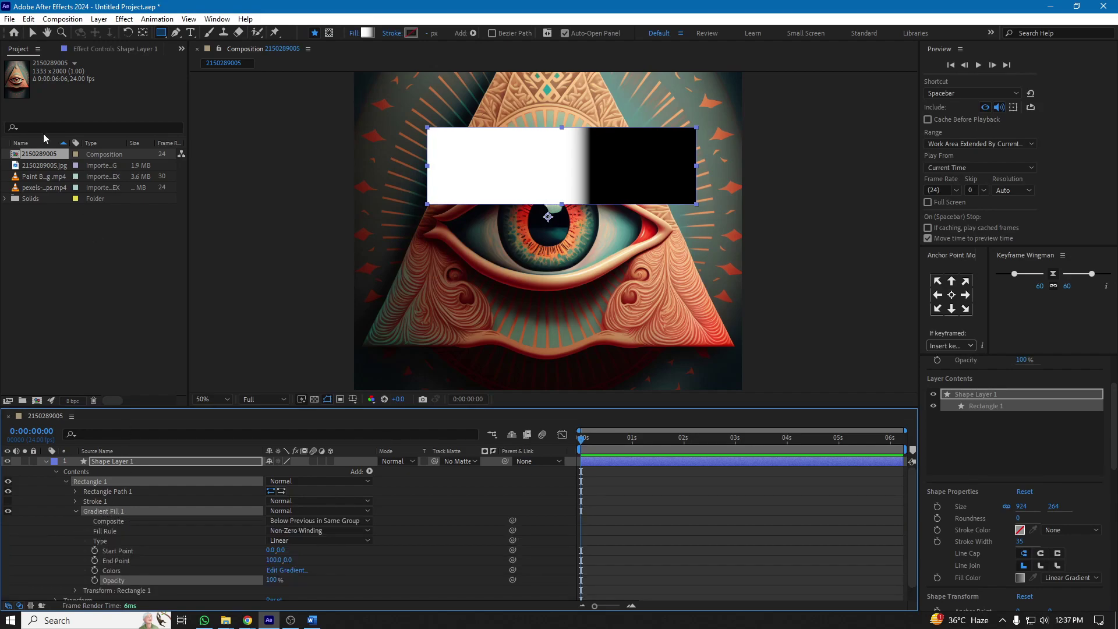
# Turn the rectangle's gradient vertical by placing its end point at about -4, 126 and its start point at about -18, -306
pyautogui.click(32, 33)
pyautogui.moveTo(591, 182); pyautogui.dragTo(553, 206)
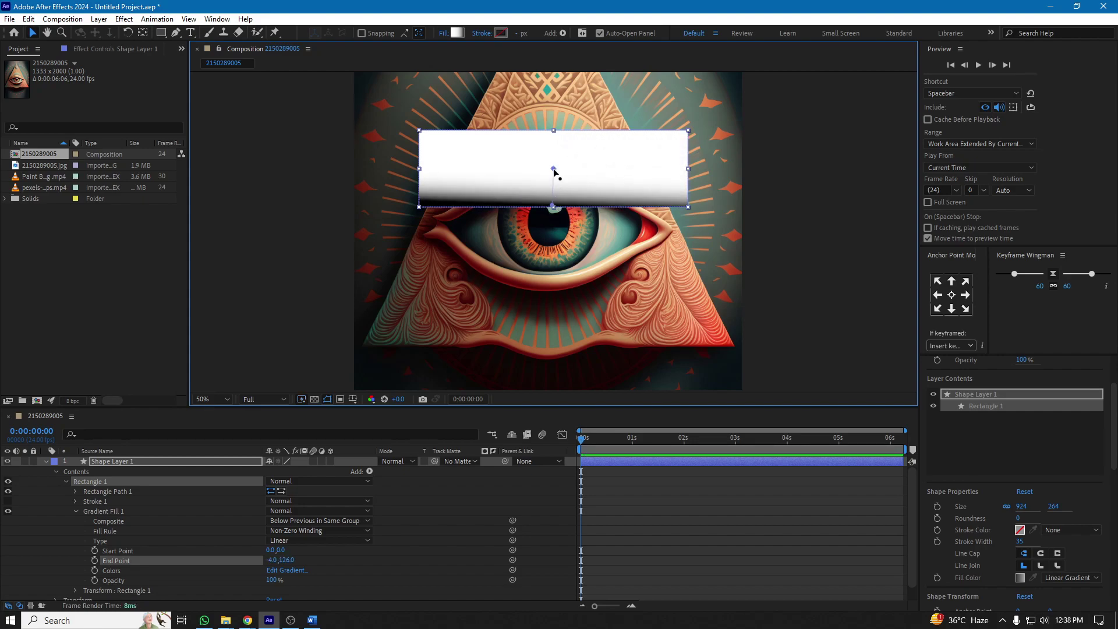
pyautogui.moveTo(554, 164); pyautogui.dragTo(549, 82)
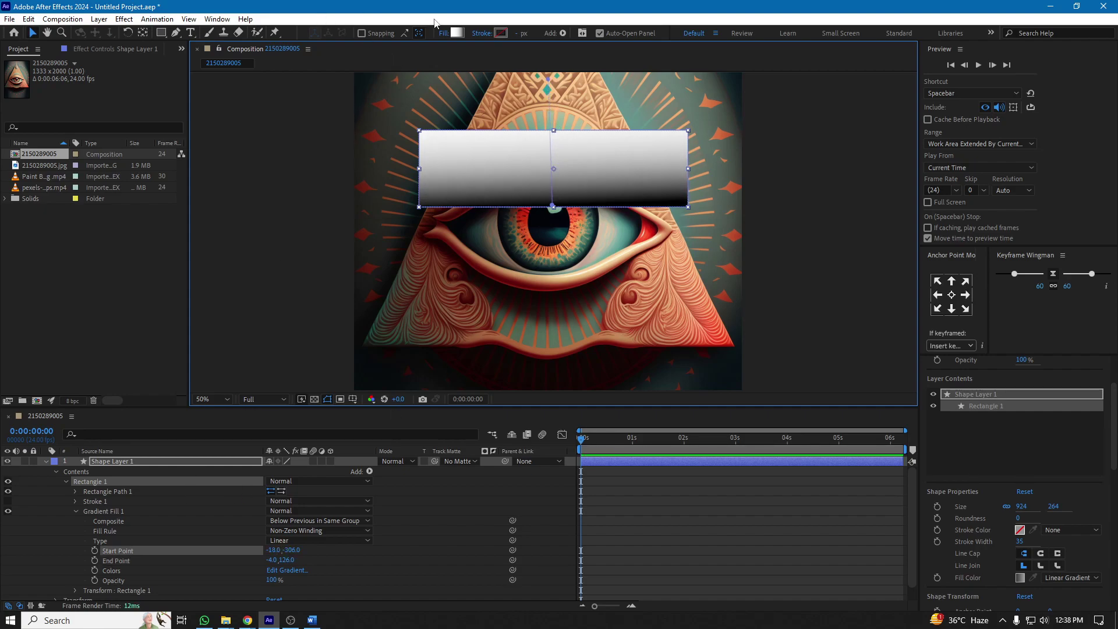
# Set the gradient's black colour stop to dark brown 271608, then swap the stops so brown is at 0% and white at 100%
pyautogui.click(464, 34)
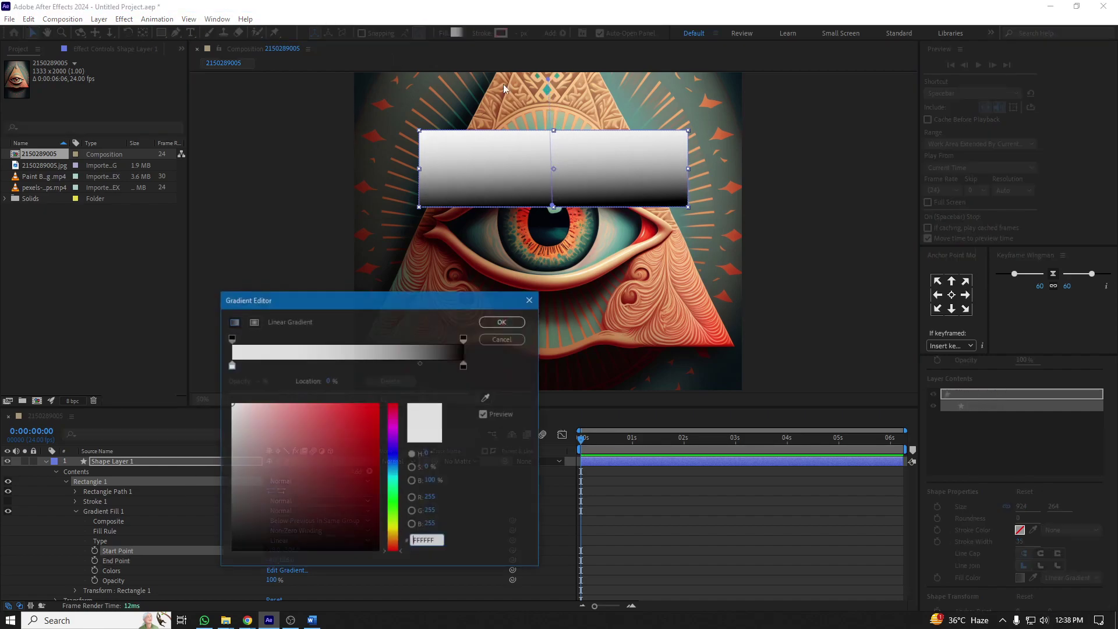
pyautogui.click(464, 367)
pyautogui.click(488, 399)
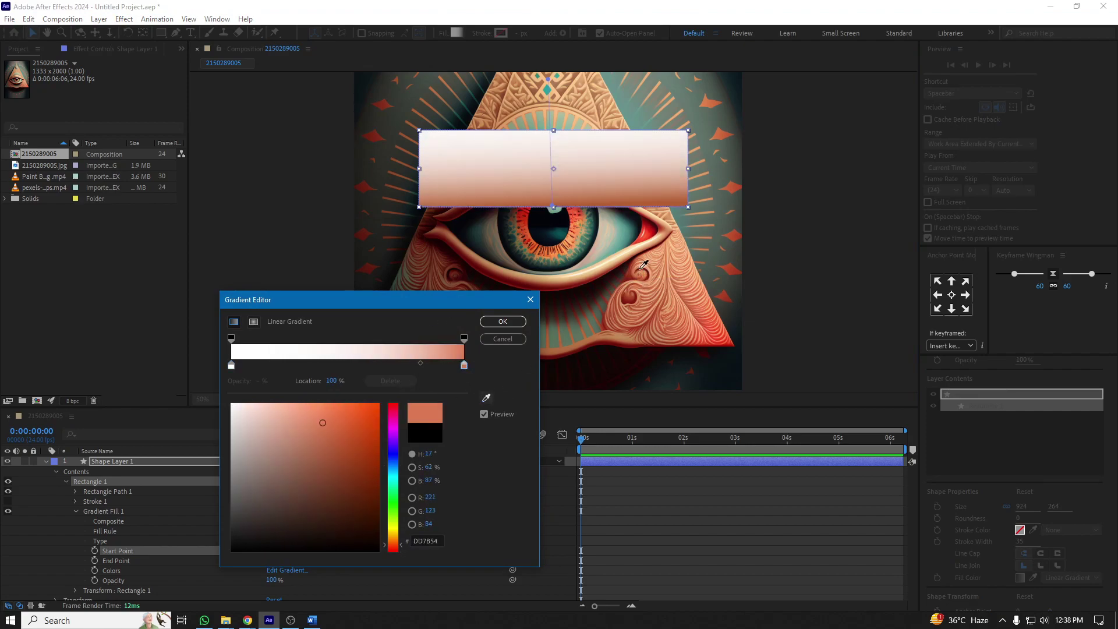
pyautogui.click(641, 254)
pyautogui.moveTo(320, 442); pyautogui.dragTo(349, 529)
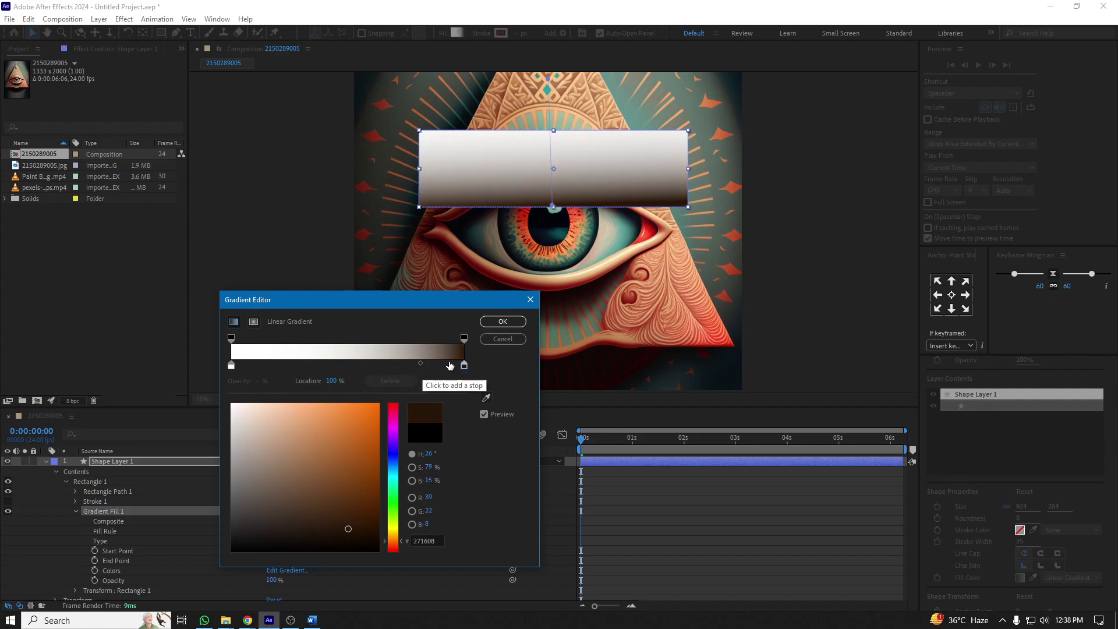
pyautogui.moveTo(464, 366)
pyautogui.mouseDown()
pyautogui.moveTo(280, 365)
pyautogui.moveTo(464, 365)
pyautogui.mouseUp()
pyautogui.moveTo(282, 365); pyautogui.dragTo(239, 365)
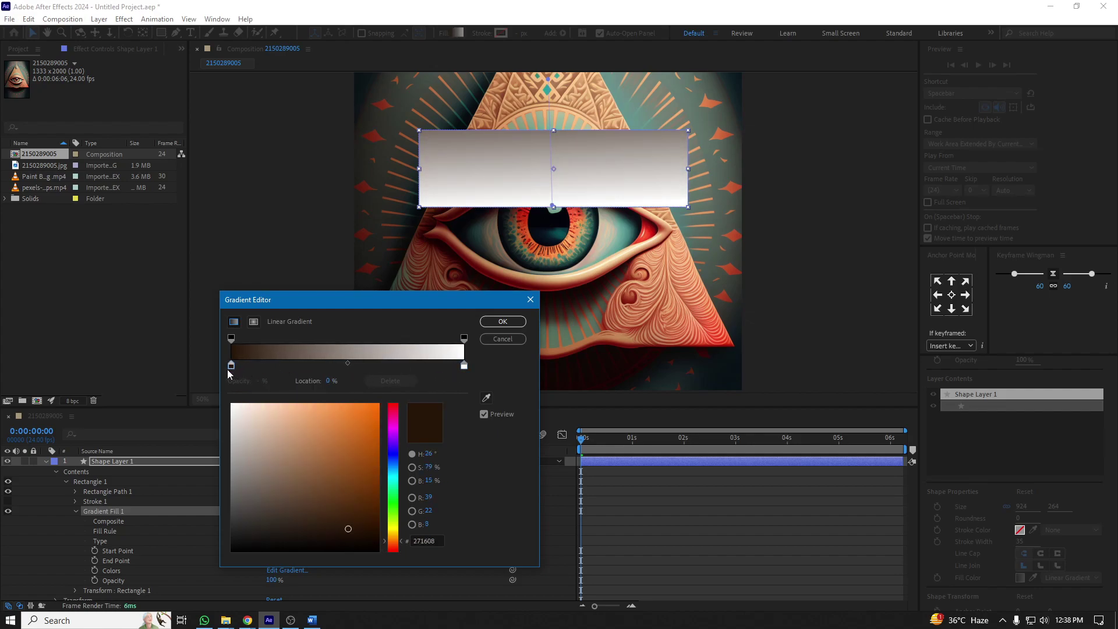
# Set the gradient's 100% colour stop to a tan sampled from the image, D4A171, and apply the gradient
pyautogui.click(465, 365)
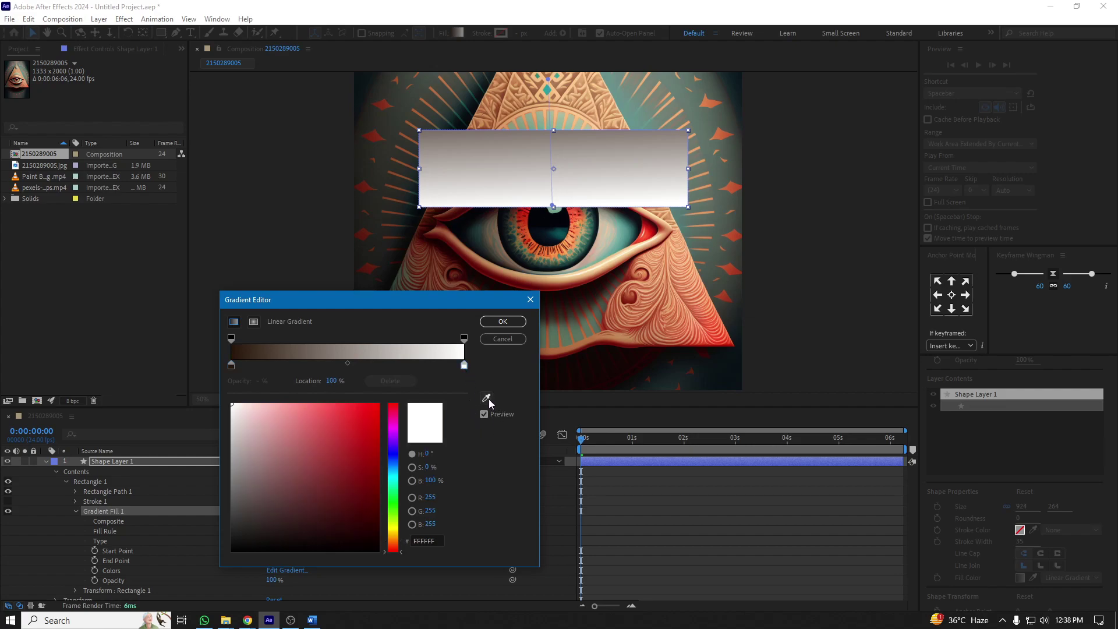
pyautogui.click(487, 398)
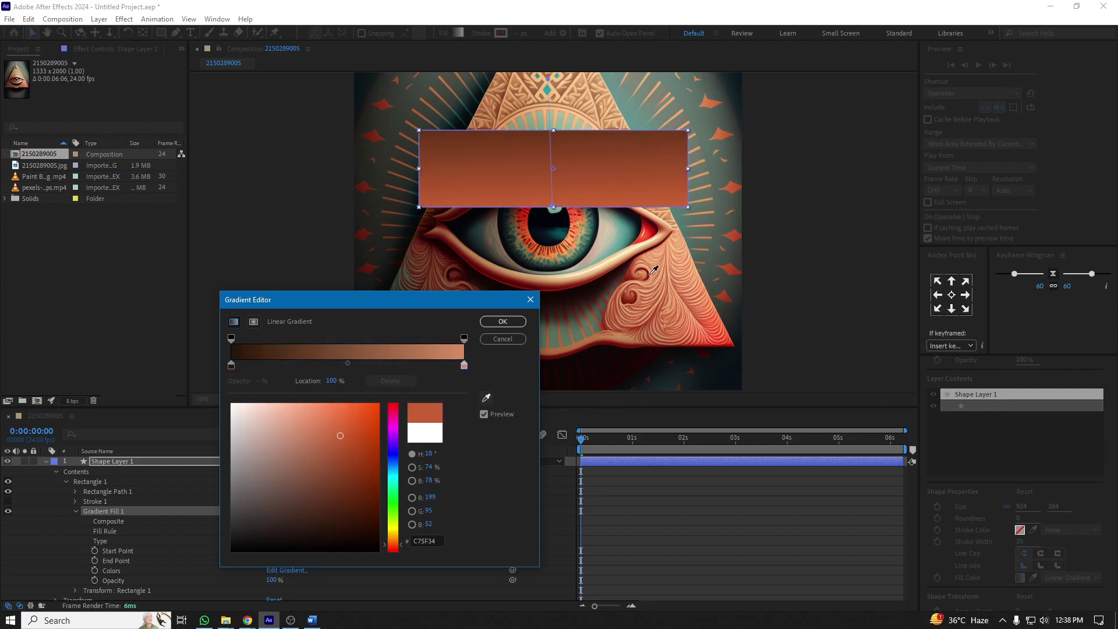
pyautogui.moveTo(461, 305); pyautogui.dragTo(311, 237)
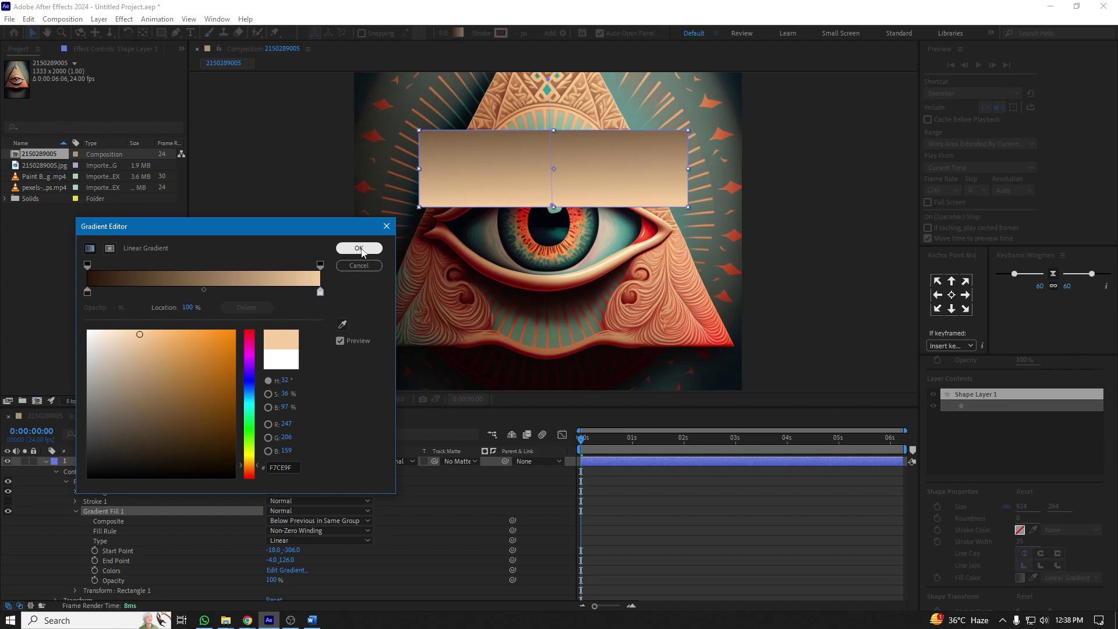
pyautogui.click(320, 292)
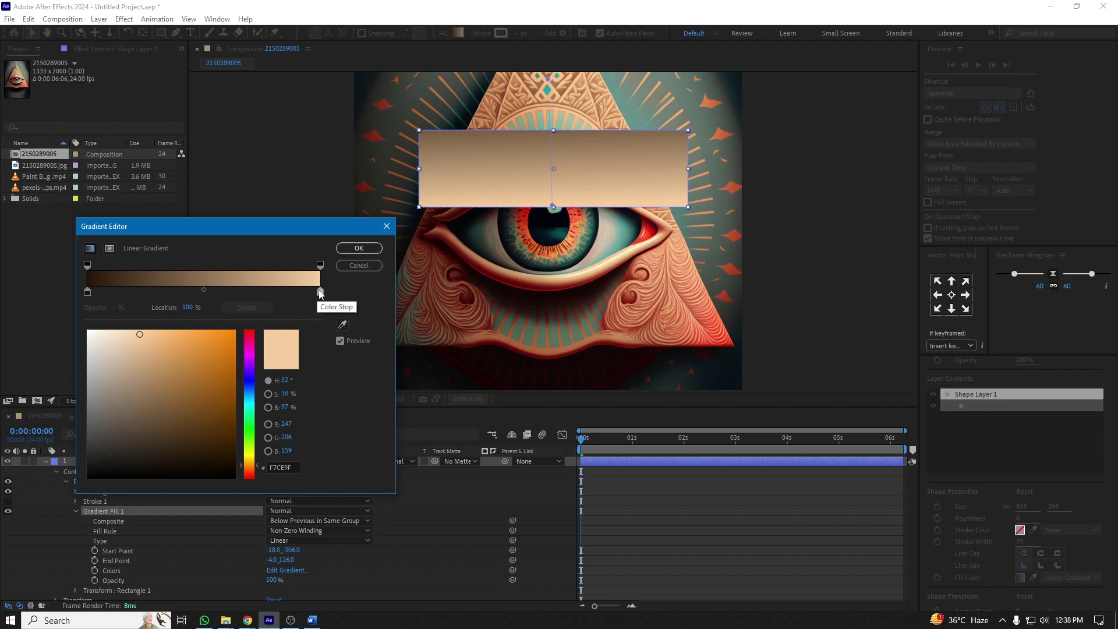
pyautogui.click(342, 324)
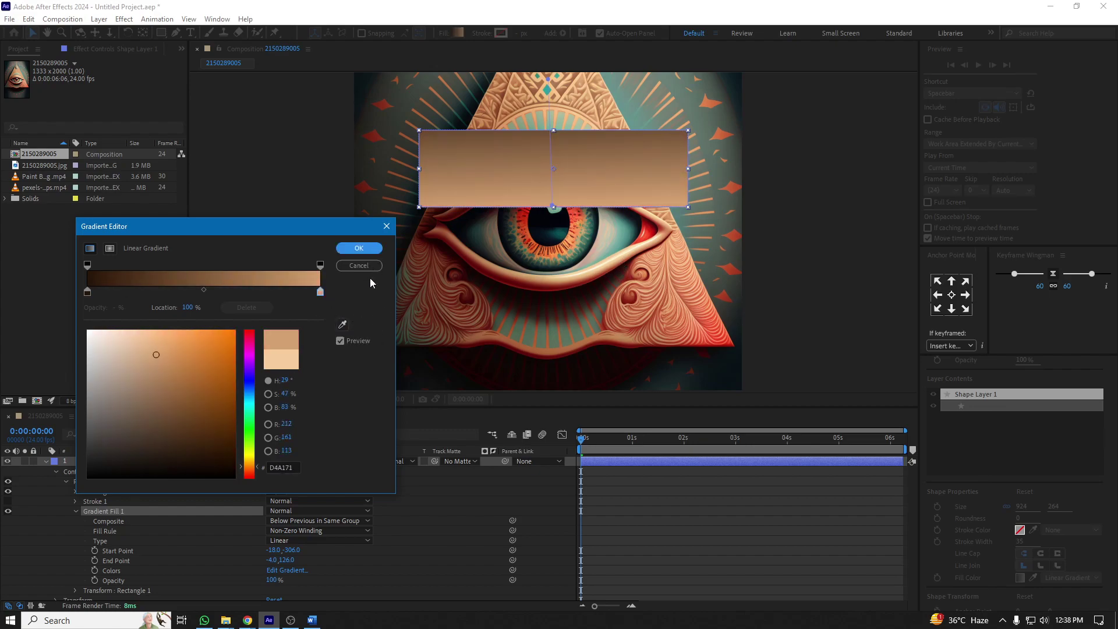
pyautogui.click(87, 293)
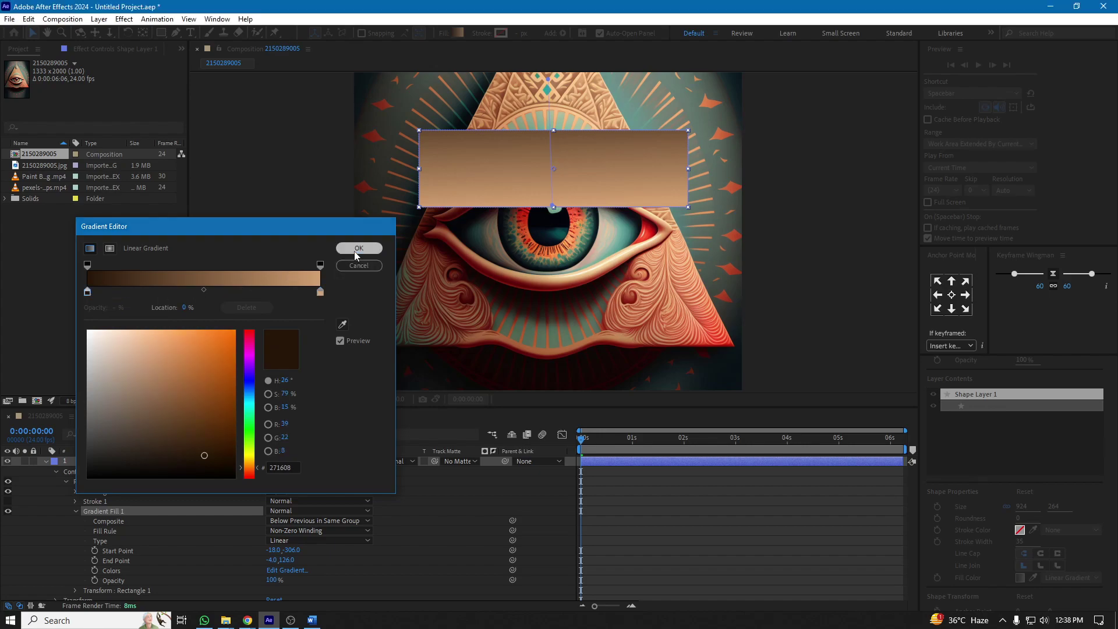
pyautogui.click(359, 249)
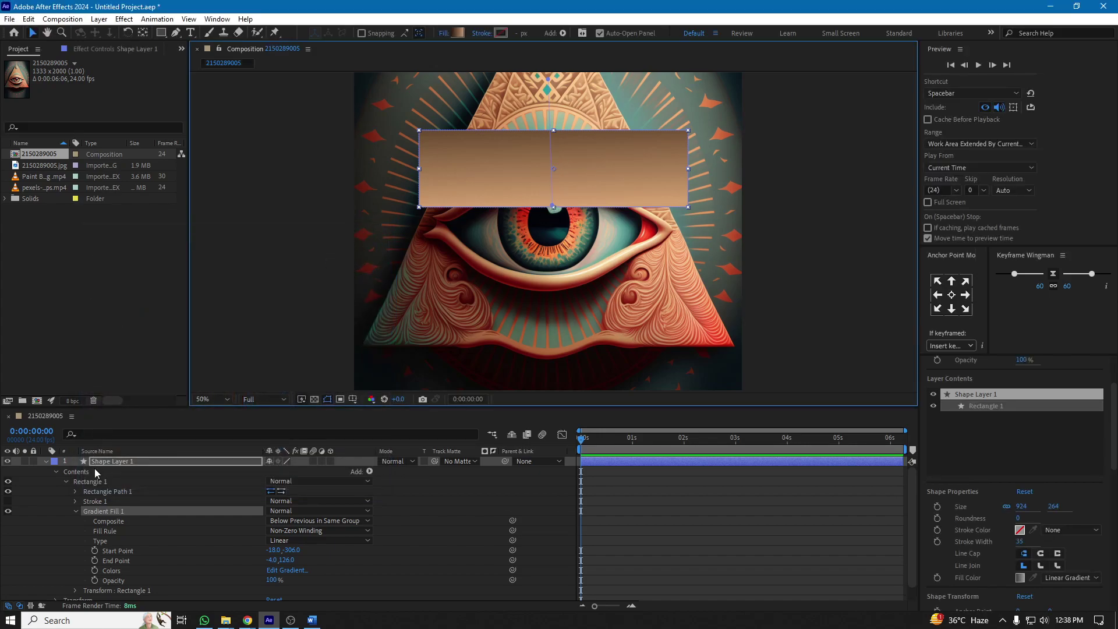
# Set the gradient's start point to about 2, -164 and move the rectangle down over the upper half of the eye
pyautogui.click(108, 513)
pyautogui.moveTo(555, 170); pyautogui.dragTo(551, 168)
pyautogui.moveTo(544, 79); pyautogui.dragTo(549, 119)
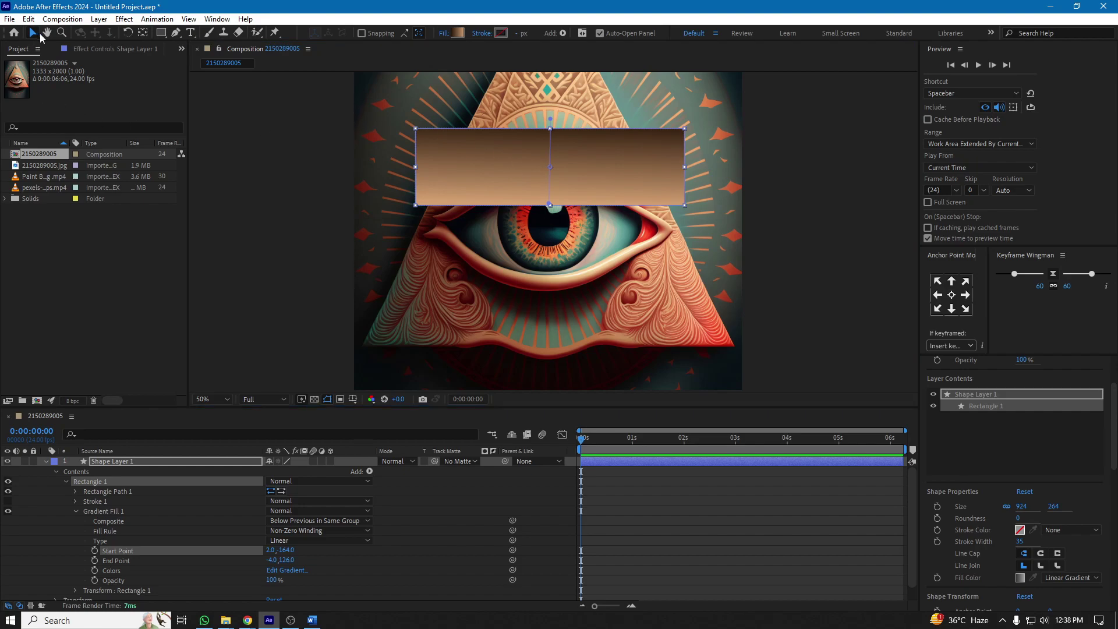
pyautogui.moveTo(612, 173); pyautogui.dragTo(620, 208)
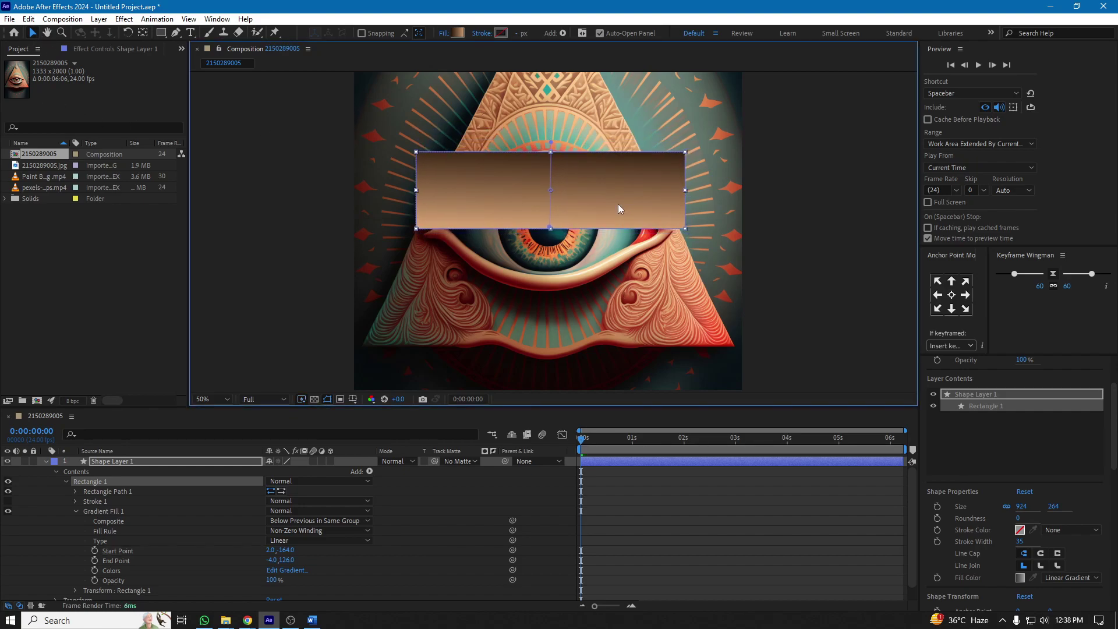
# Move the rectangle layer's anchor point to its top centre and duplicate the layer
pyautogui.click(47, 462)
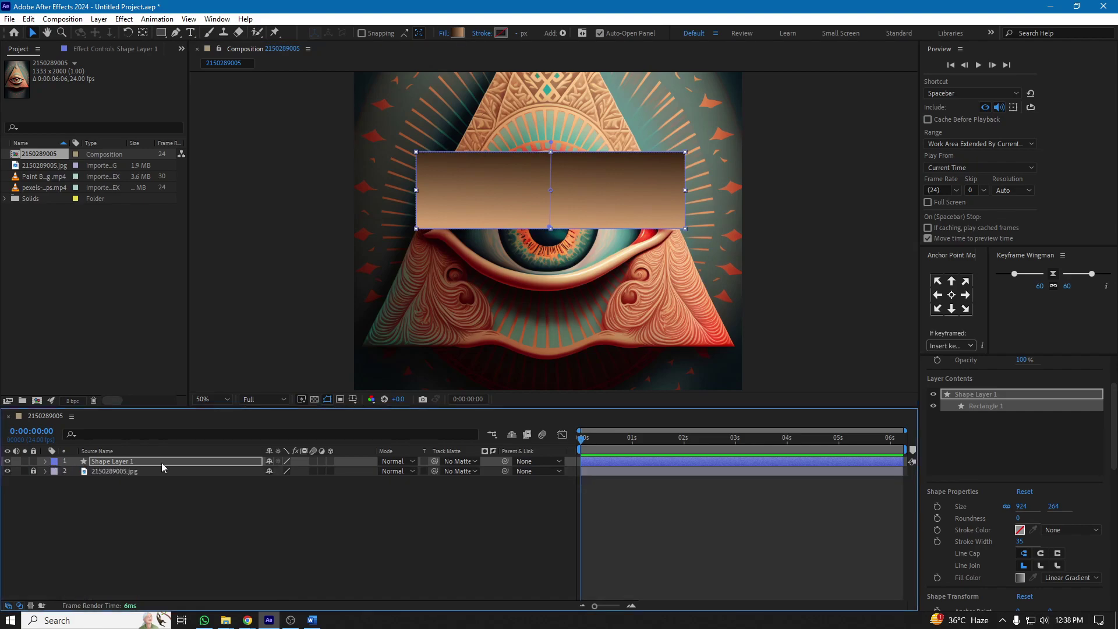
pyautogui.click(951, 283)
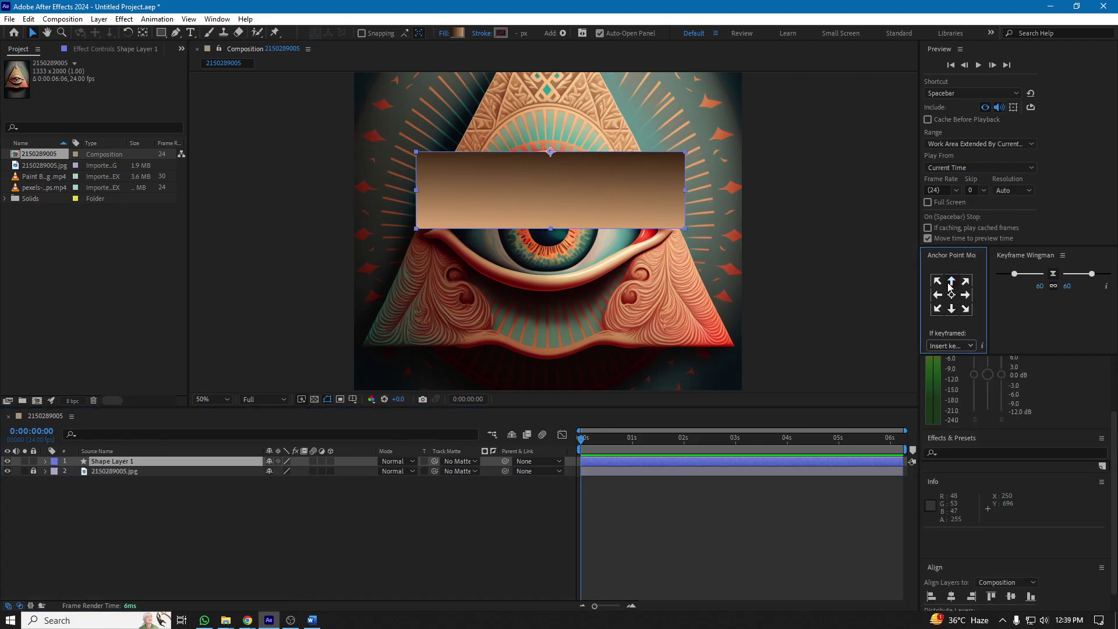
pyautogui.click(121, 463)
pyautogui.hotkey('ctrl', 'd')
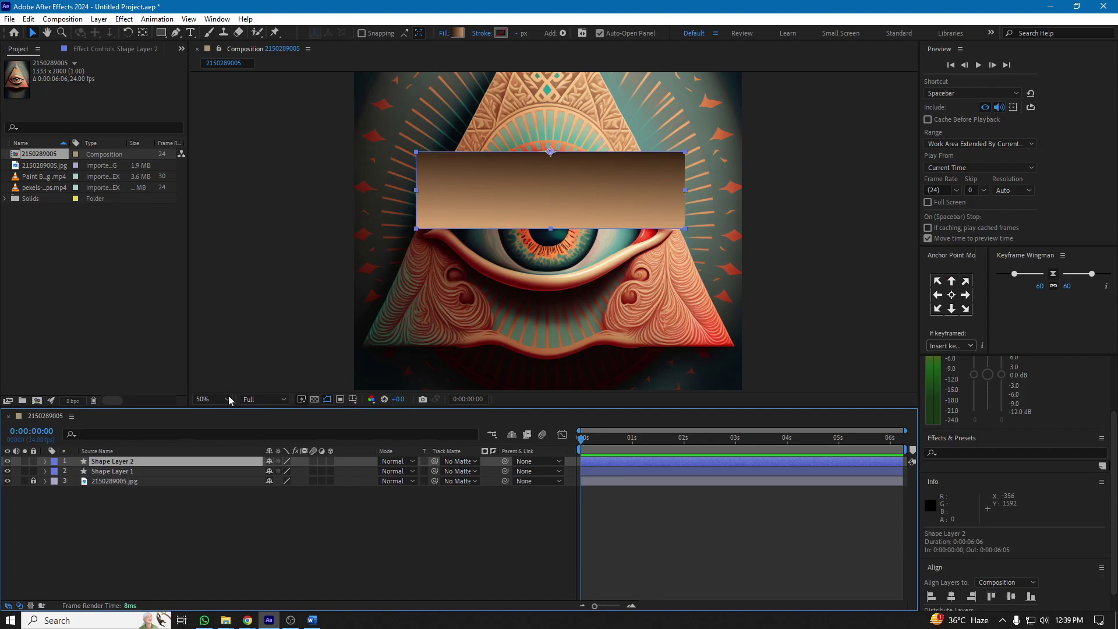
# Rotate the duplicate rectangle -180° and place it just below the original, at position 674, 1310
pyautogui.moveTo(541, 190); pyautogui.dragTo(543, 270)
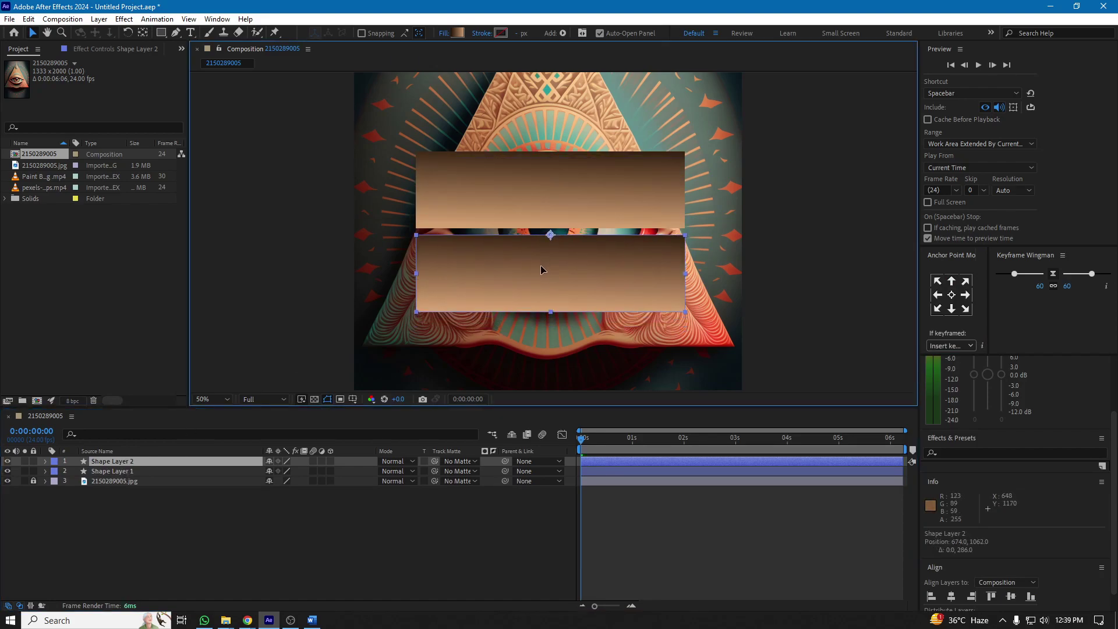
pyautogui.press('Up')
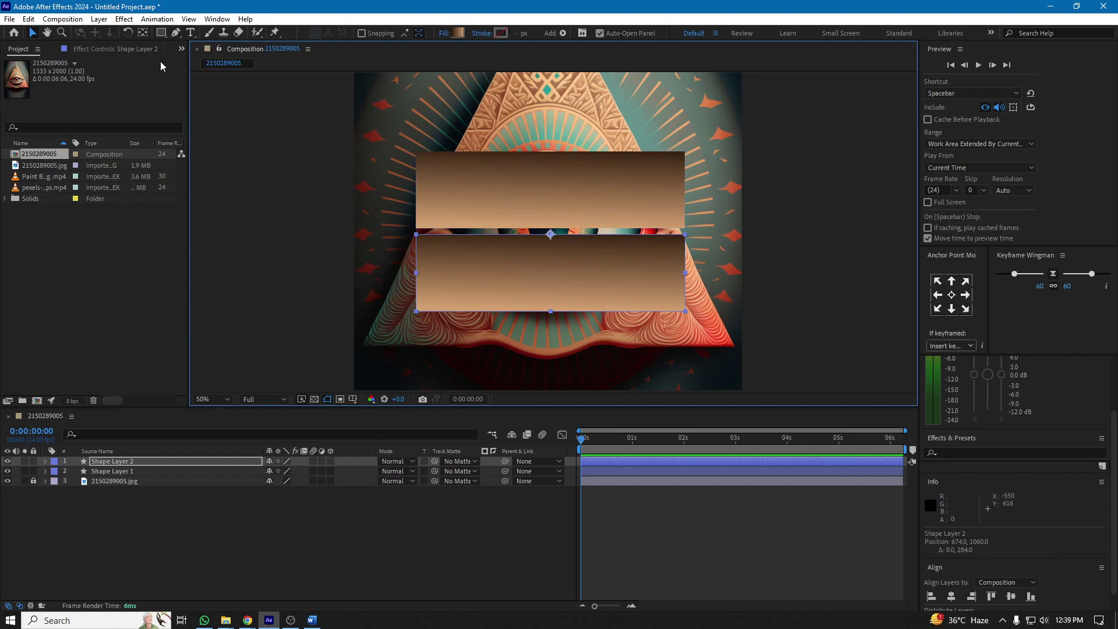
pyautogui.click(128, 32)
pyautogui.moveTo(501, 326); pyautogui.dragTo(711, 150)
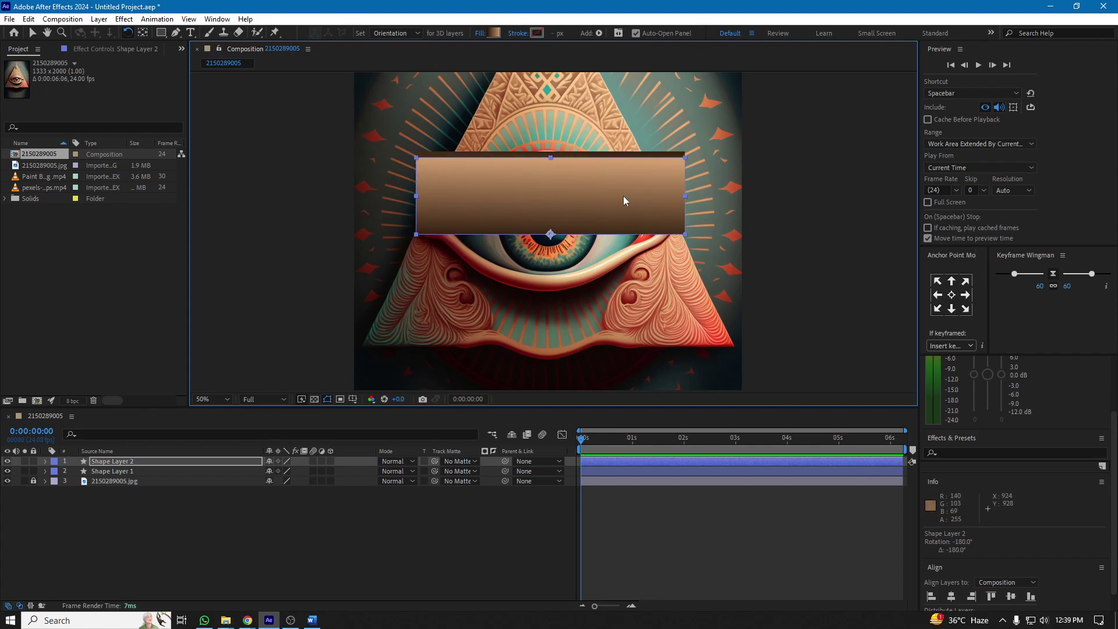
pyautogui.press('v')
pyautogui.moveTo(624, 199); pyautogui.dragTo(627, 268)
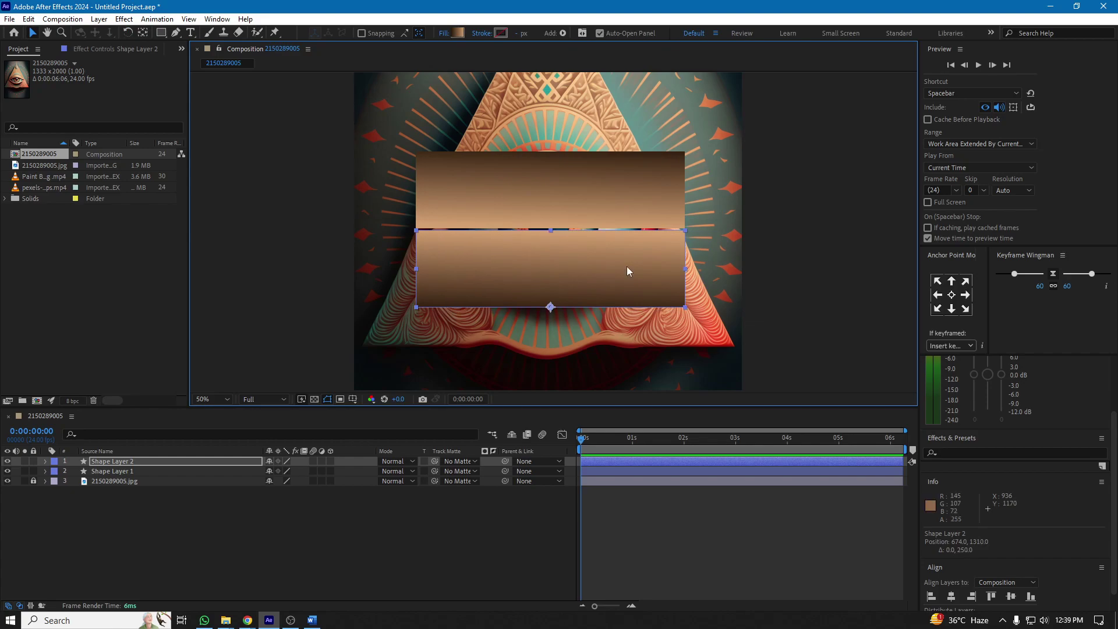
# Hide both rectangle layers and trace the upper eyelid's inner edge with the Pen tool, from the left eye corner towards the right
pyautogui.moveTo(7, 461); pyautogui.dragTo(7, 471)
pyautogui.click(168, 489)
pyautogui.click(176, 32)
pyautogui.press('.')
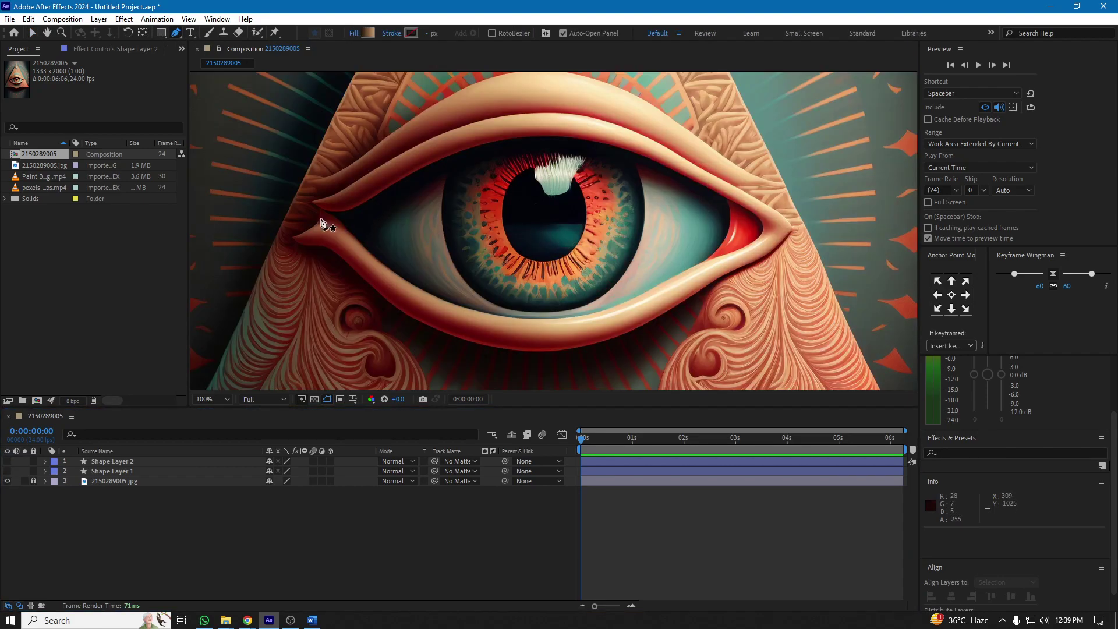
pyautogui.click(326, 211)
pyautogui.moveTo(365, 200); pyautogui.dragTo(402, 179)
pyautogui.moveTo(510, 138); pyautogui.dragTo(558, 139)
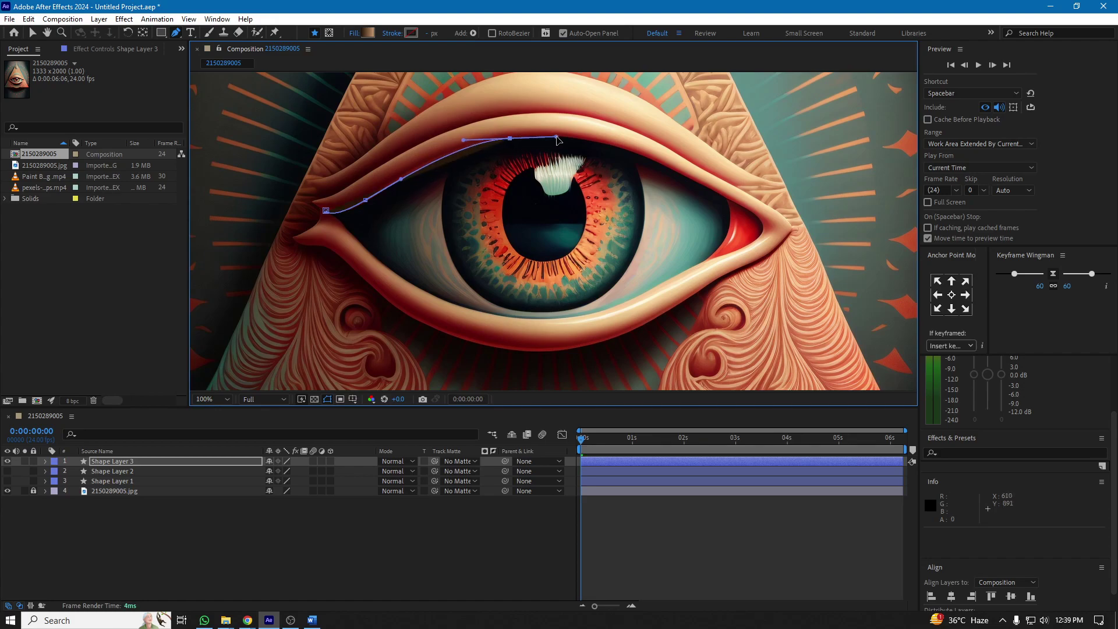
pyautogui.moveTo(641, 156); pyautogui.dragTo(679, 171)
pyautogui.click(728, 202)
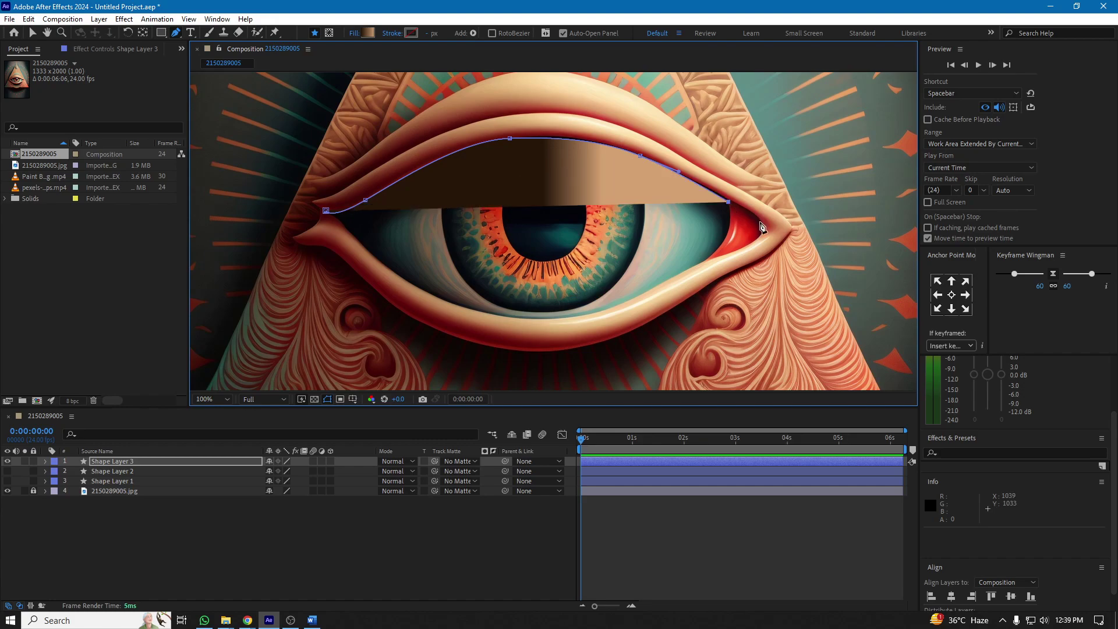
# Continue the path around the right eye corner and along the lower eyelid, closing it at the left corner
pyautogui.moveTo(763, 229); pyautogui.dragTo(756, 249)
pyautogui.click(700, 265)
pyautogui.click(678, 277)
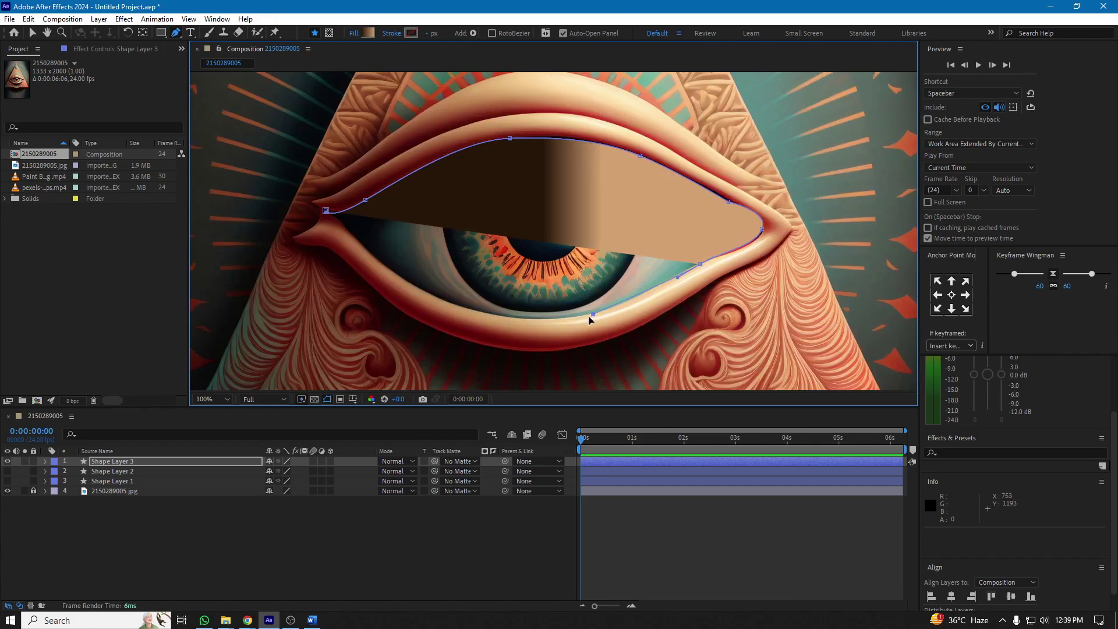
pyautogui.moveTo(593, 314); pyautogui.dragTo(556, 324)
pyautogui.moveTo(454, 307); pyautogui.dragTo(420, 290)
pyautogui.moveTo(362, 244); pyautogui.dragTo(331, 201)
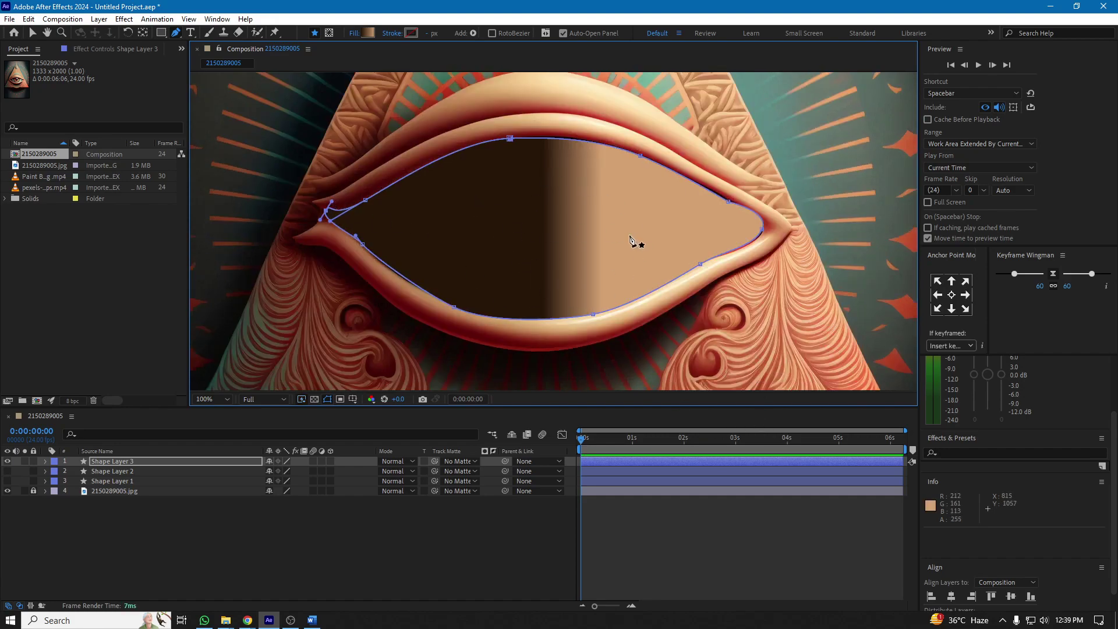
# Change the eye-shaped path's fill from the linear gradient to a solid orange-brown colour
pyautogui.click(366, 33)
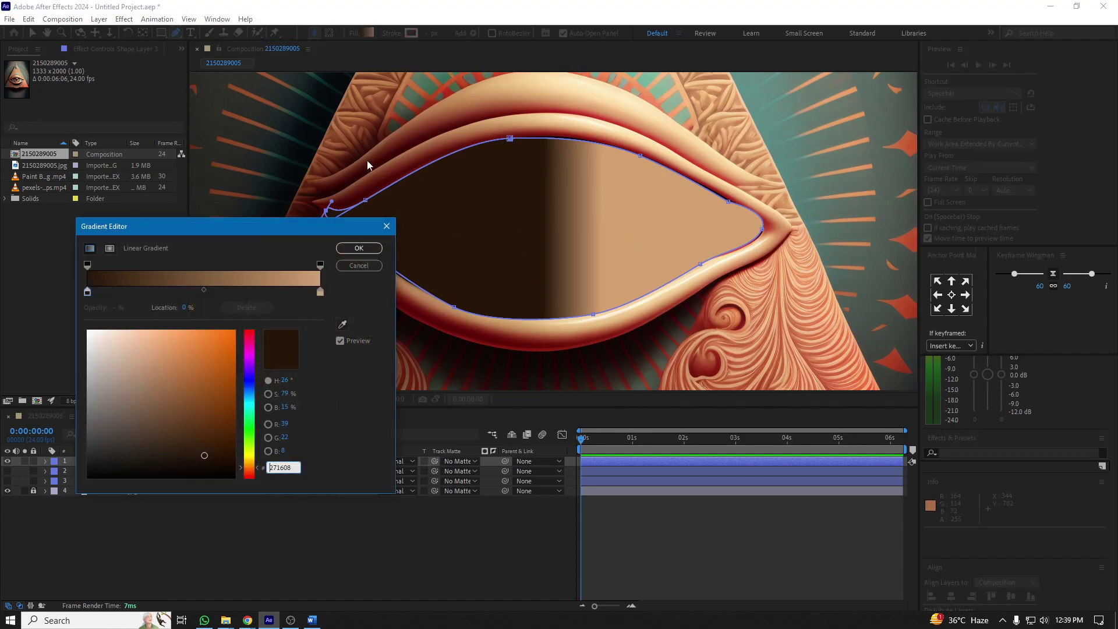
pyautogui.click(386, 226)
pyautogui.click(353, 34)
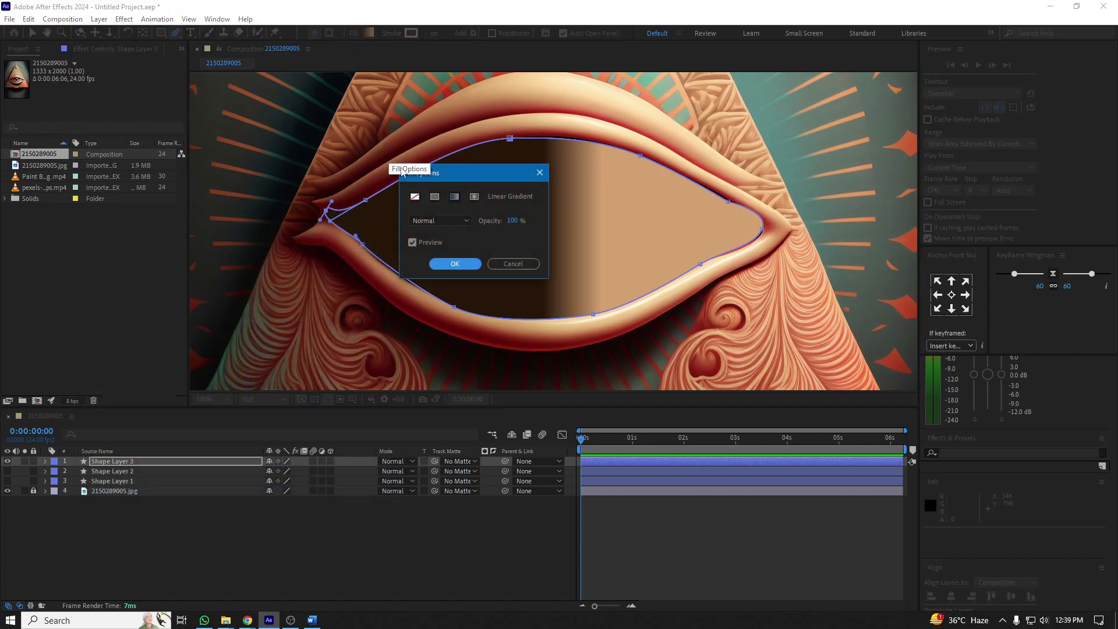
pyautogui.click(434, 197)
pyautogui.click(455, 264)
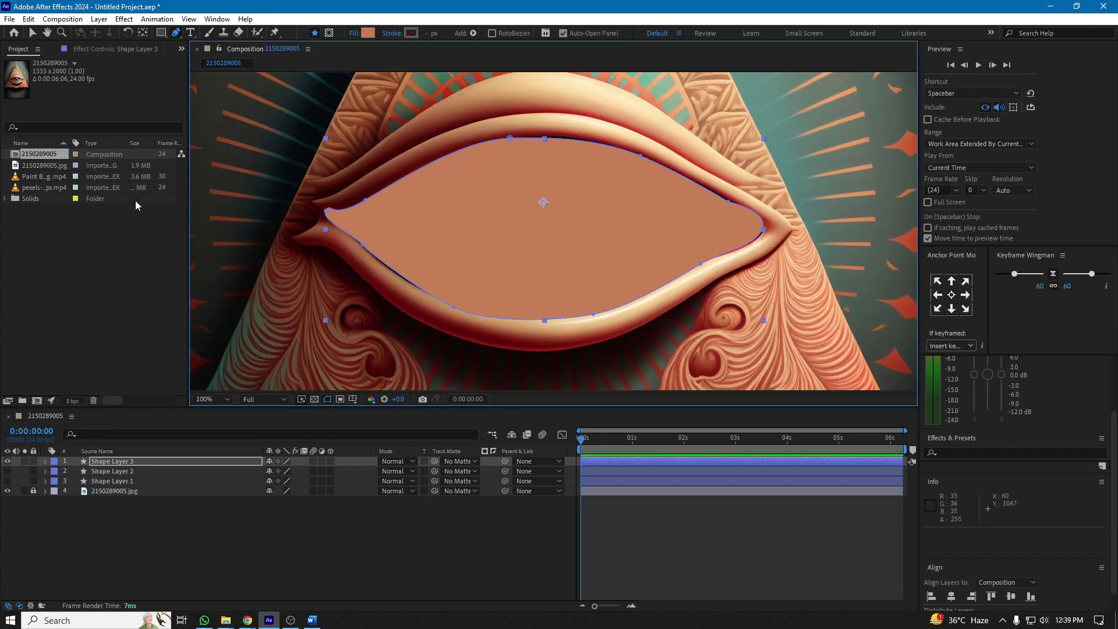
# Hide the eye-shaped layer and show both gradient rectangle layers
pyautogui.click(30, 36)
pyautogui.click(107, 462)
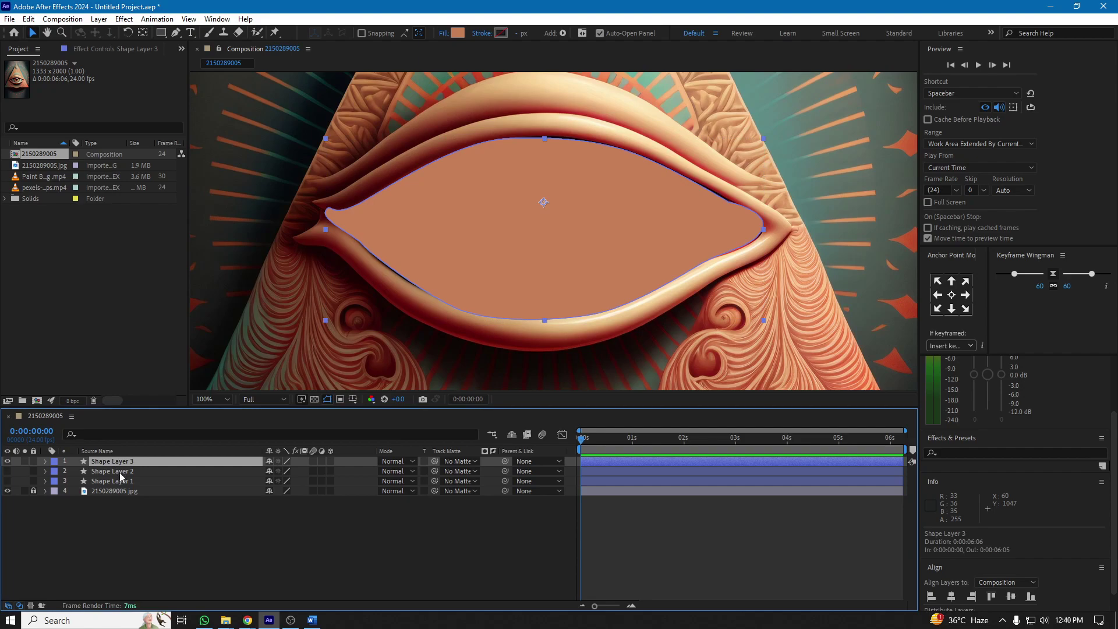
pyautogui.click(124, 471)
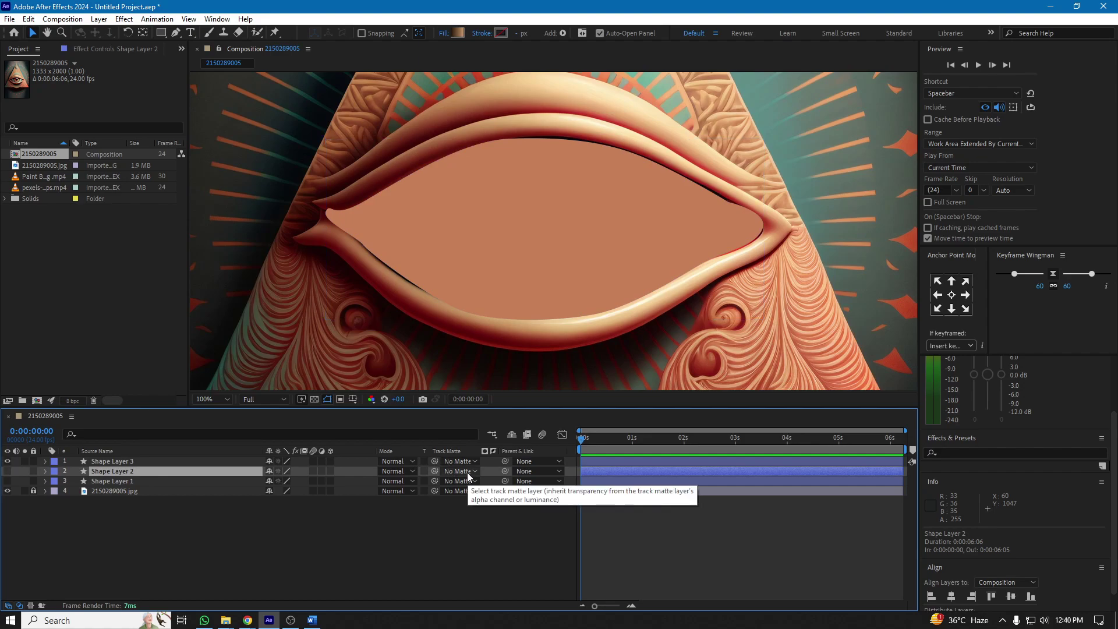
pyautogui.click(7, 461)
pyautogui.moveTo(7, 471); pyautogui.dragTo(7, 481)
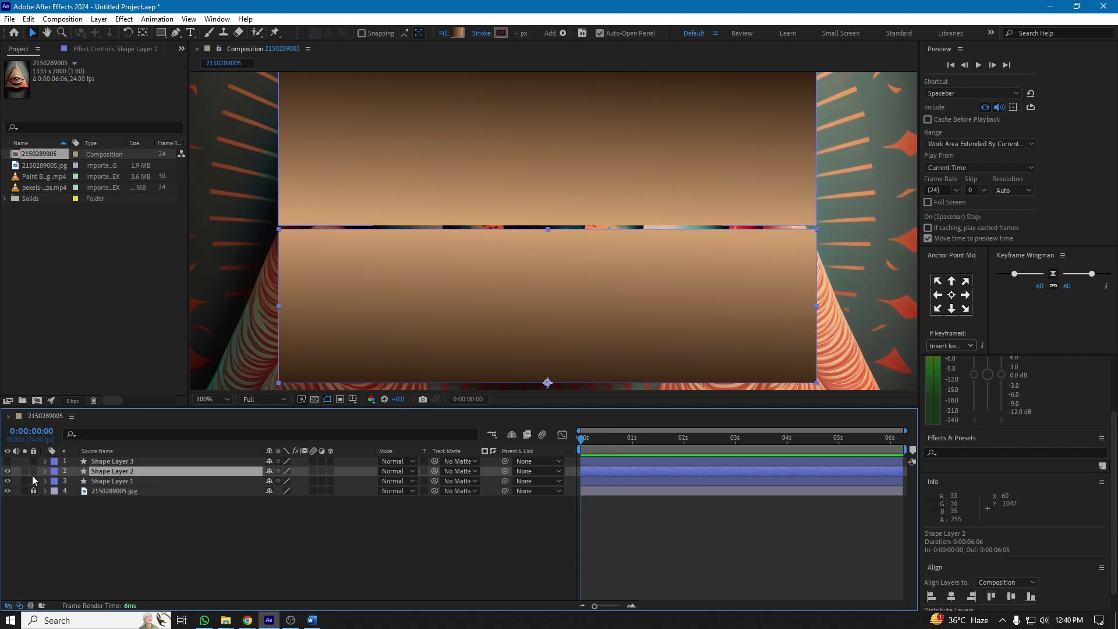
# Reveal the Position property of both rectangle layers and move the lower rectangle up to 674, 1303 to close the gap
pyautogui.keyDown('ctrl'); pyautogui.click(123, 481); pyautogui.keyUp('ctrl')
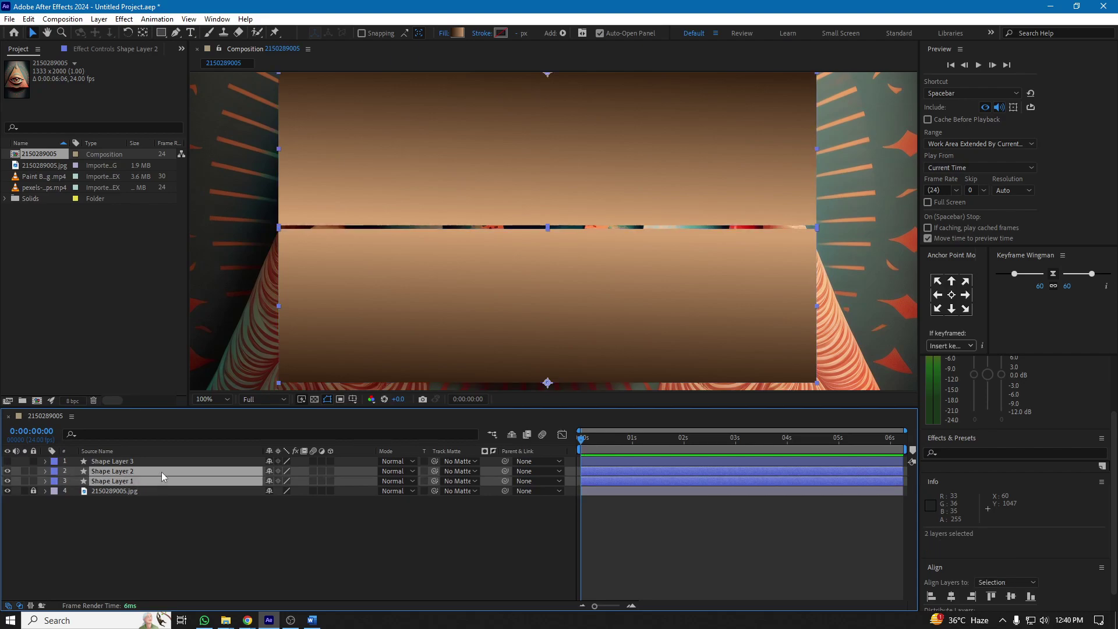
pyautogui.press('p')
pyautogui.click(239, 269)
pyautogui.click(460, 267)
pyautogui.moveTo(567, 327); pyautogui.dragTo(564, 325)
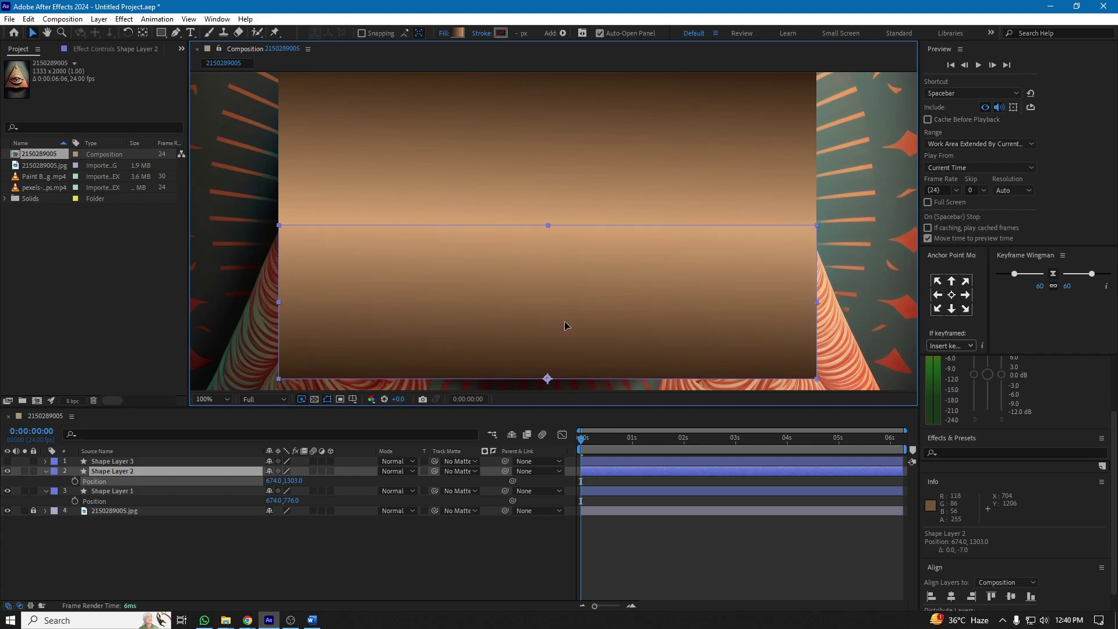
# Enable Position keyframing for both gradient rectangle layers at 0:00:00:00
pyautogui.click(865, 231)
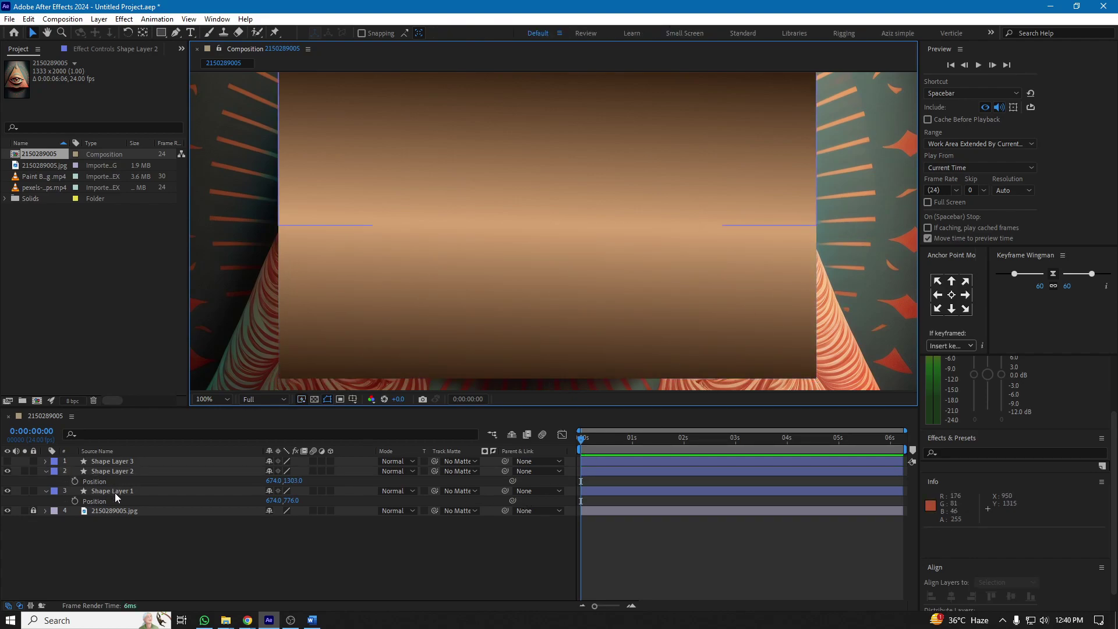
pyautogui.moveTo(584, 439); pyautogui.dragTo(566, 438)
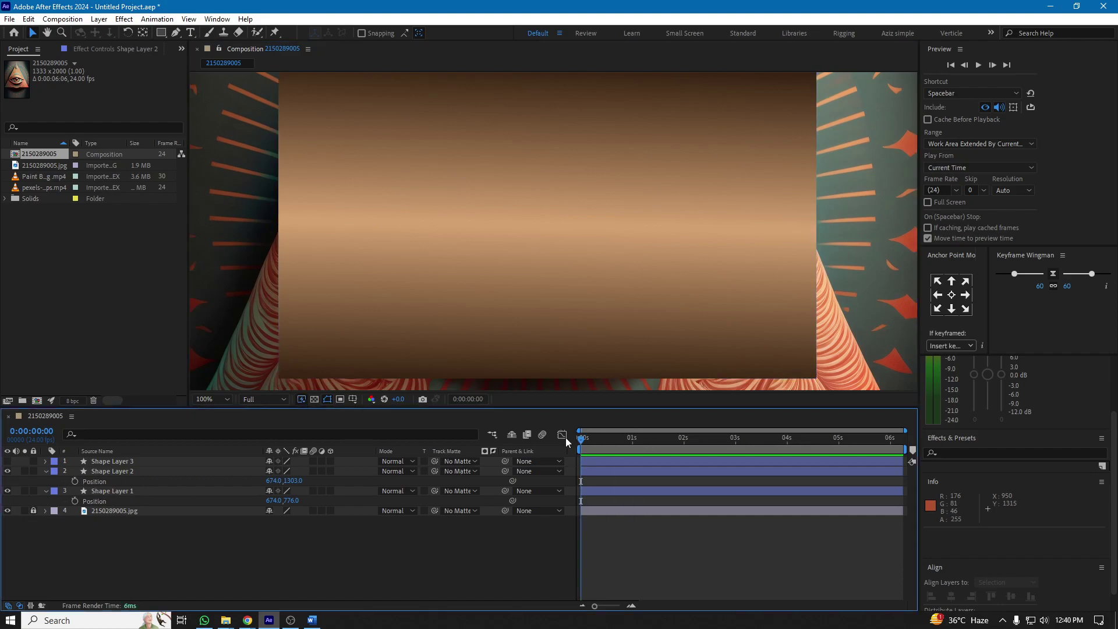
pyautogui.click(75, 482)
pyautogui.click(75, 501)
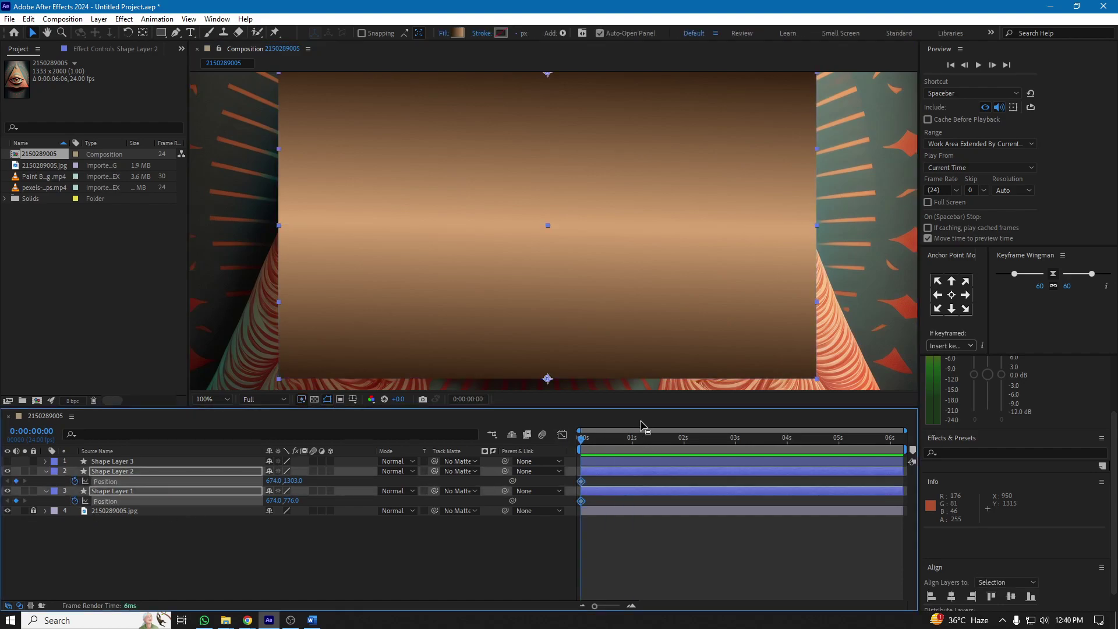
# At 0:00:00:12, open the lids by moving the lower rectangle down to 674, 1481 and the upper one up to 674, 578
pyautogui.click(599, 438)
pyautogui.moveTo(606, 441); pyautogui.dragTo(610, 441)
pyautogui.click(860, 264)
pyautogui.scroll(-1, 699, 234)
pyautogui.moveTo(591, 262); pyautogui.dragTo(590, 316)
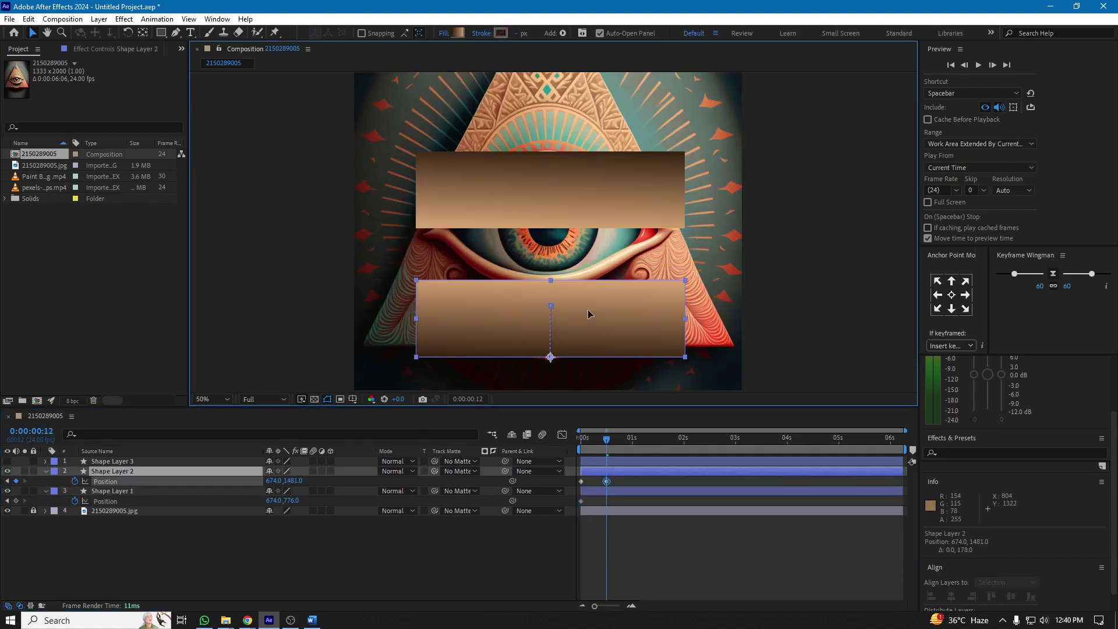
pyautogui.click(587, 212)
pyautogui.moveTo(587, 189); pyautogui.dragTo(589, 134)
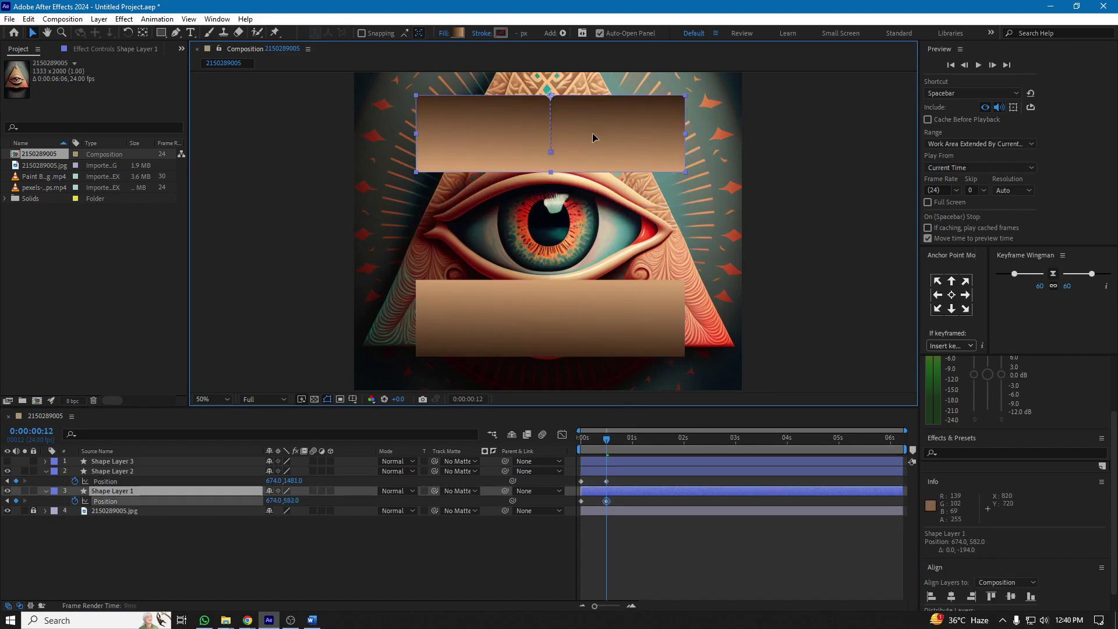
# Add Position keyframes to both rectangle layers at 0:00:01:23 to hold the open-lid pose
pyautogui.moveTo(617, 449); pyautogui.dragTo(682, 447)
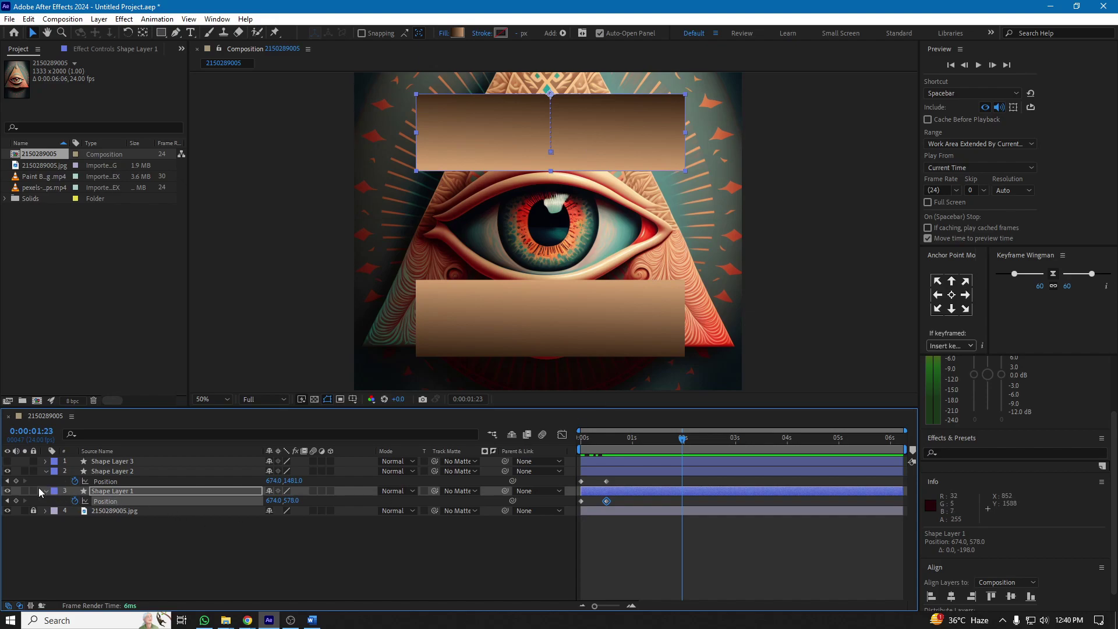
pyautogui.click(16, 482)
pyautogui.click(16, 502)
# Try to close the lids manually at 0:00:02:06 by moving the upper and lower rectangles together, and undo the moves
pyautogui.moveTo(631, 444); pyautogui.dragTo(701, 455)
pyautogui.moveTo(607, 135); pyautogui.dragTo(607, 176)
pyautogui.hotkey('ctrl', 'z')
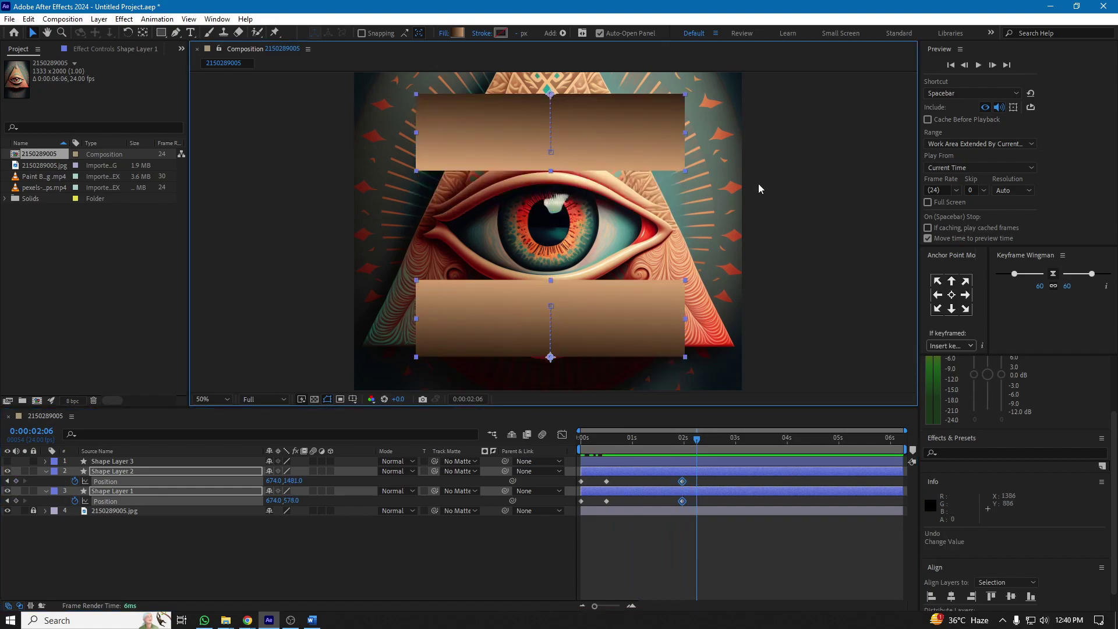
pyautogui.moveTo(592, 132); pyautogui.dragTo(592, 189)
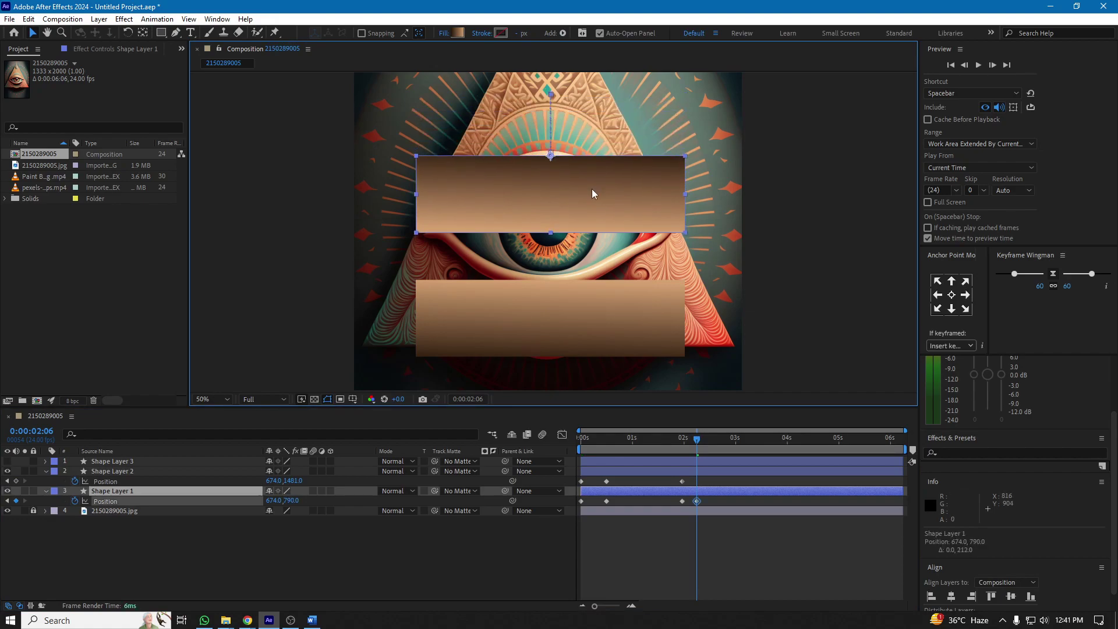
pyautogui.moveTo(617, 320); pyautogui.dragTo(609, 275)
pyautogui.hotkey('ctrl', 'z')
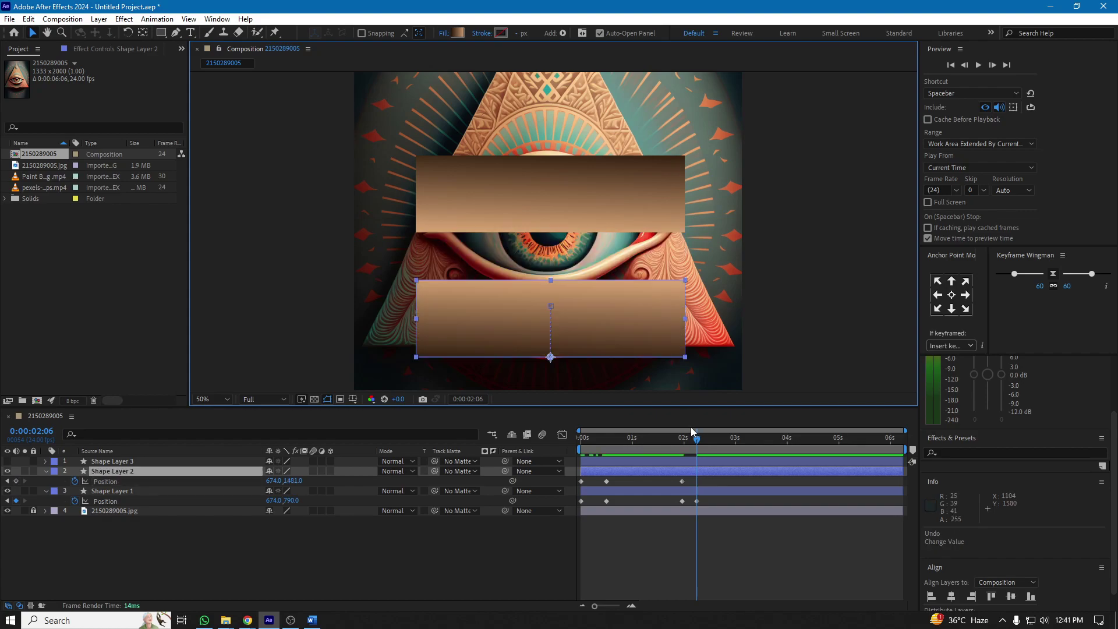
pyautogui.hotkey('ctrl', 'z')
# Try to copy the first Position keyframes of both rectangle layers together
pyautogui.moveTo(608, 442); pyautogui.dragTo(579, 444)
pyautogui.click(581, 481)
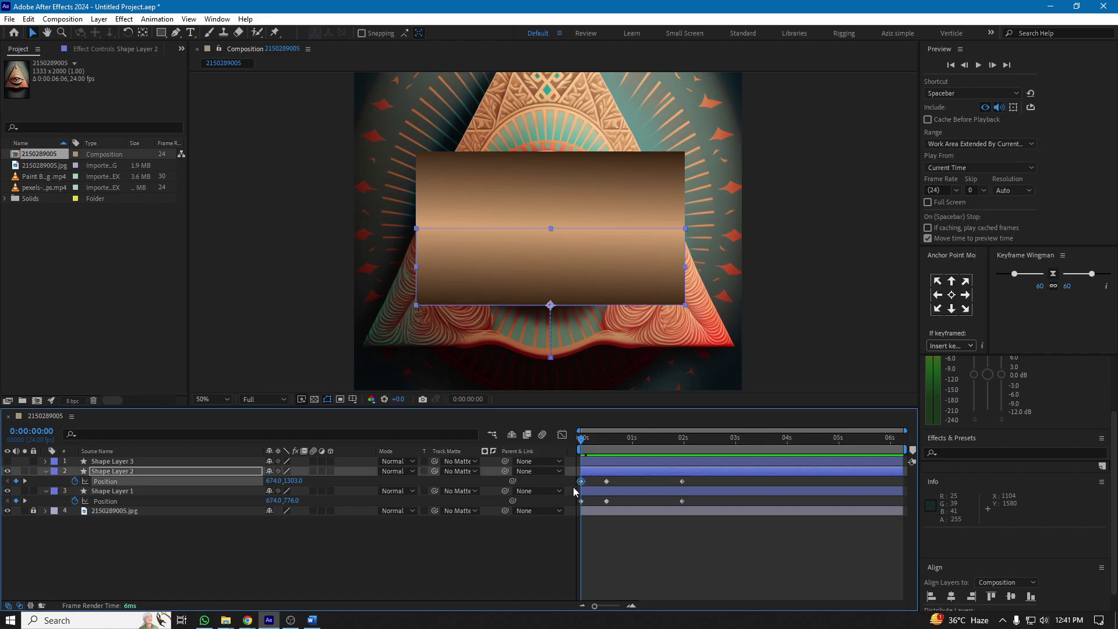
pyautogui.keyDown('shift'); pyautogui.click(581, 501); pyautogui.keyUp('shift')
pyautogui.hotkey('ctrl', 'c')
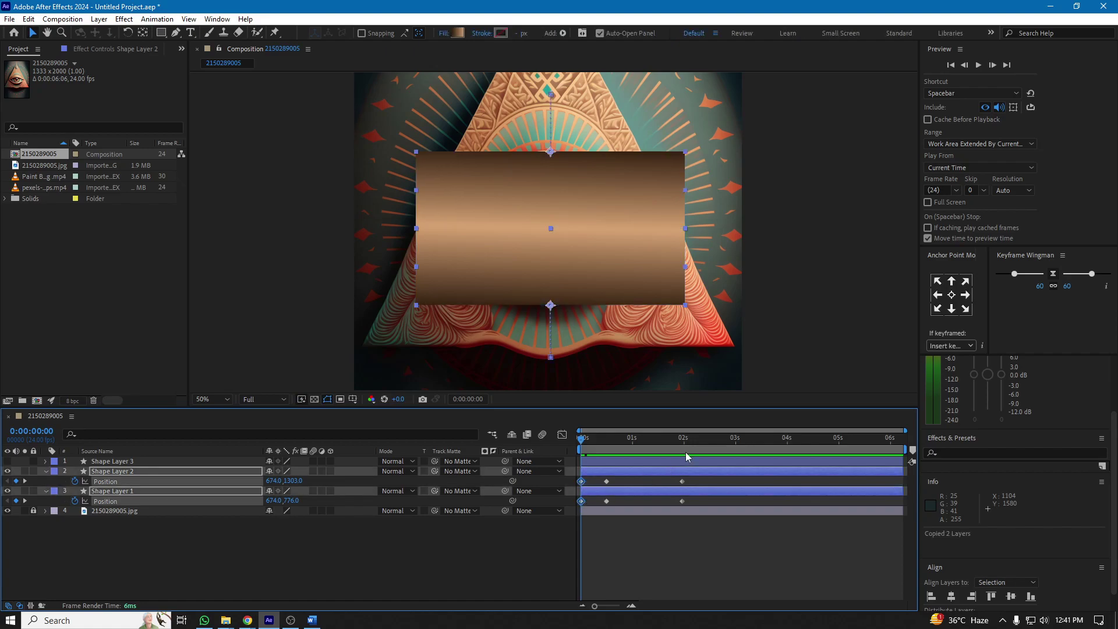
# Copy each rectangle layer's closed-lid Position keyframe from 0:00:00:00 to 0:00:02:08, one layer at a time
pyautogui.click(701, 439)
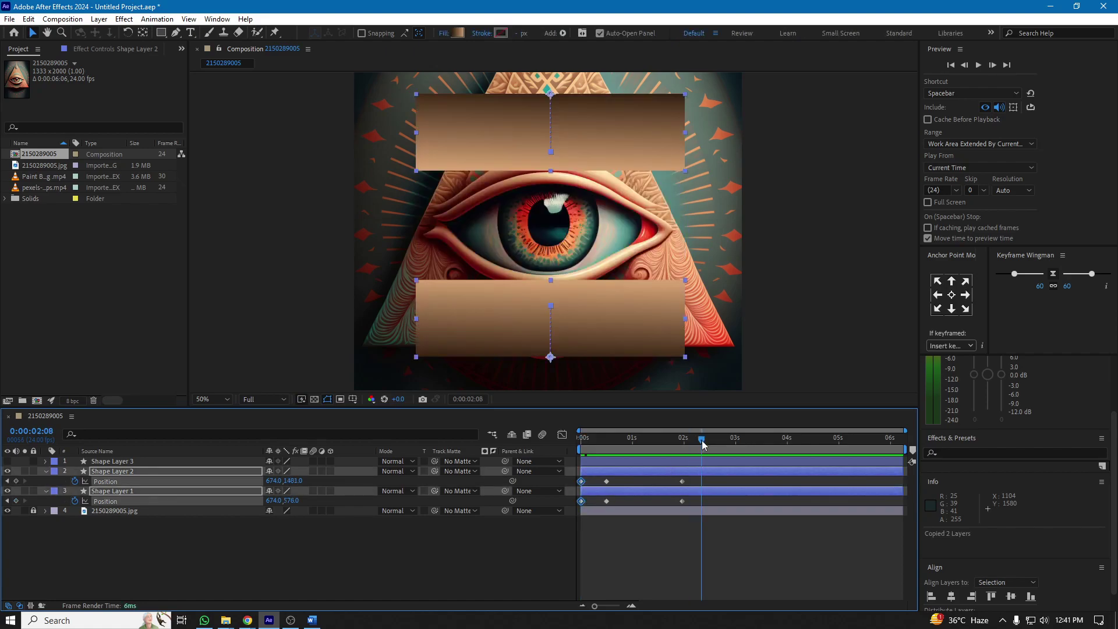
pyautogui.click(608, 530)
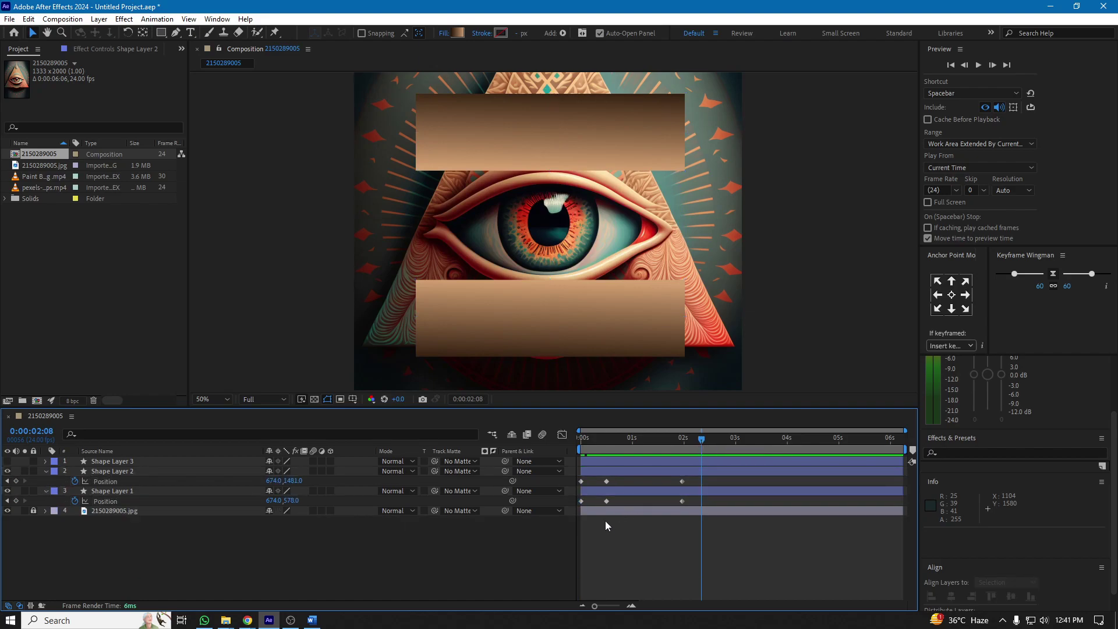
pyautogui.click(581, 481)
pyautogui.hotkey('ctrl', 'c')
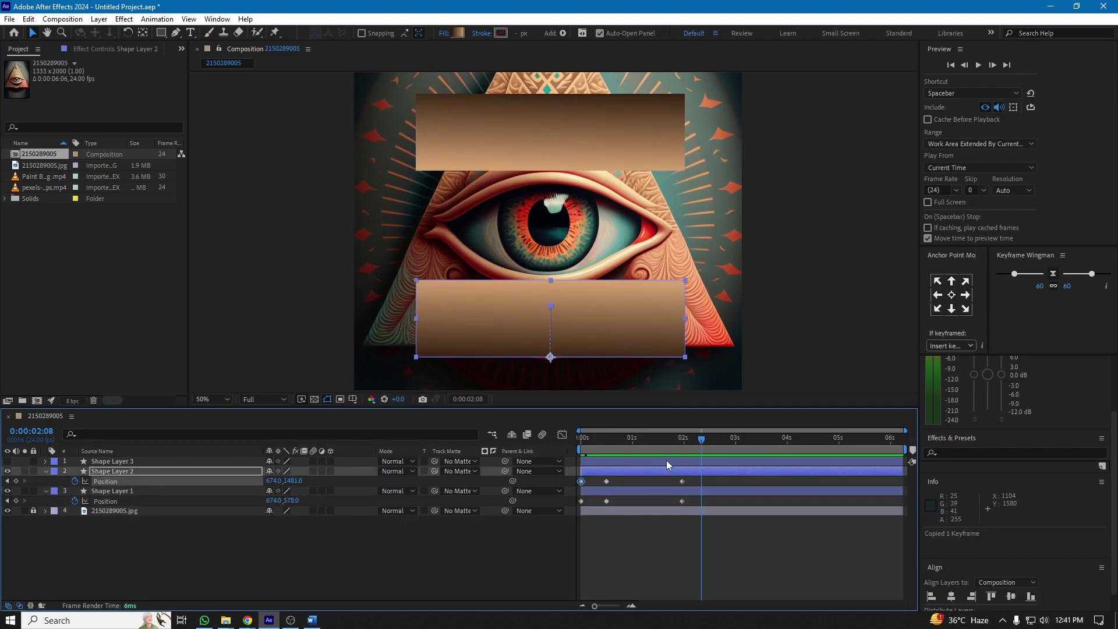
pyautogui.hotkey('ctrl', 'v')
pyautogui.click(581, 501)
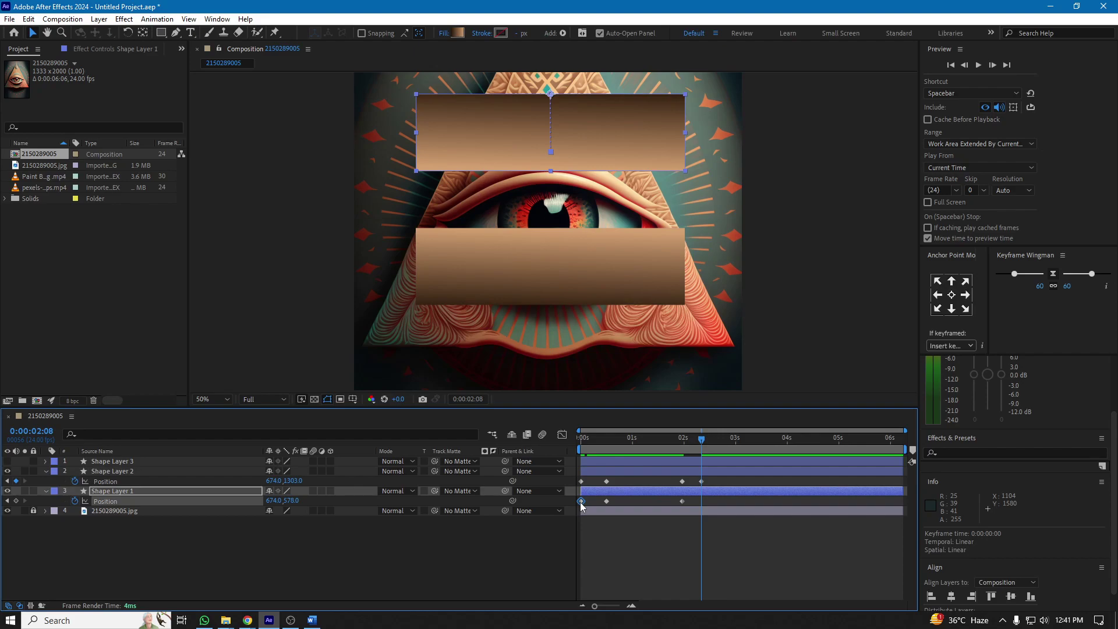
pyautogui.hotkey('ctrl', 'c')
pyautogui.hotkey('ctrl', 'v')
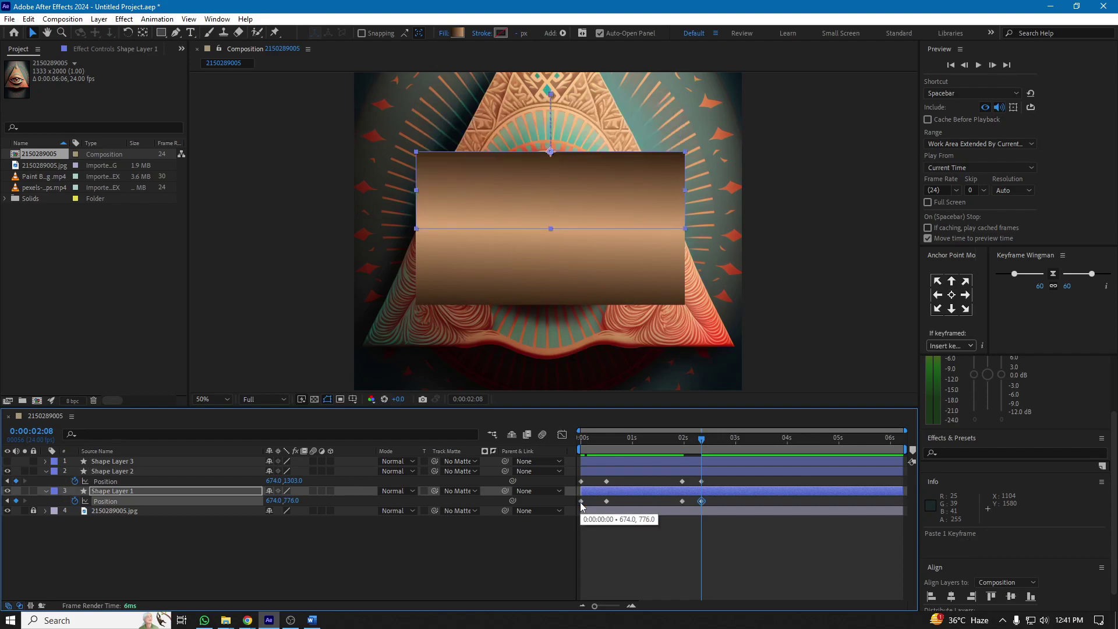
# Copy each rectangle layer's open-lid Position keyframe from 0:00:01:23 to 0:00:02:16
pyautogui.click(682, 481)
pyautogui.hotkey('ctrl', 'c')
pyautogui.click(719, 446)
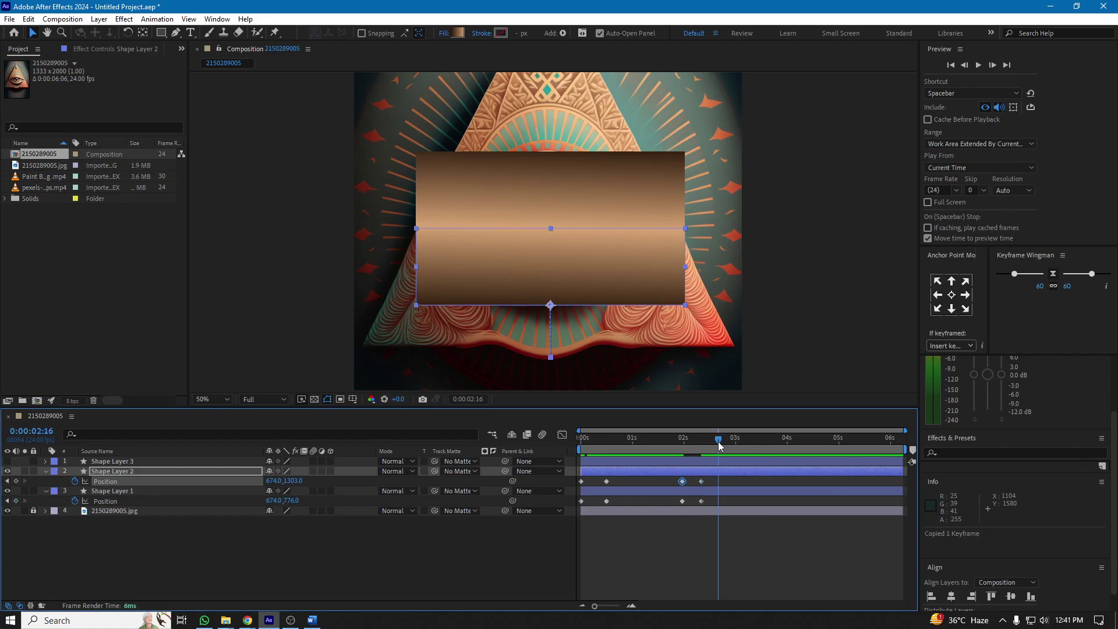
pyautogui.hotkey('ctrl', 'v')
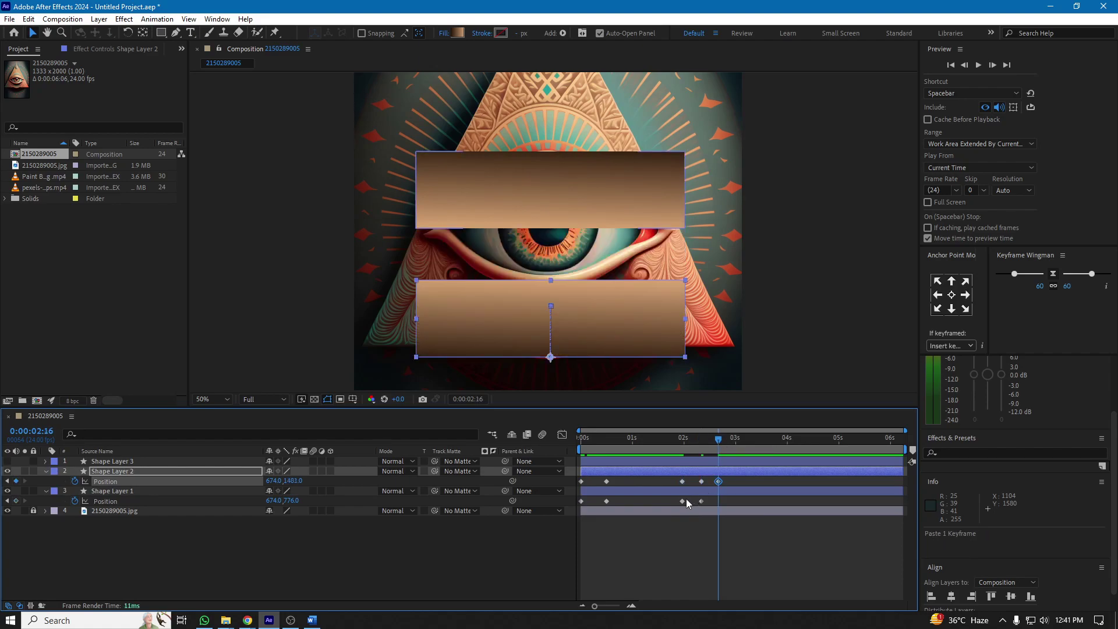
pyautogui.click(682, 500)
pyautogui.hotkey('ctrl', 'v')
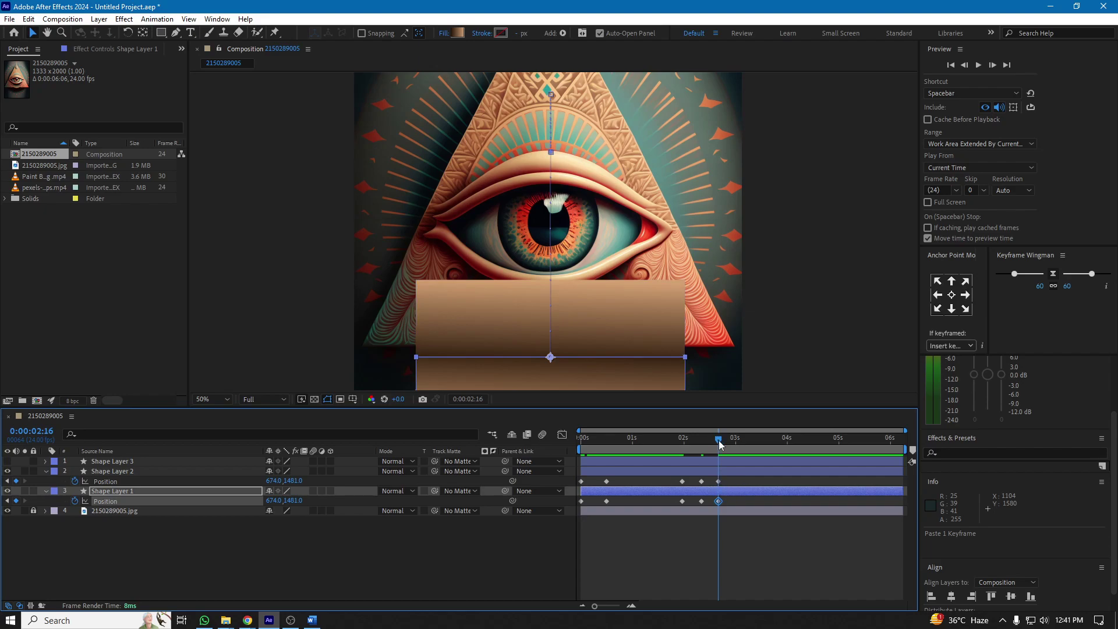
pyautogui.hotkey('ctrl', 'z')
pyautogui.hotkey('ctrl', 'c')
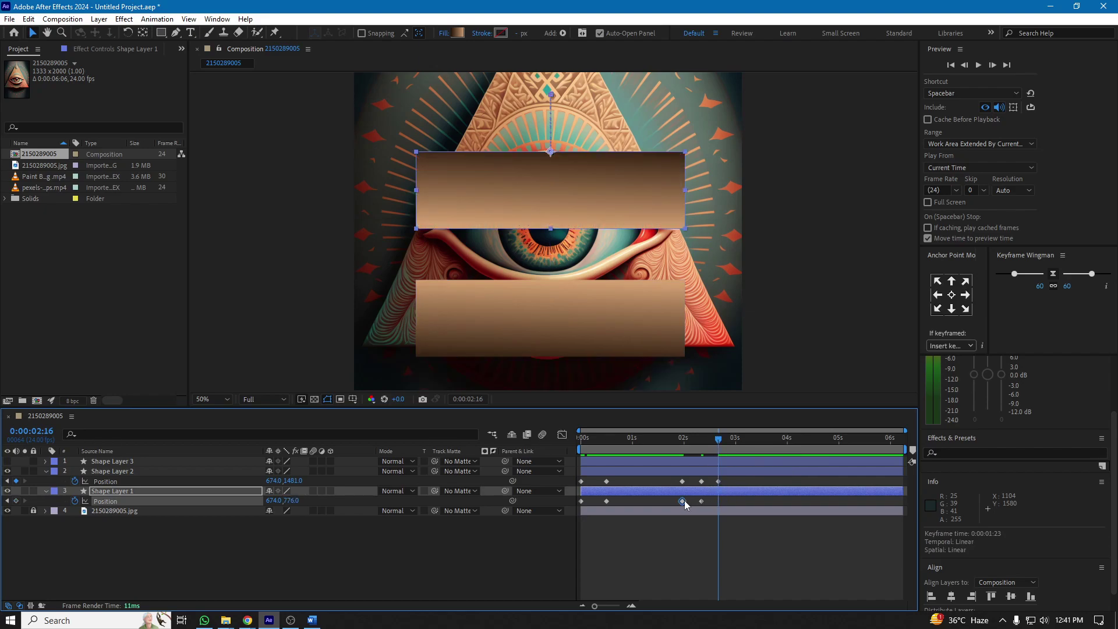
pyautogui.hotkey('ctrl', 'v')
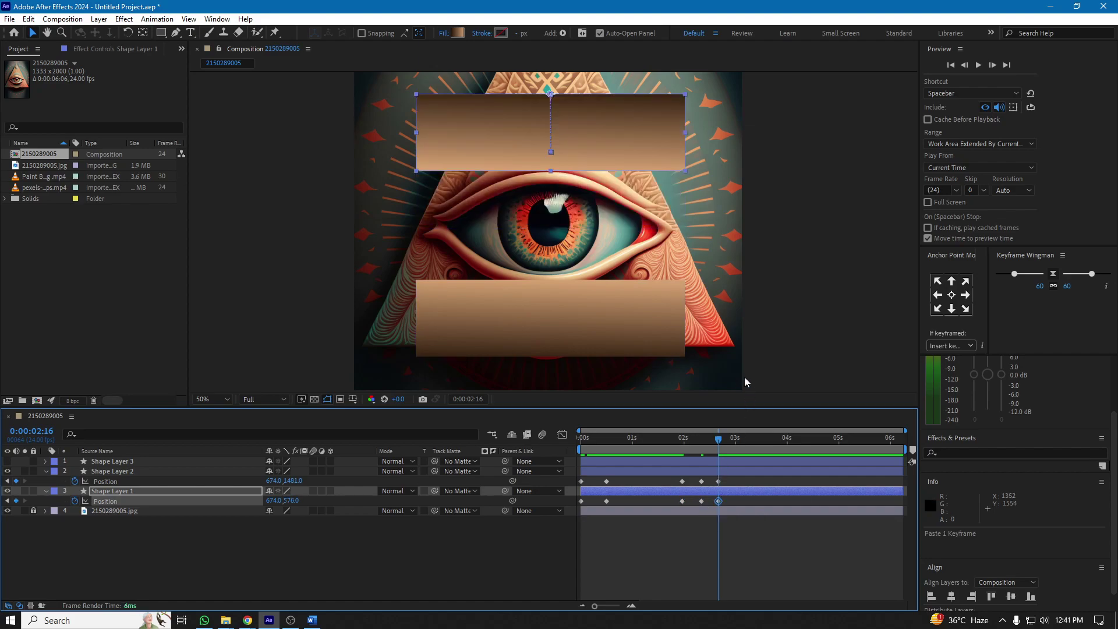
# Play back the blinking motion of the two rectangles from the start
pyautogui.moveTo(719, 443); pyautogui.dragTo(687, 447)
pyautogui.press('space')
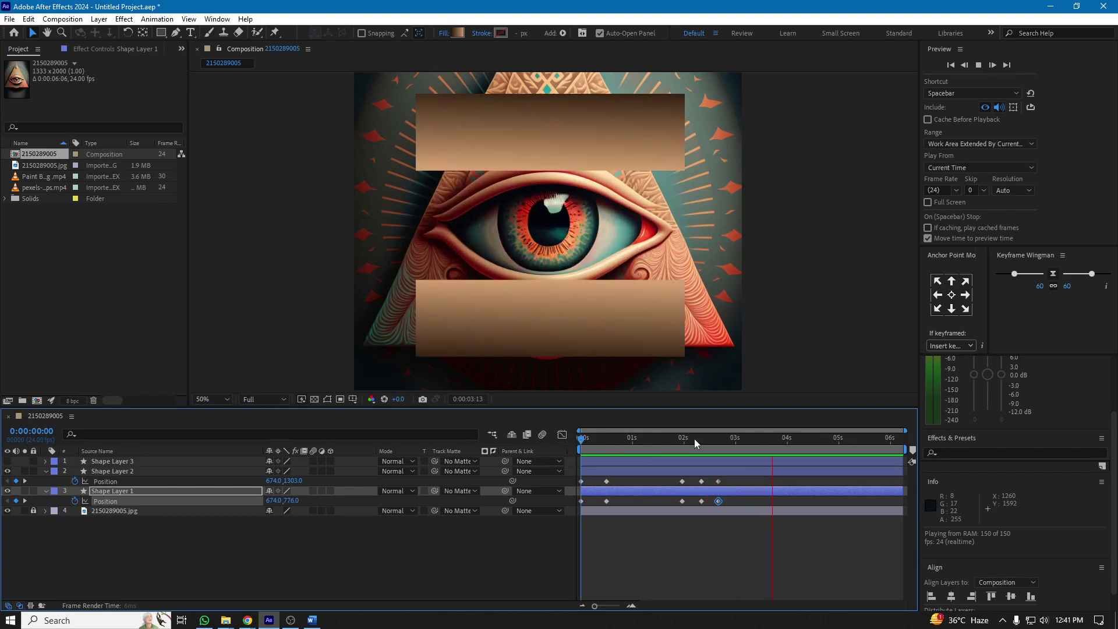
pyautogui.press('space')
# Move the second Position keyframes of both rectangles earlier to 0:00:00:07 and preview the faster opening
pyautogui.click(606, 481)
pyautogui.keyDown('shift'); pyautogui.click(607, 501); pyautogui.keyUp('shift')
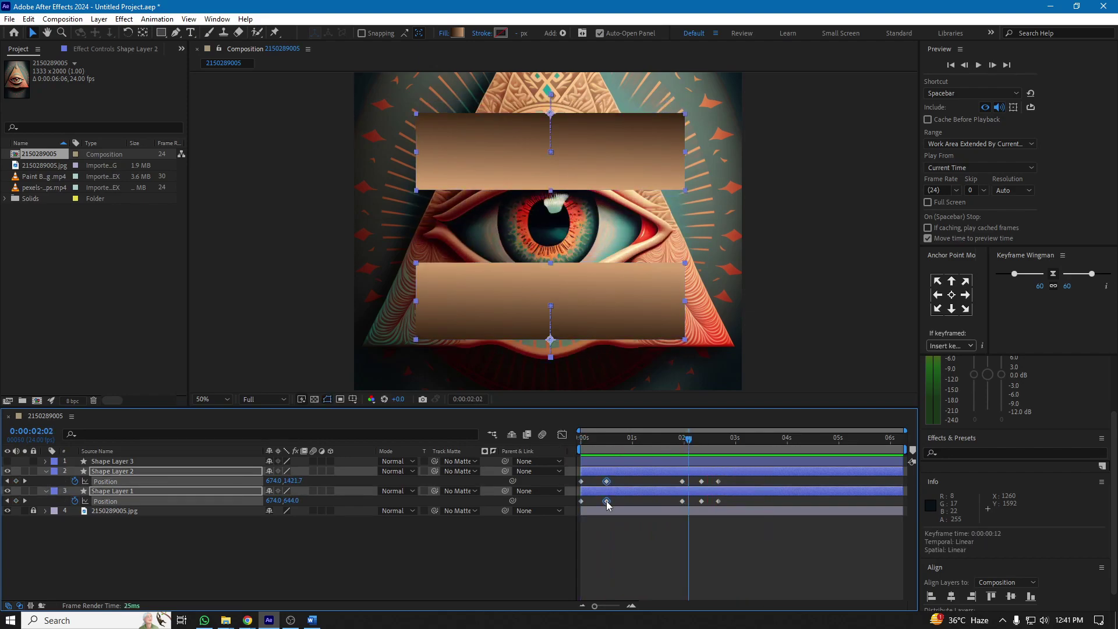
pyautogui.moveTo(608, 506); pyautogui.dragTo(596, 502)
pyautogui.press('Home')
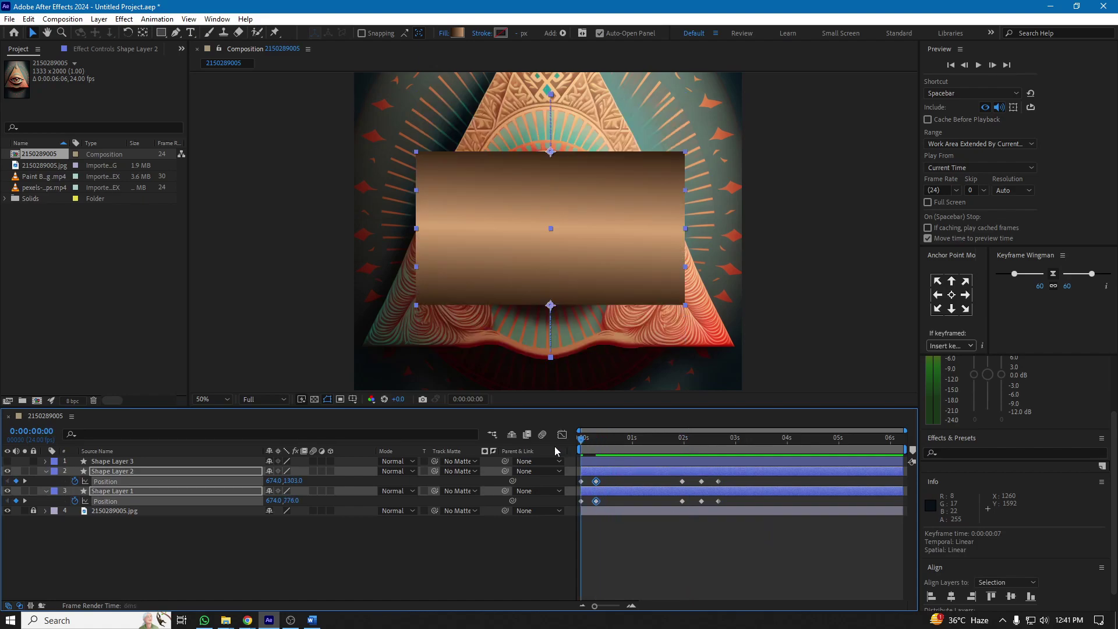
pyautogui.press('space')
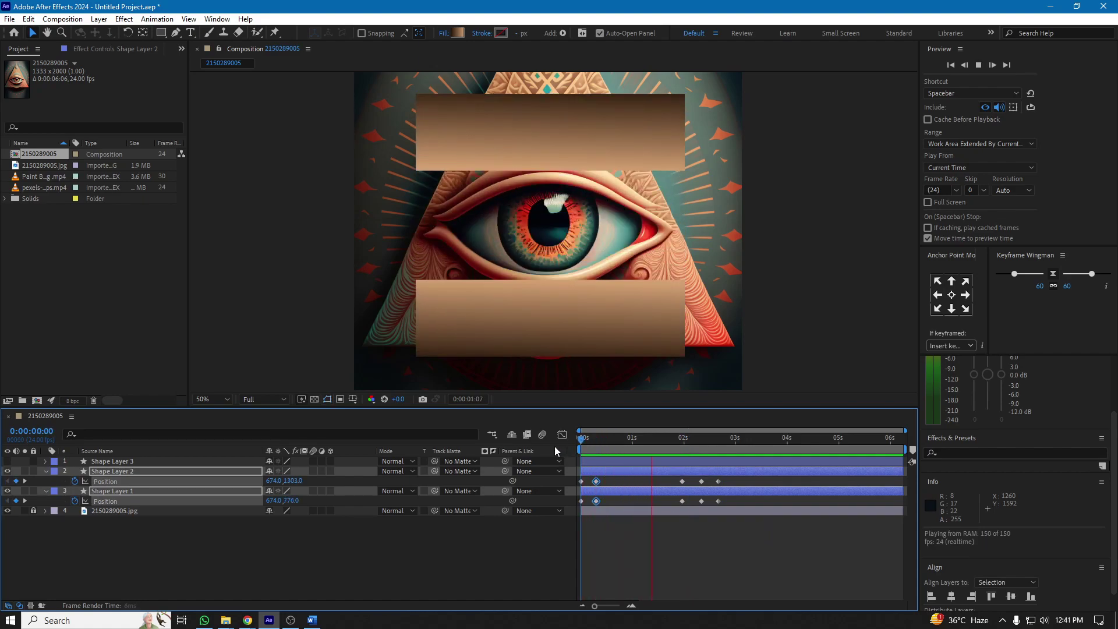
pyautogui.moveTo(618, 441); pyautogui.dragTo(593, 447)
# Apply Easy Ease to all Position keyframes of both rectangle layers and preview the animation
pyautogui.moveTo(739, 486); pyautogui.dragTo(571, 510)
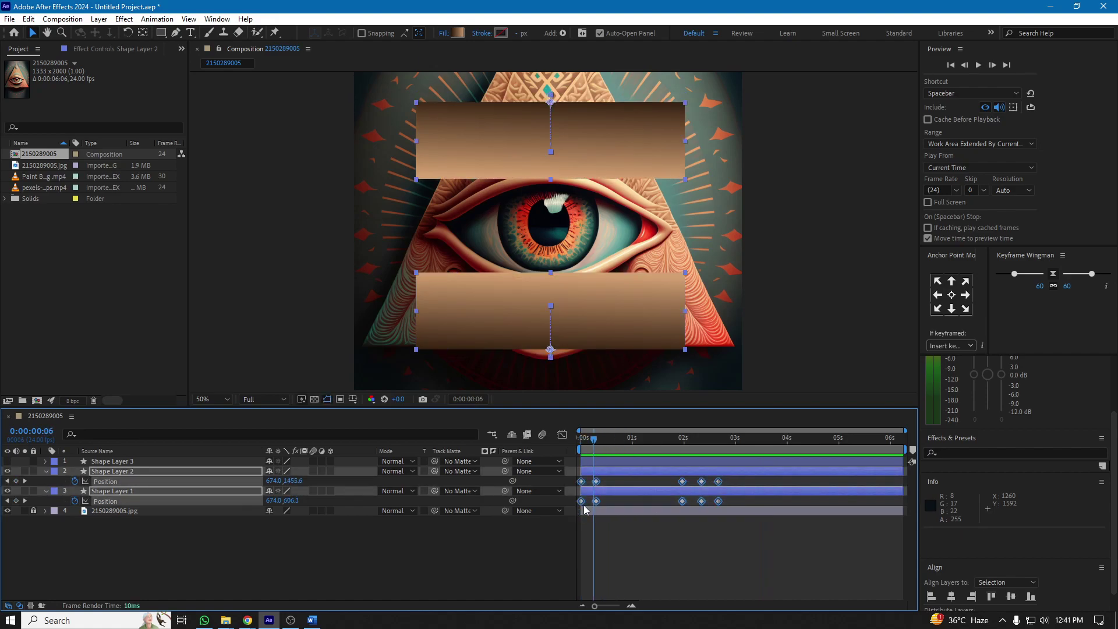
pyautogui.press('F9')
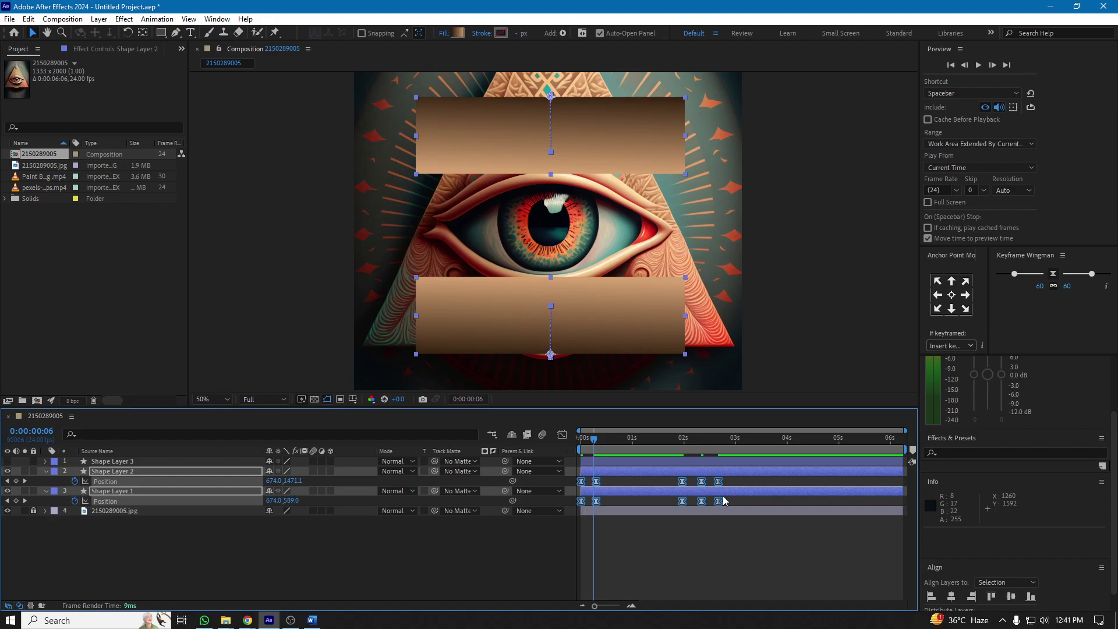
pyautogui.moveTo(616, 441); pyautogui.dragTo(543, 441)
pyautogui.press('space')
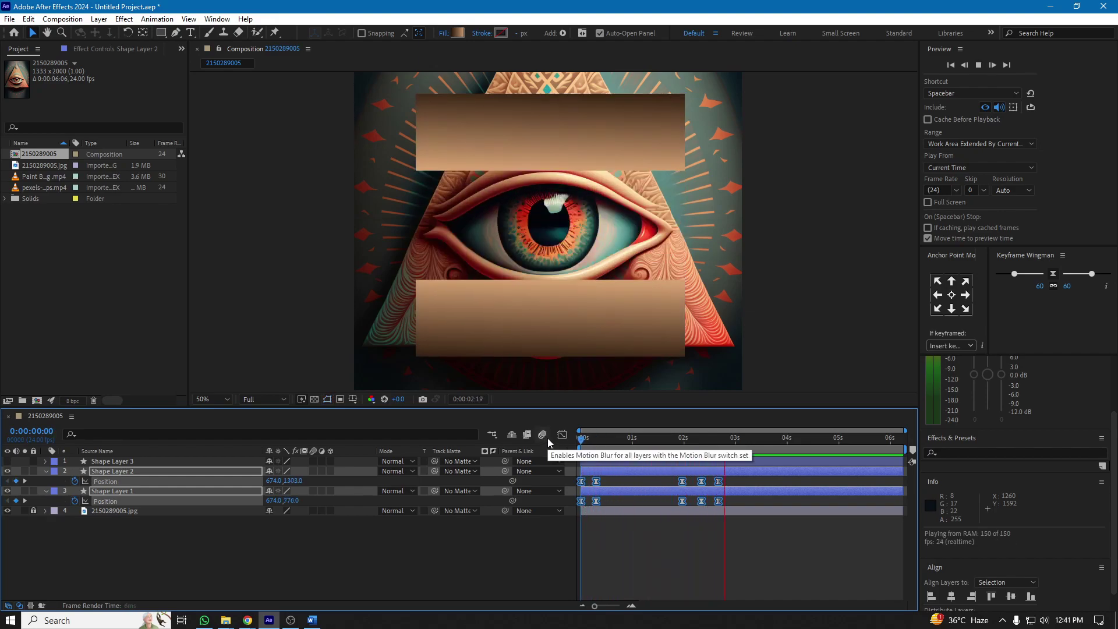
pyautogui.moveTo(595, 444); pyautogui.dragTo(617, 447)
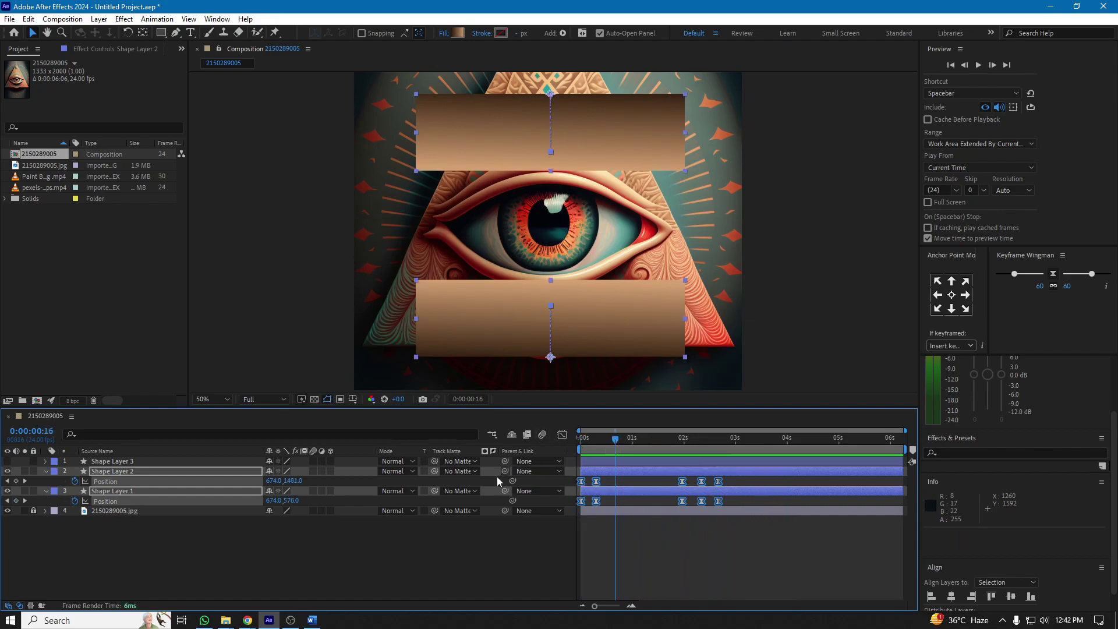
# Set the eye-shaped Shape Layer 3 as the track matte for both rectangle layers and check the closed lids at 0:00:00:00
pyautogui.click(470, 473)
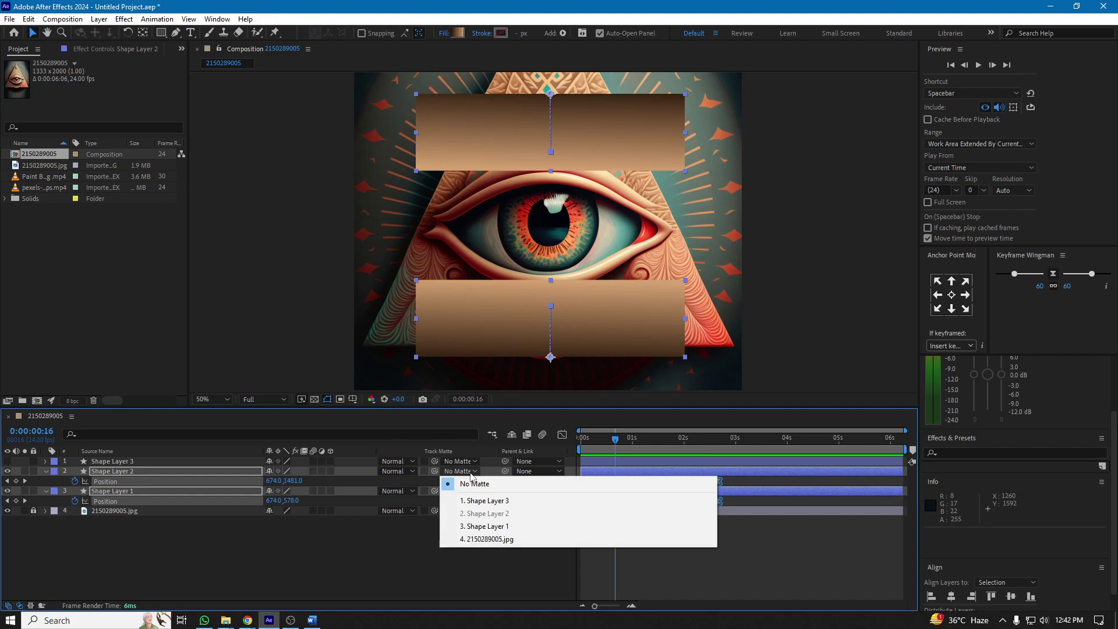
pyautogui.click(487, 502)
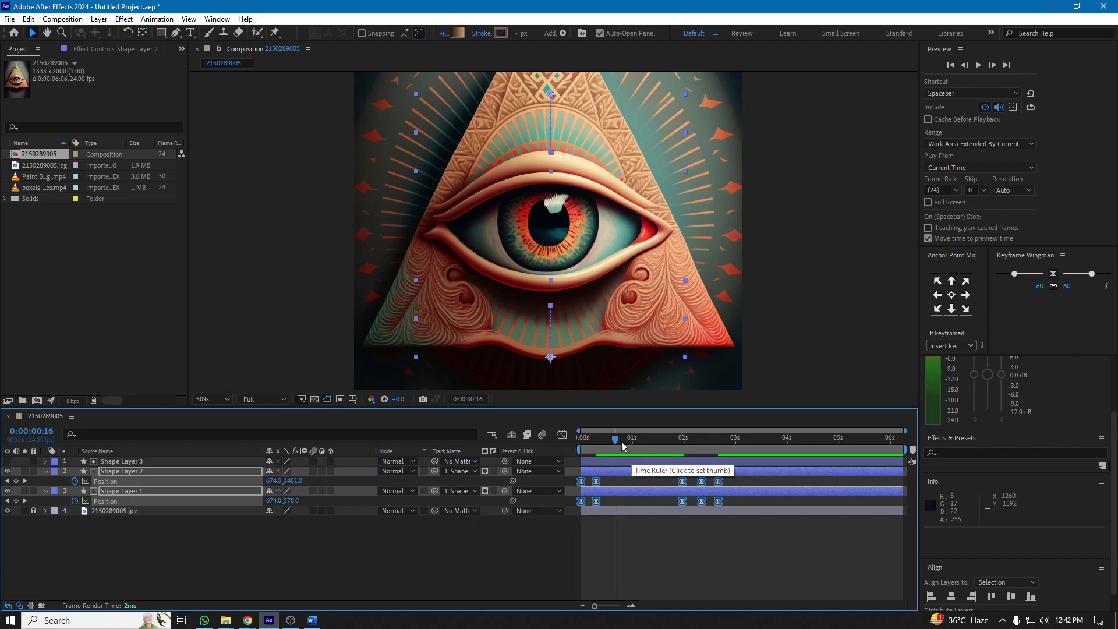
pyautogui.moveTo(615, 440); pyautogui.dragTo(568, 447)
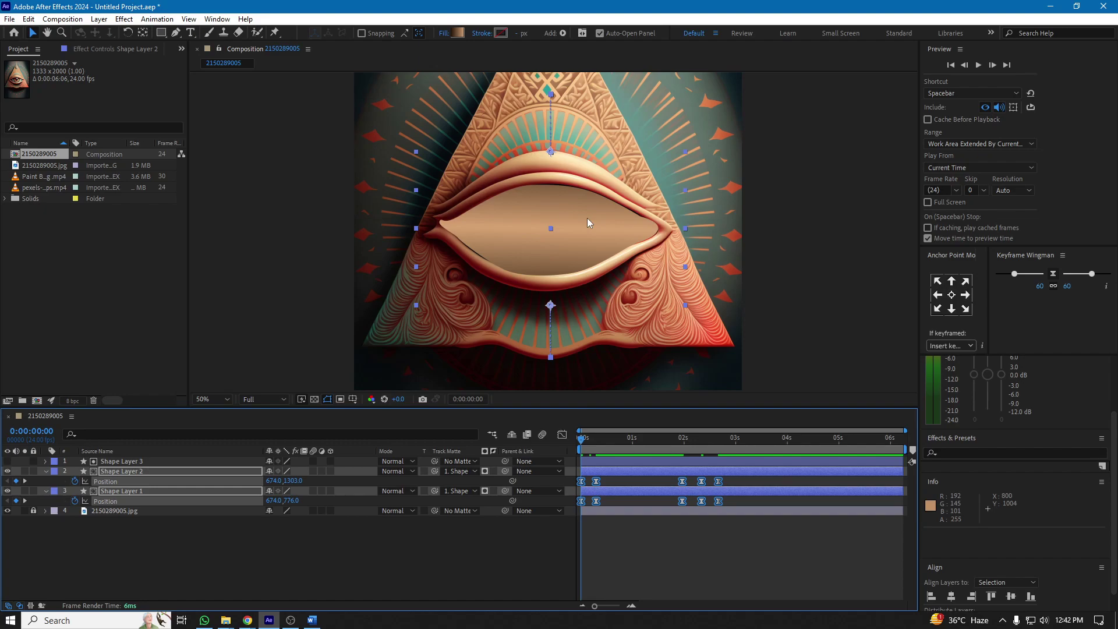
# Play back the matted blink and examine the closed lids at 0:00:02:08 at 100% zoom
pyautogui.press('space')
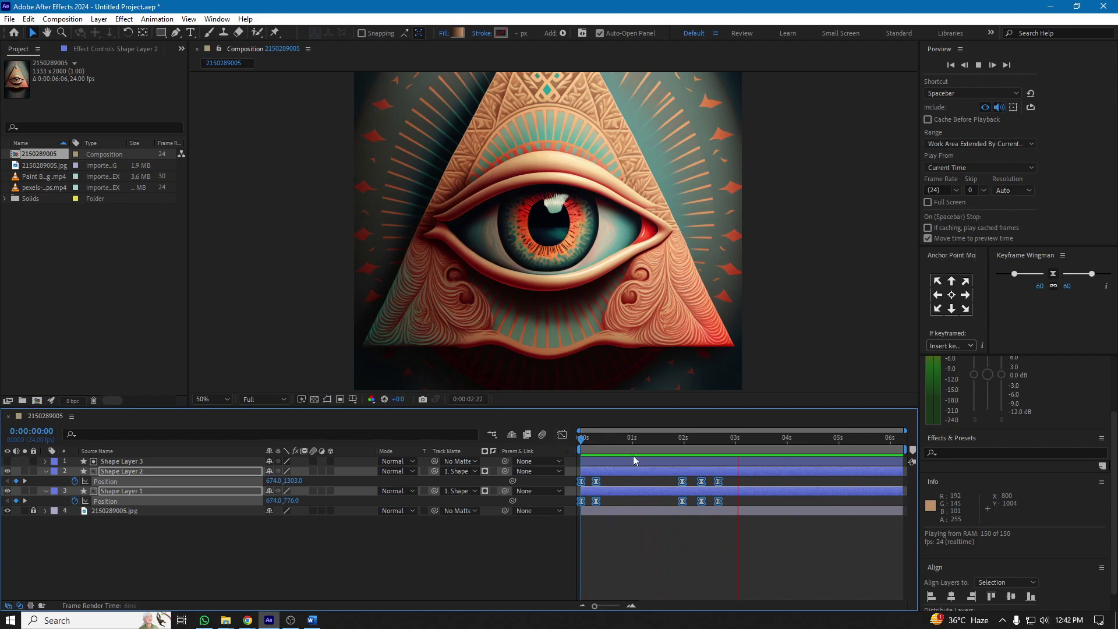
pyautogui.press('space')
pyautogui.press('space')
pyautogui.click(680, 446)
pyautogui.moveTo(683, 451); pyautogui.dragTo(702, 457)
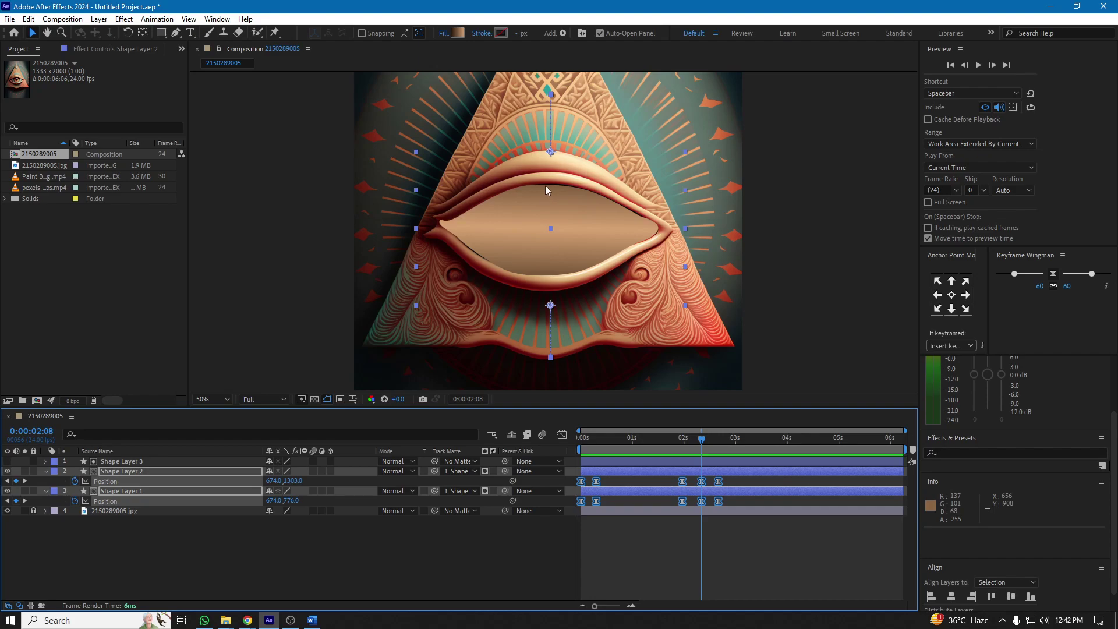
pyautogui.press('/')
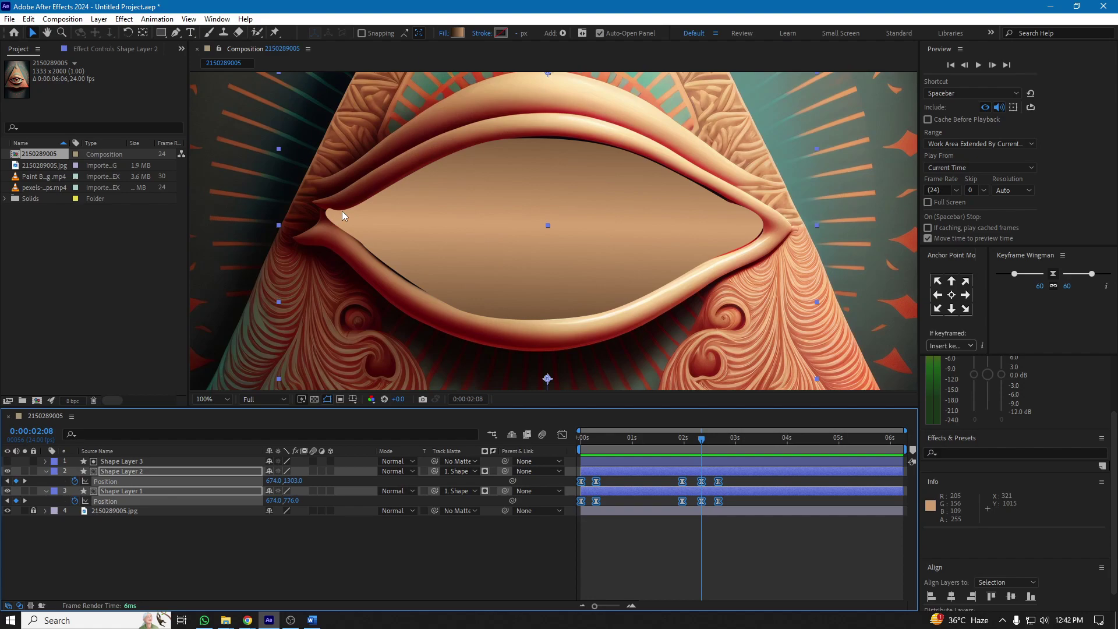
pyautogui.hotkey('alt', 'Tab')
pyautogui.click(807, 257)
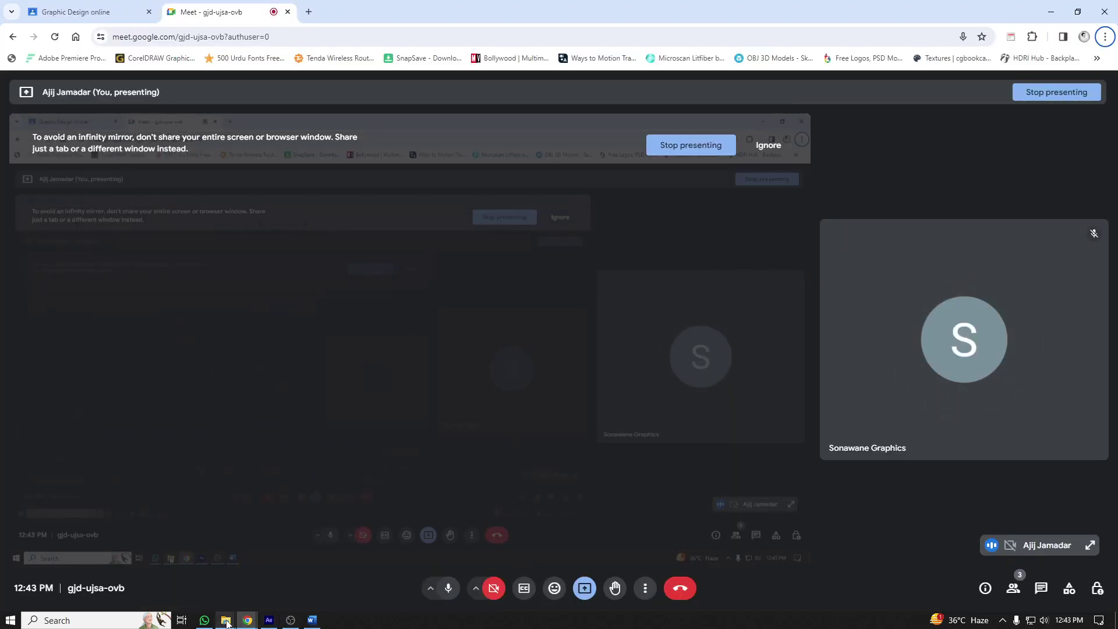
pyautogui.click(274, 621)
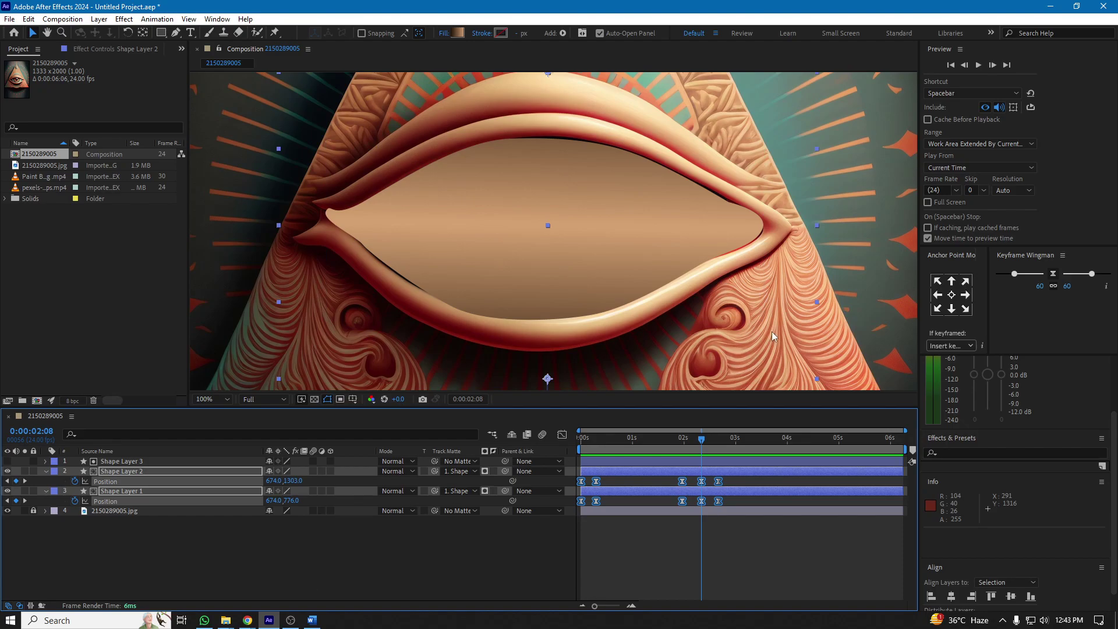
pyautogui.click(296, 621)
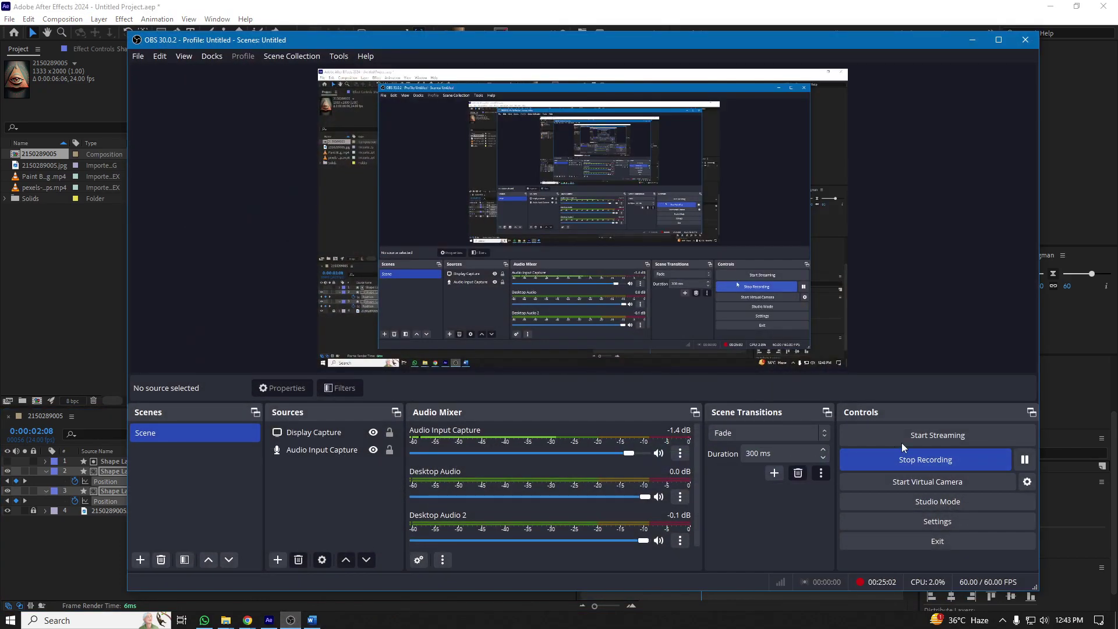